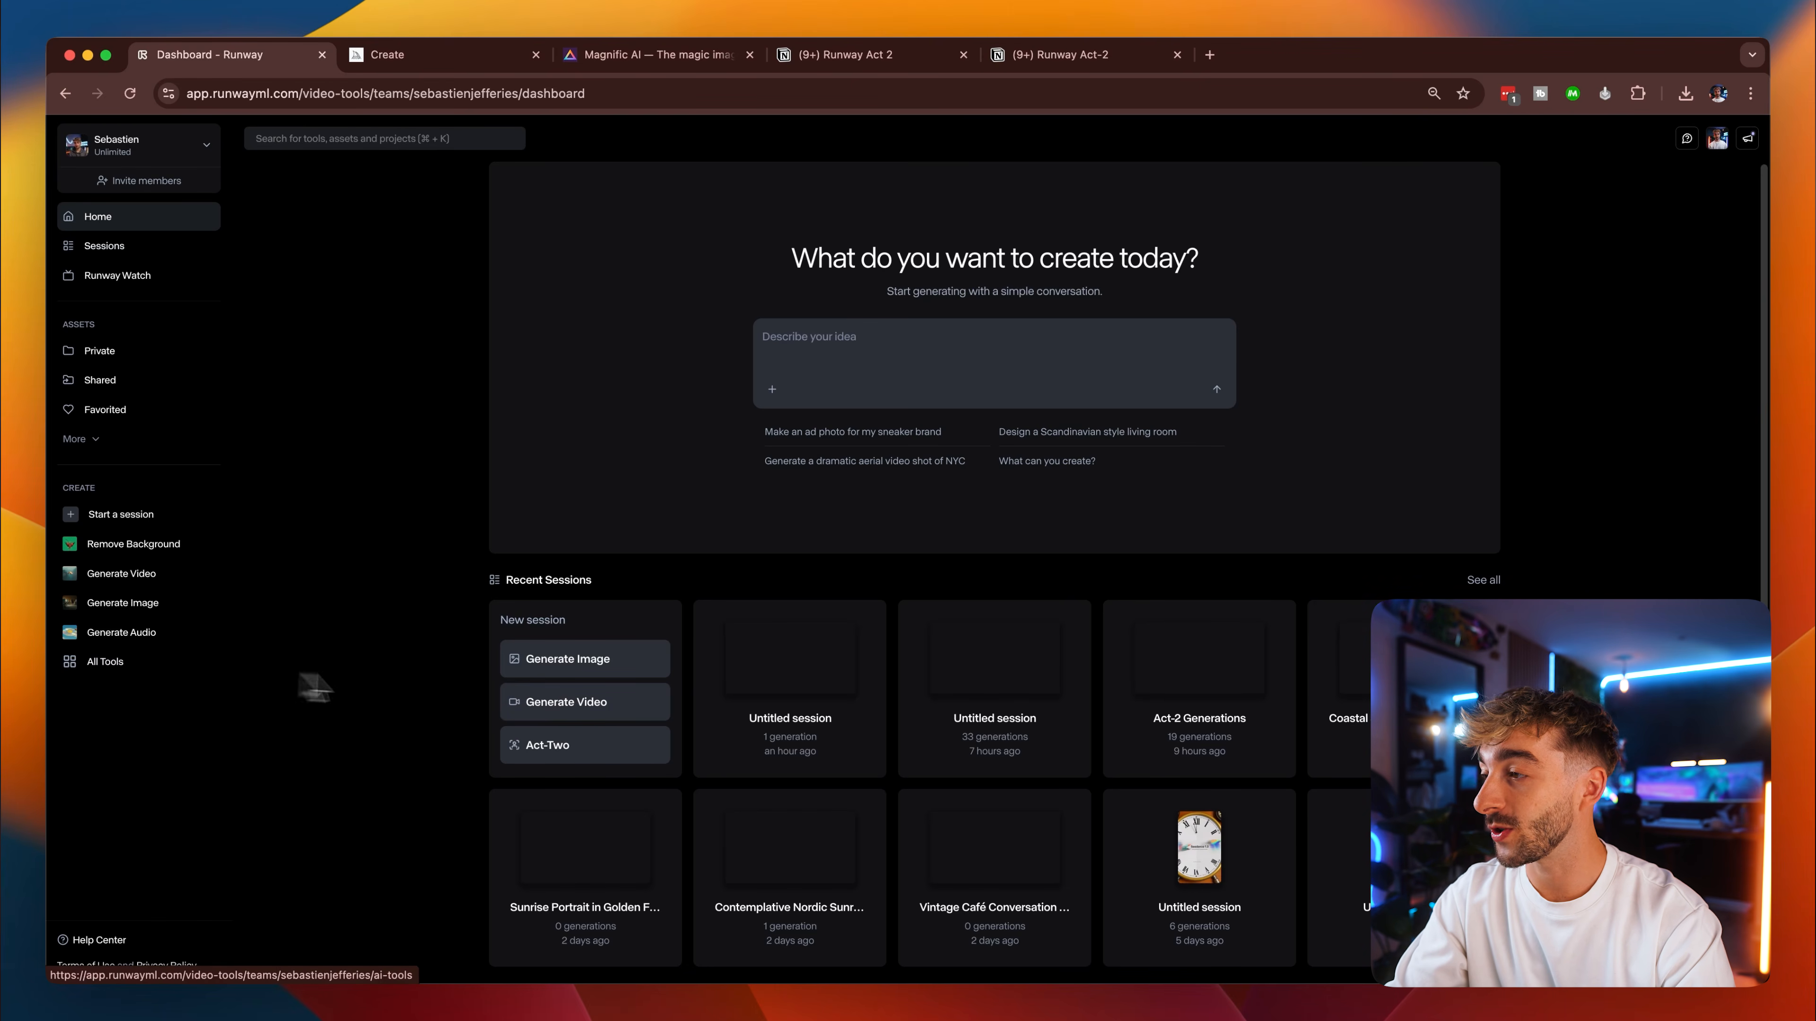
Start a new video session with Act-Two and add the vertical selfie clip as the driving performance.
{"action": "left_click", "coordinate": [564, 702]}
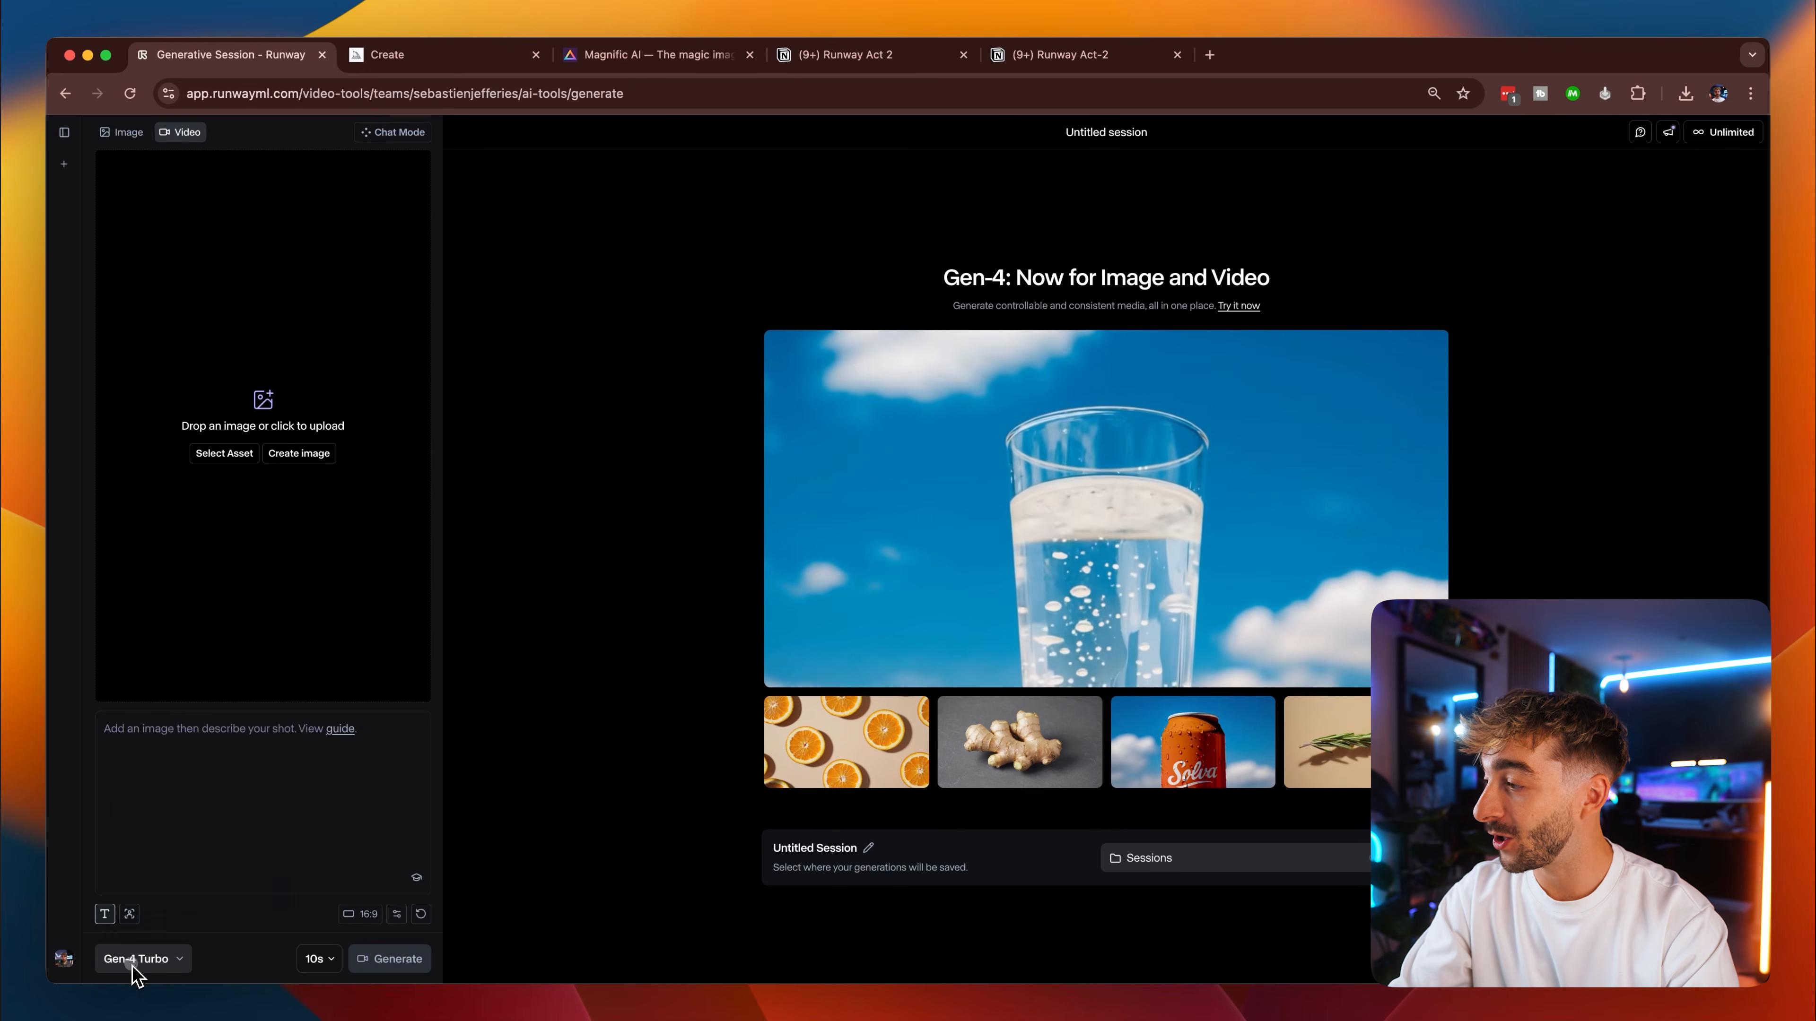
{"action": "left_click", "coordinate": [136, 966]}
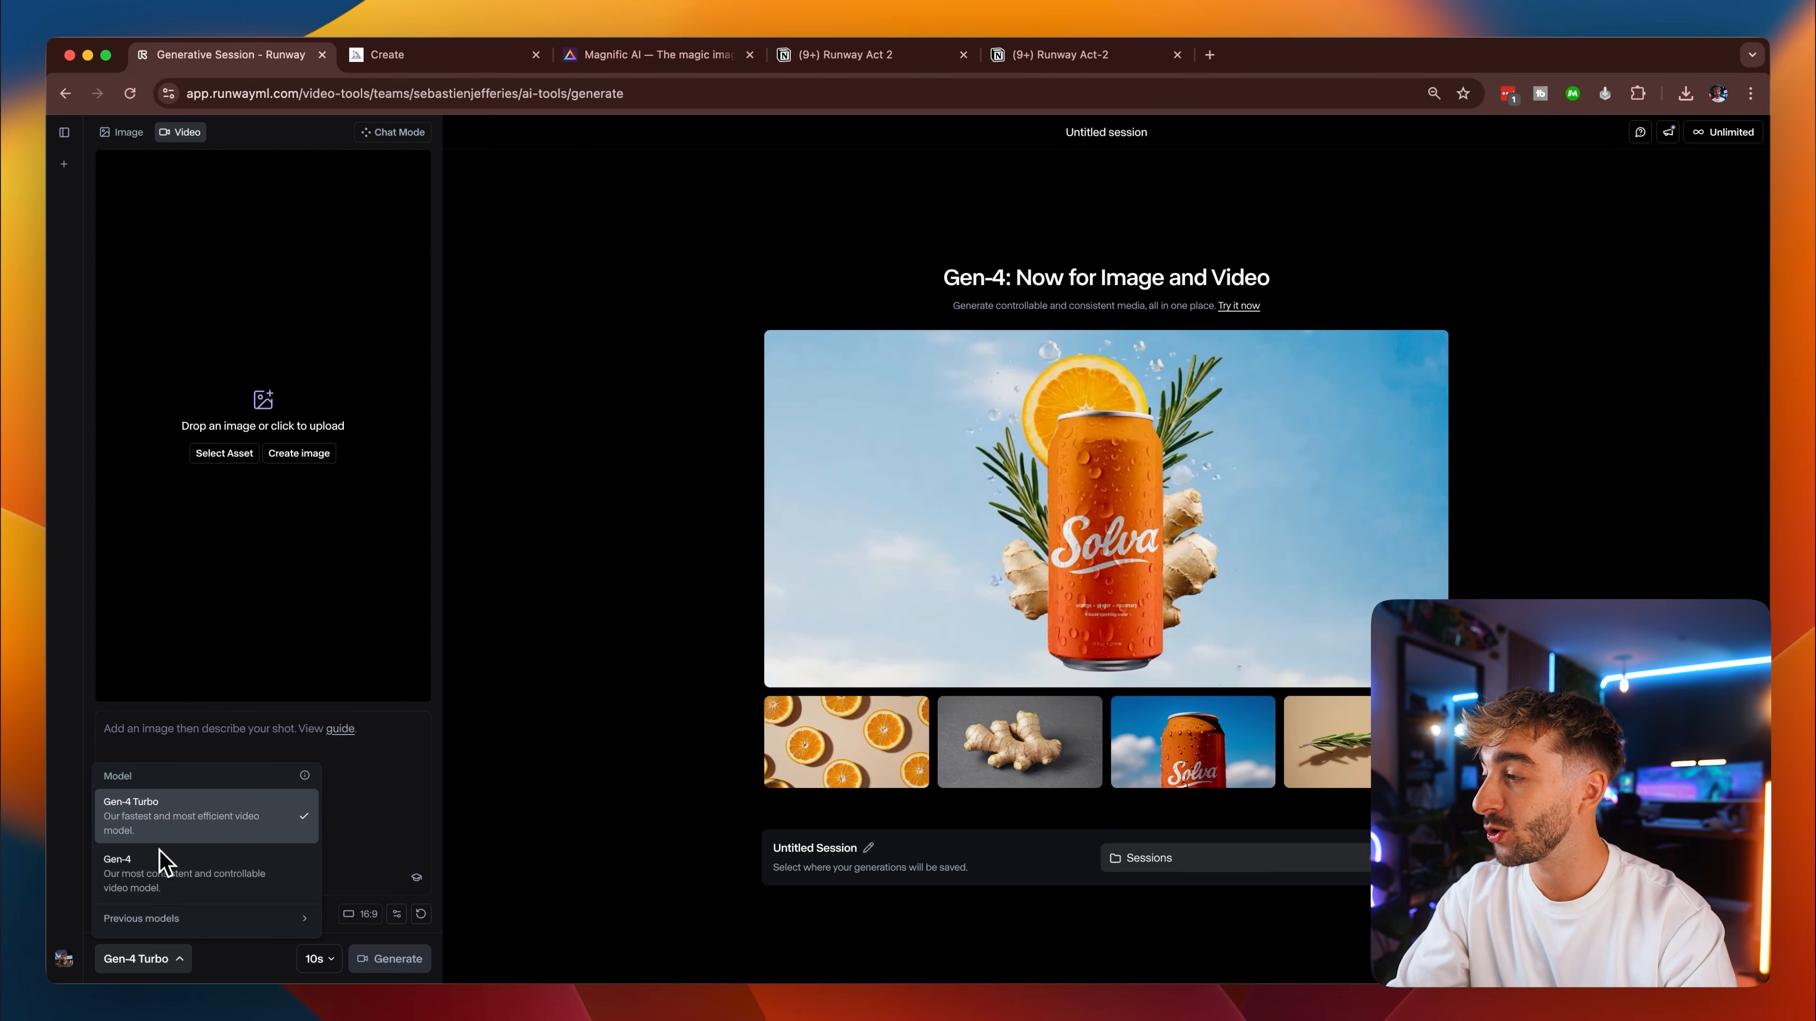
{"action": "left_click", "coordinate": [175, 963]}
{"action": "left_click", "coordinate": [130, 915]}
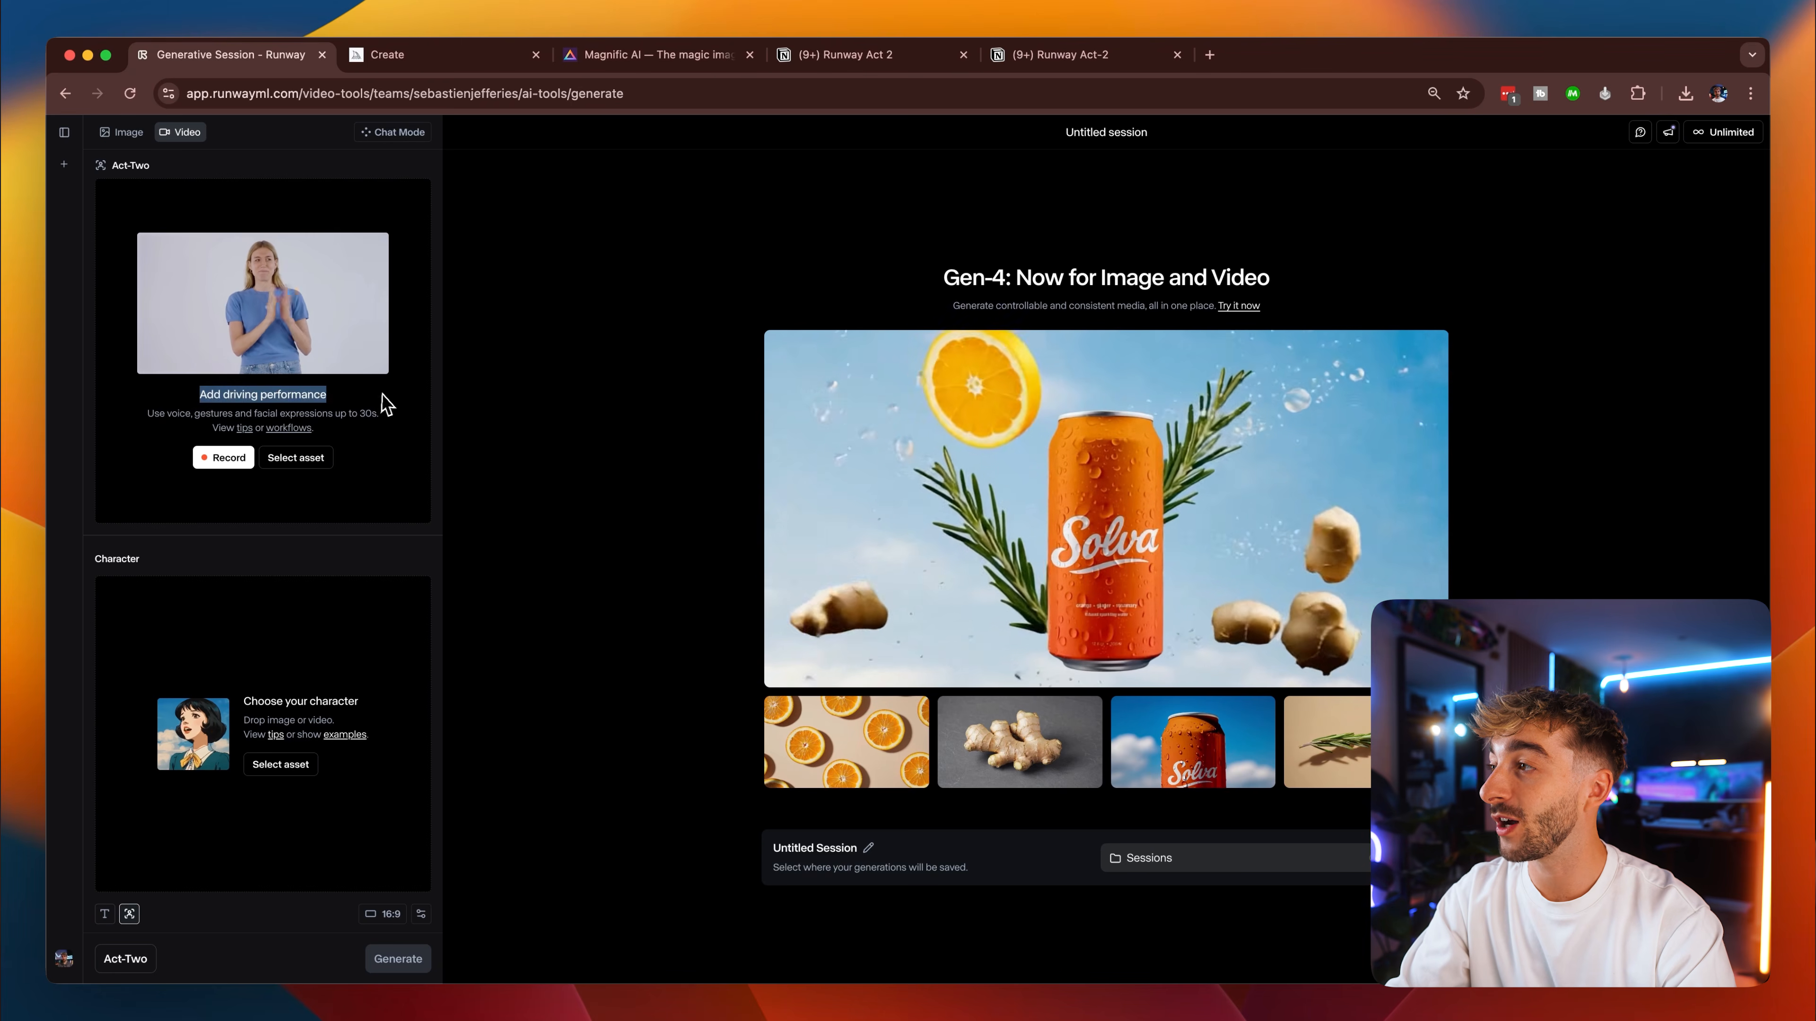
{"action": "left_click", "coordinate": [361, 407]}
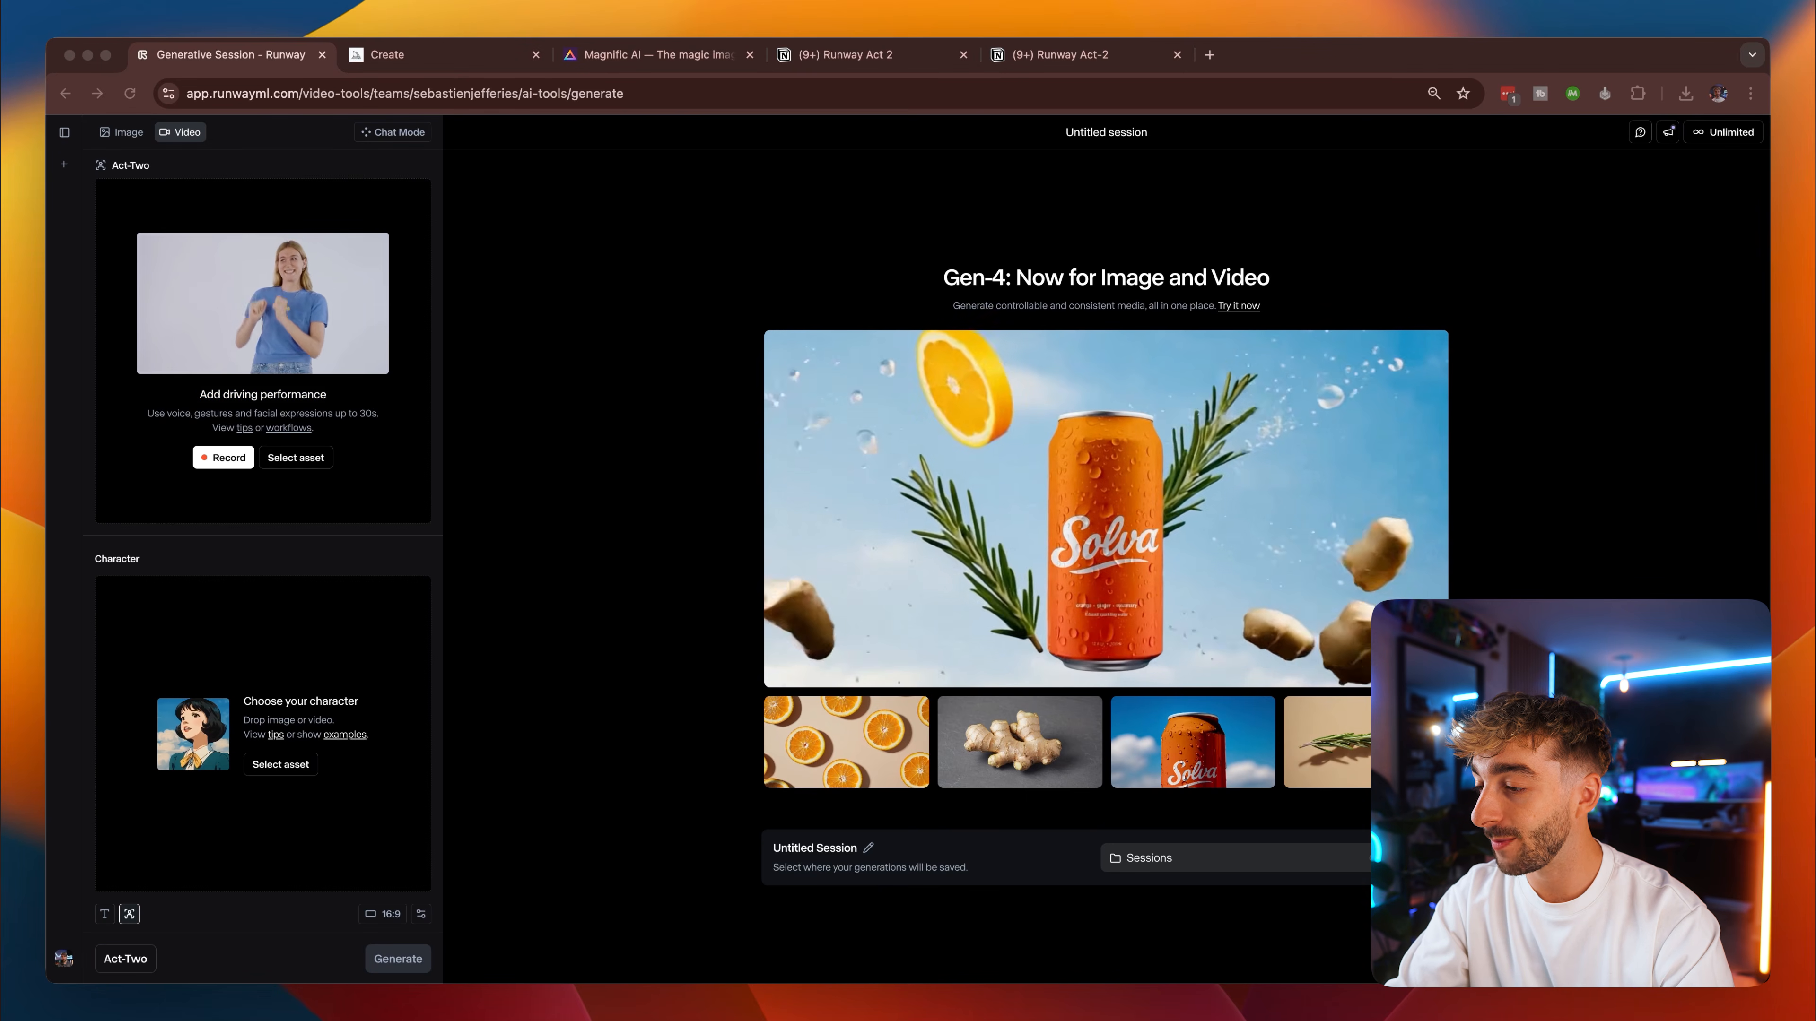
{"action": "left_click_drag", "start_coordinate": [508, 971], "coordinate": [286, 375]}
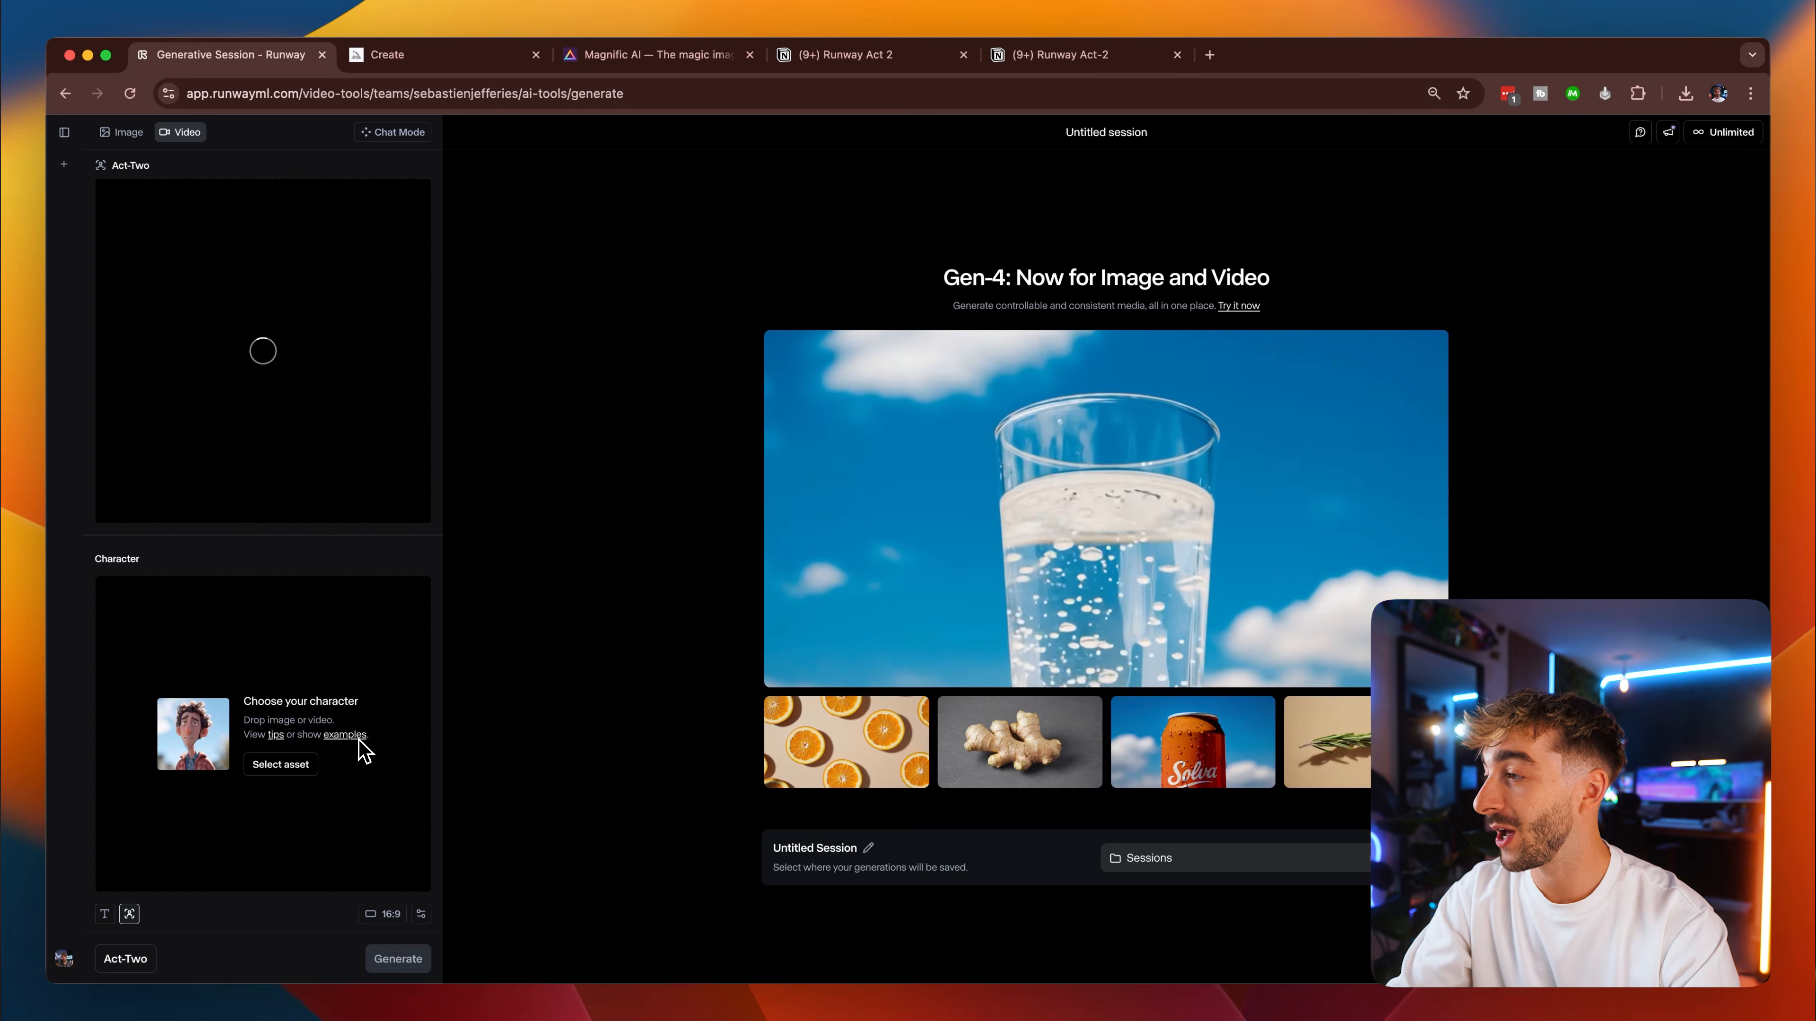
{"action": "left_click", "coordinate": [358, 737]}
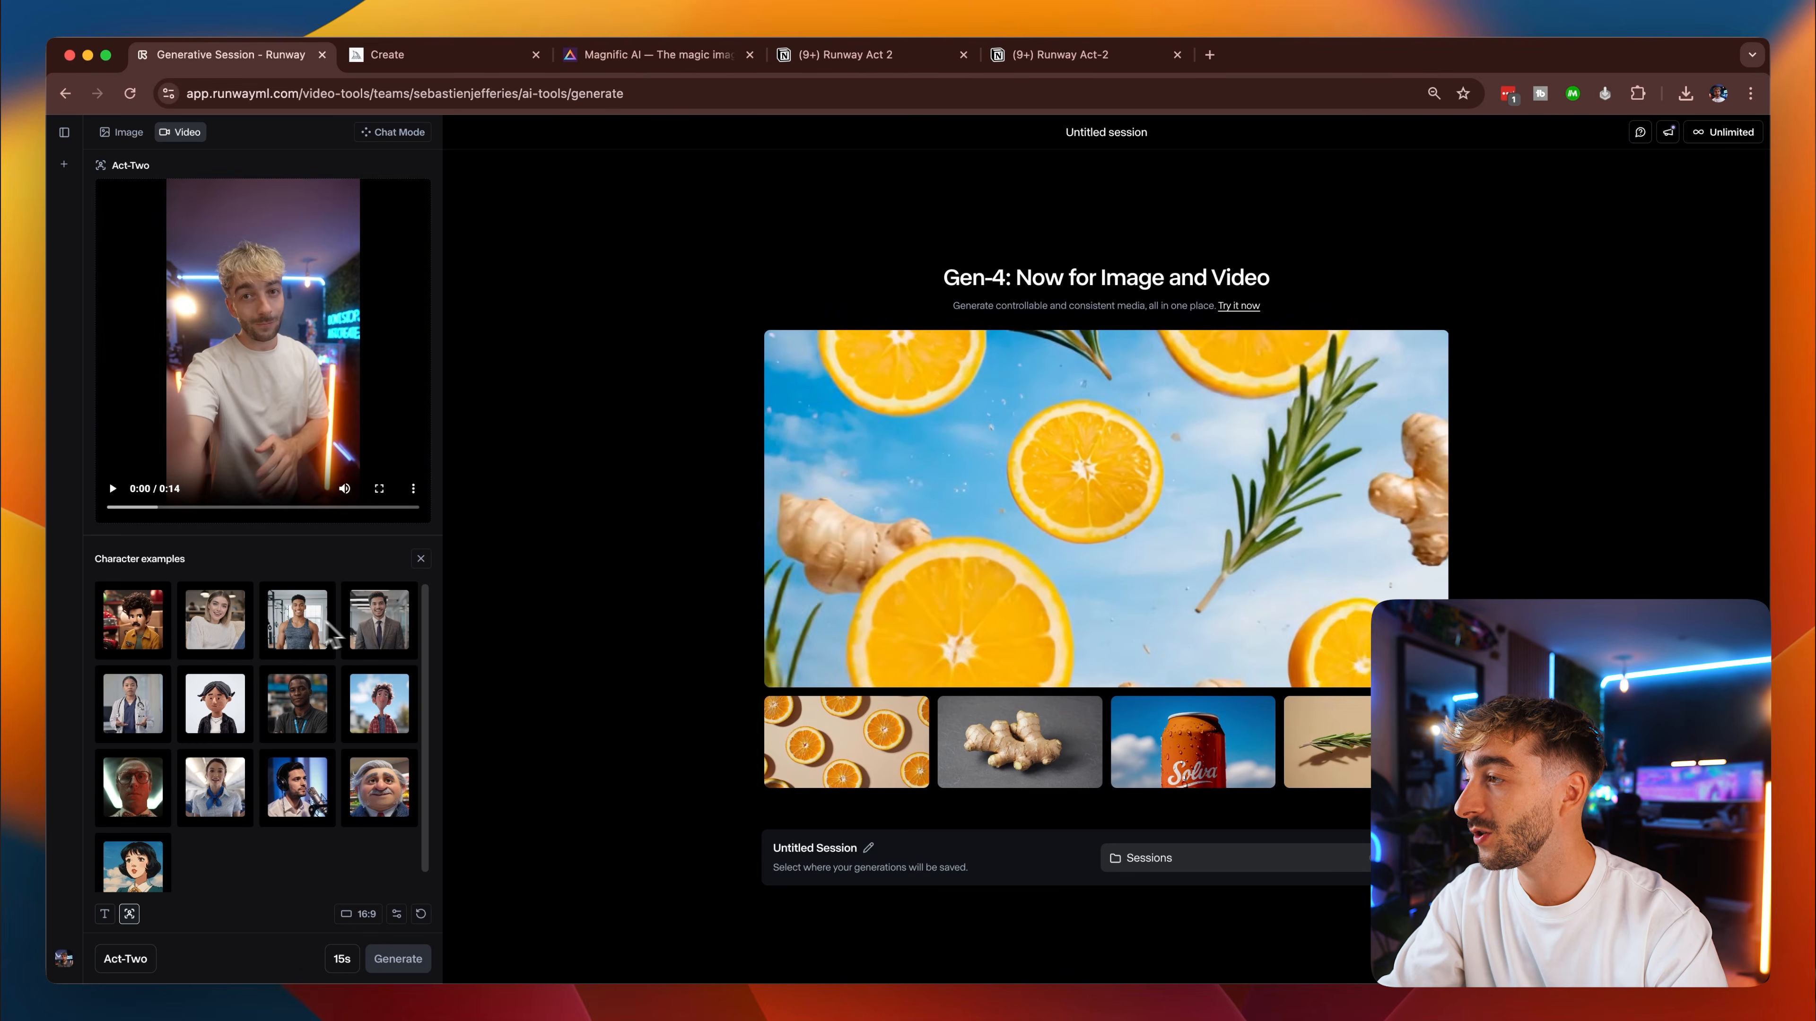
{"action": "left_click", "coordinate": [295, 621]}
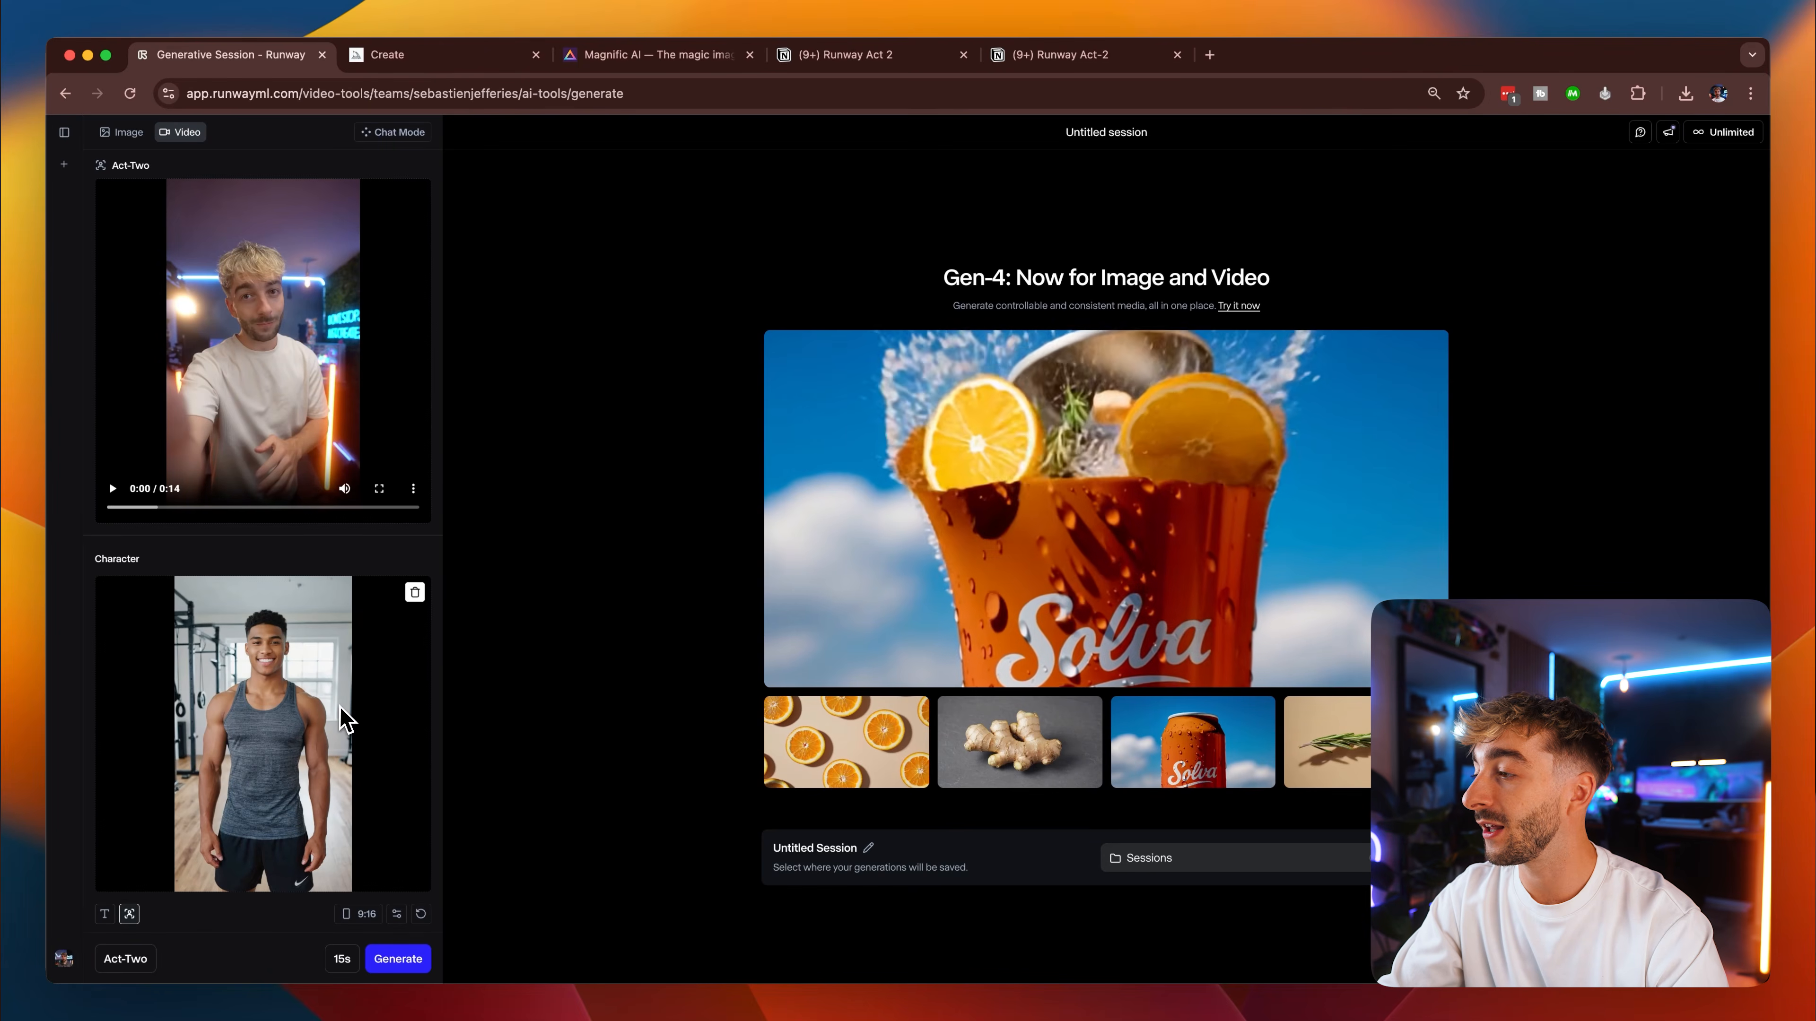
{"action": "left_click", "coordinate": [415, 592]}
Choose the curly-haired cartoon man example as the character and crop the image to 1:1 with him centred.
{"action": "left_click", "coordinate": [348, 735]}
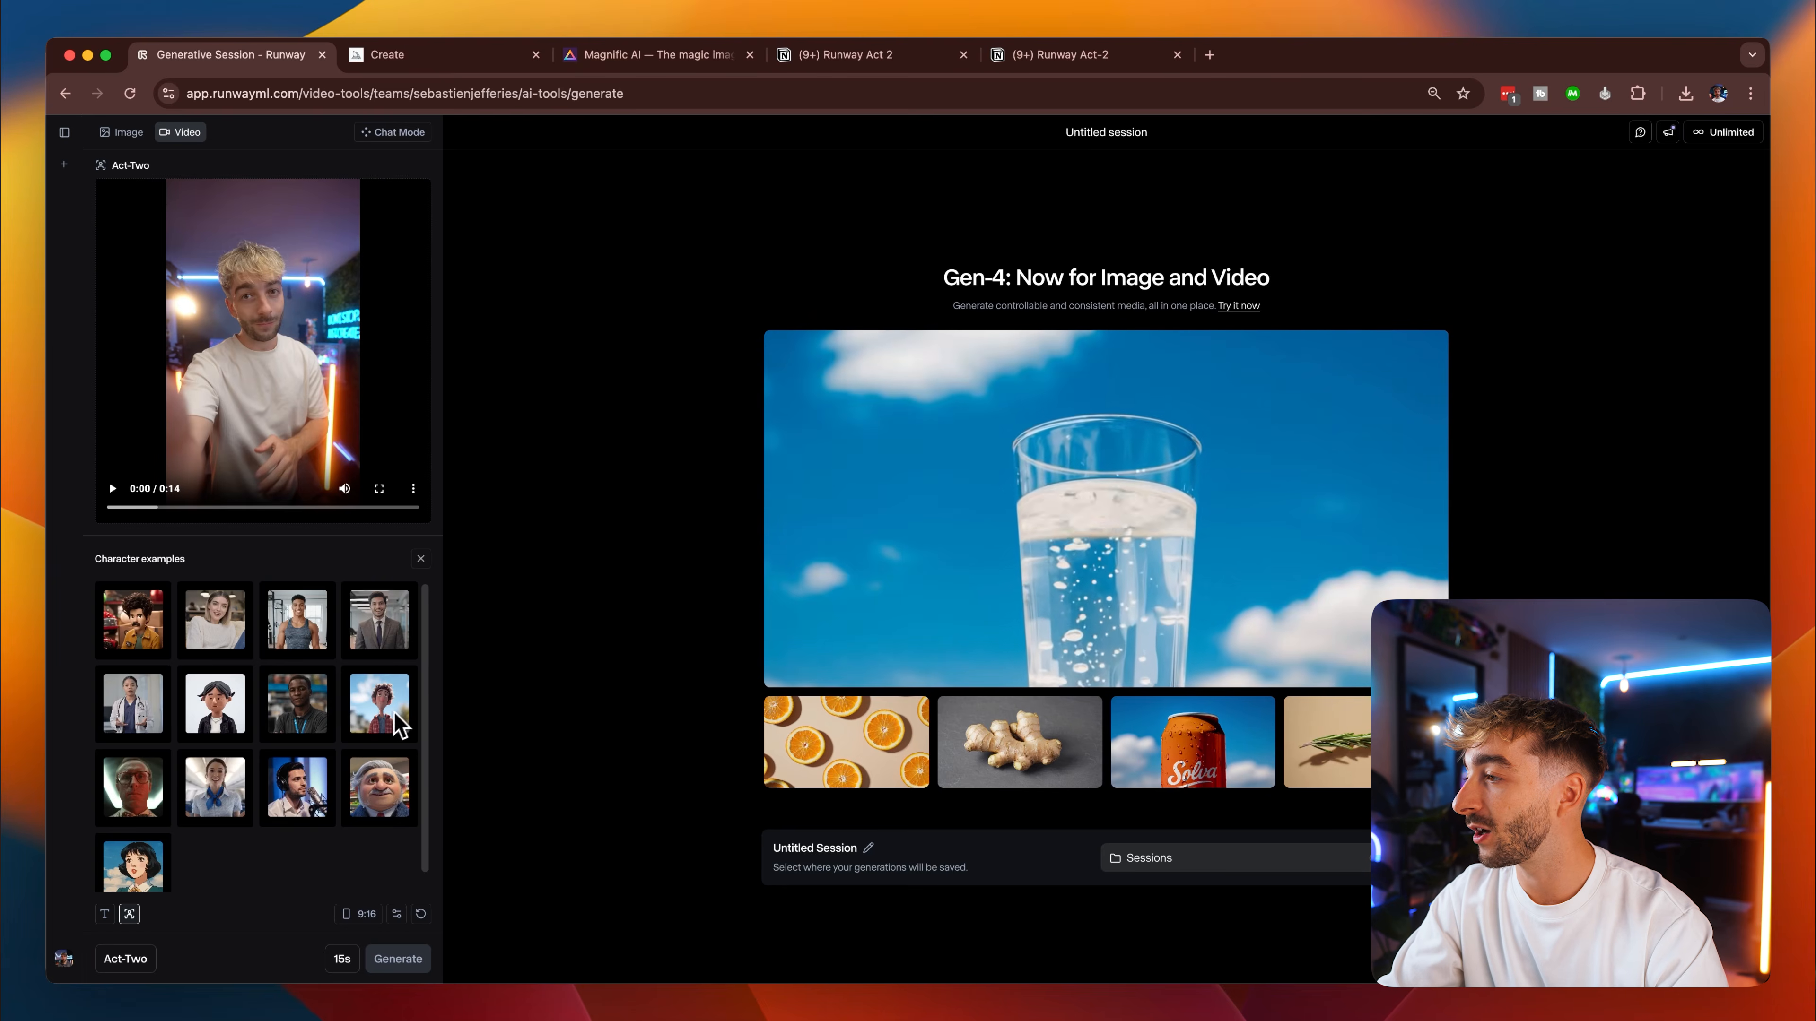
{"action": "left_click", "coordinate": [401, 724]}
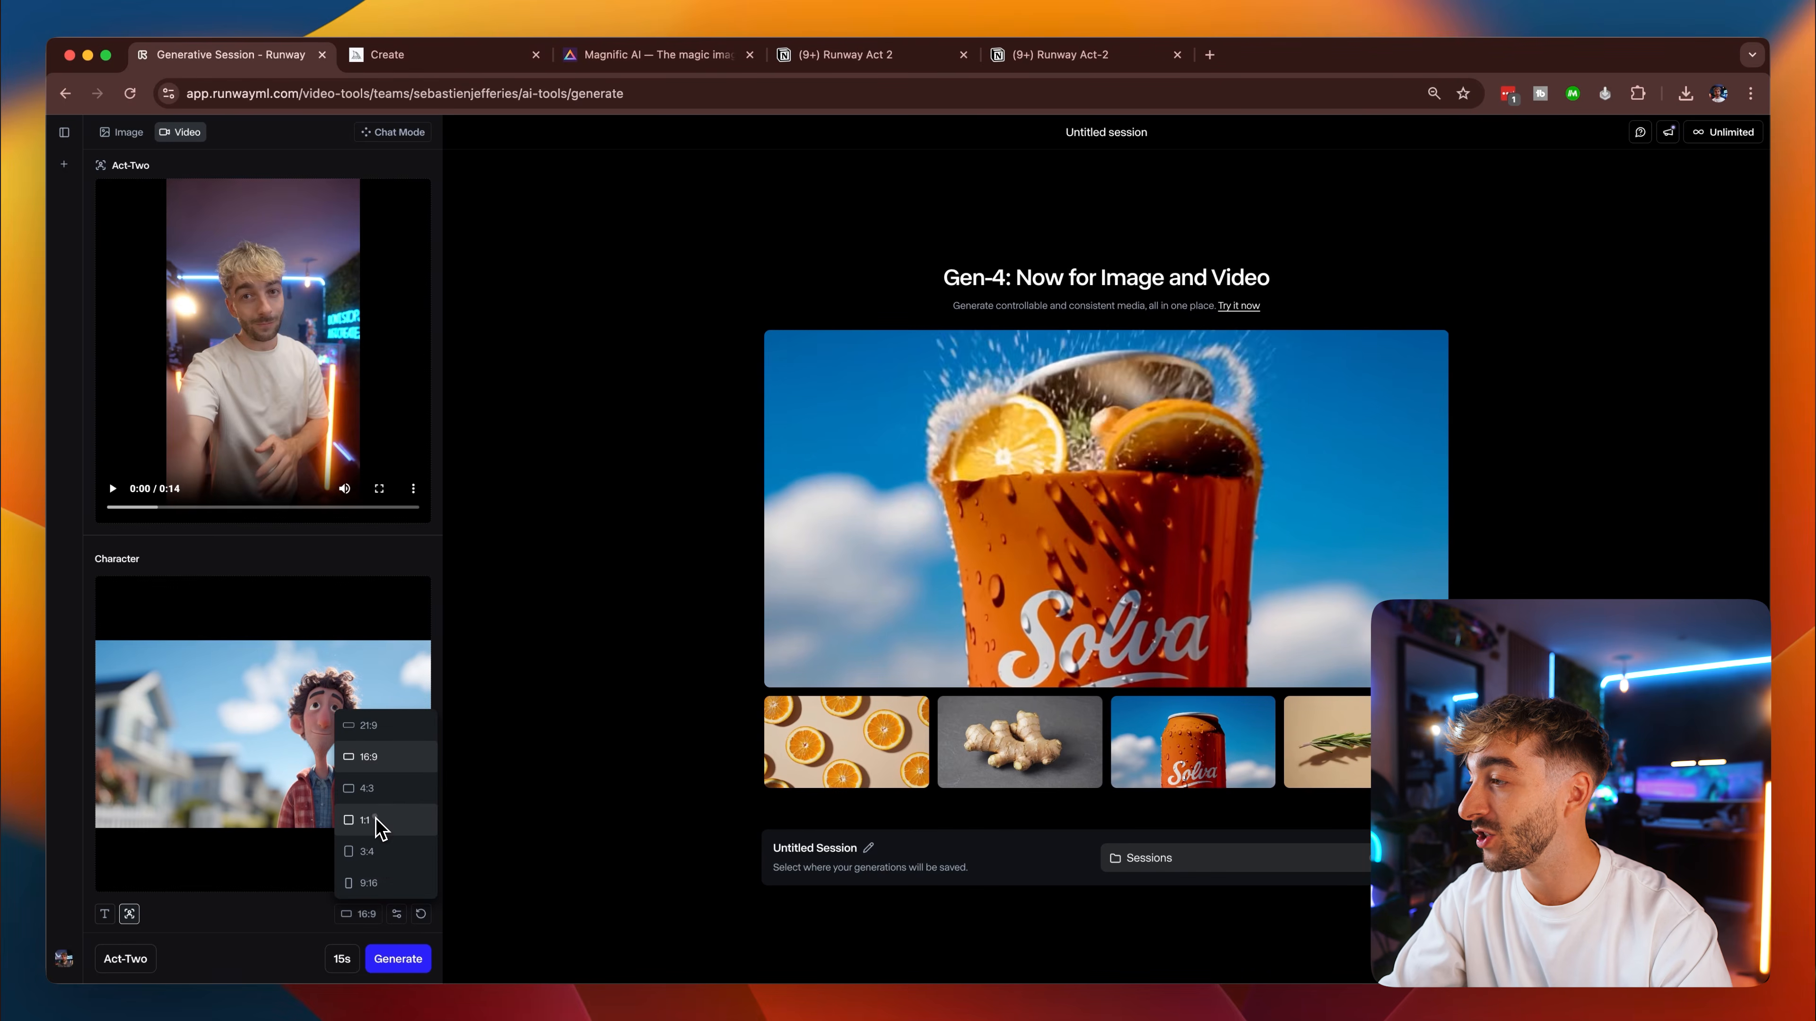
{"action": "left_click", "coordinate": [364, 821]}
{"action": "left_click_drag", "start_coordinate": [332, 611], "coordinate": [268, 605]}
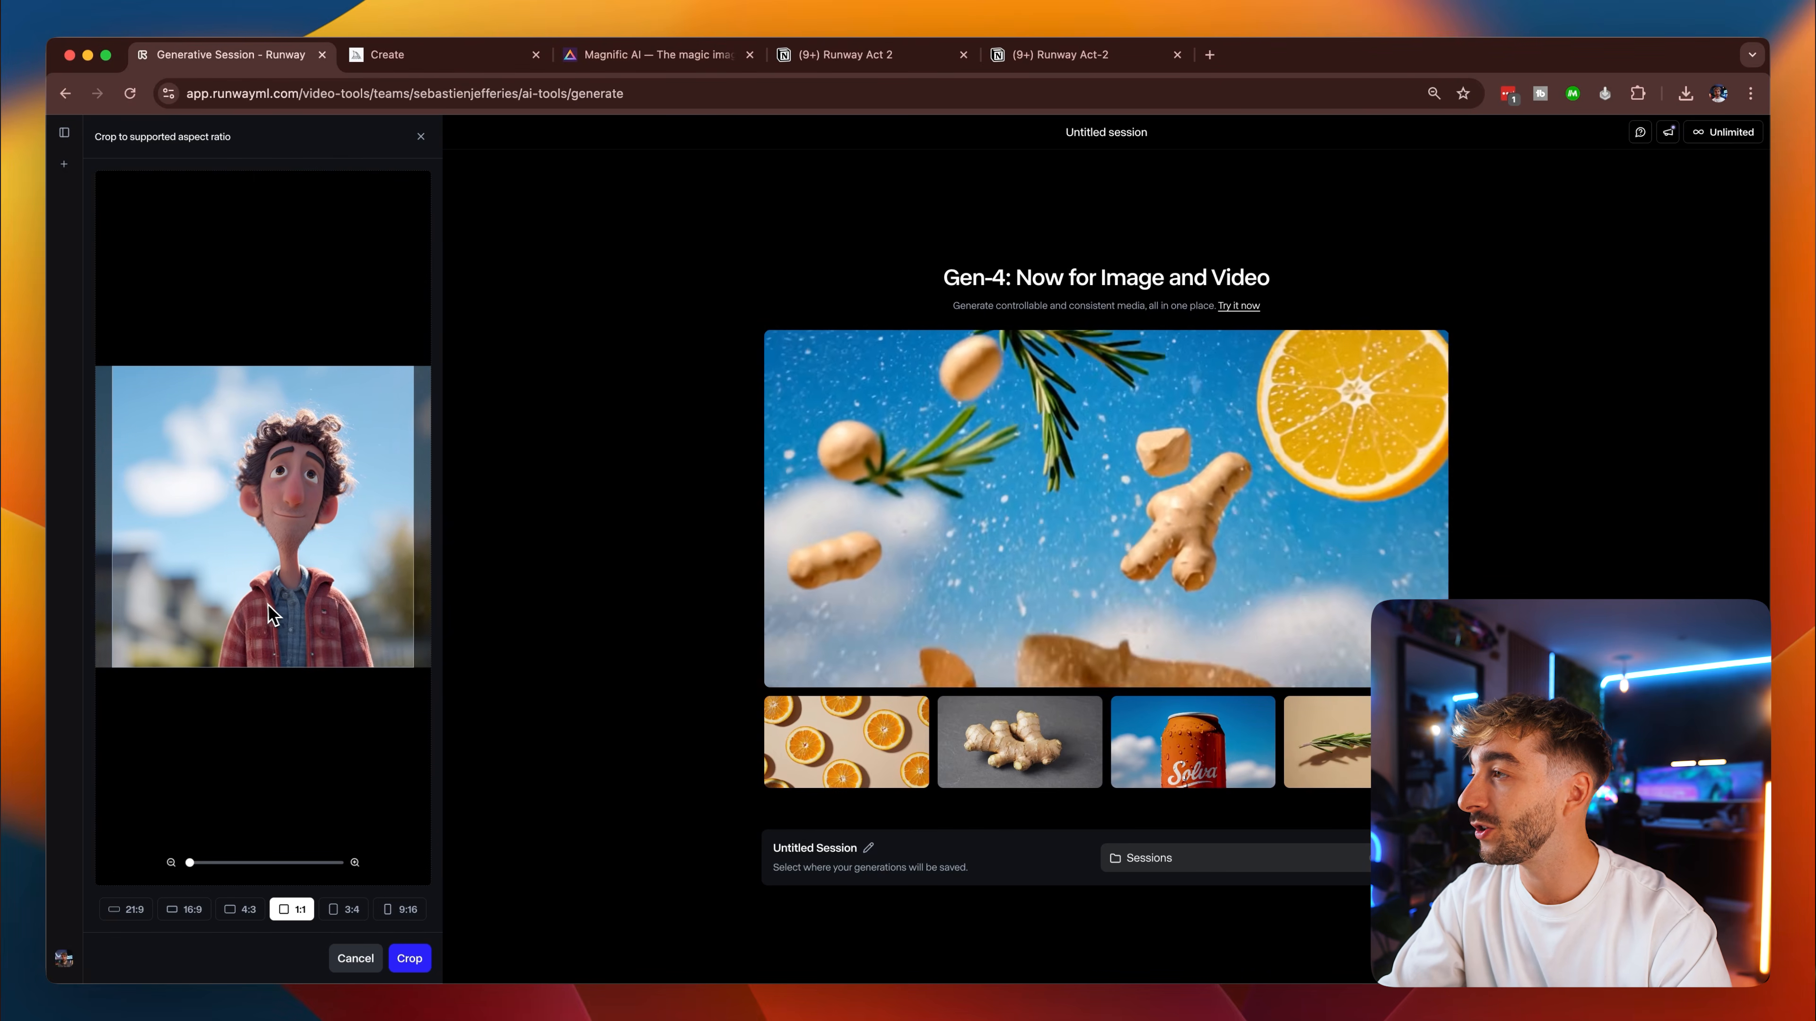
{"action": "left_click", "coordinate": [222, 864]}
{"action": "left_click", "coordinate": [411, 959]}
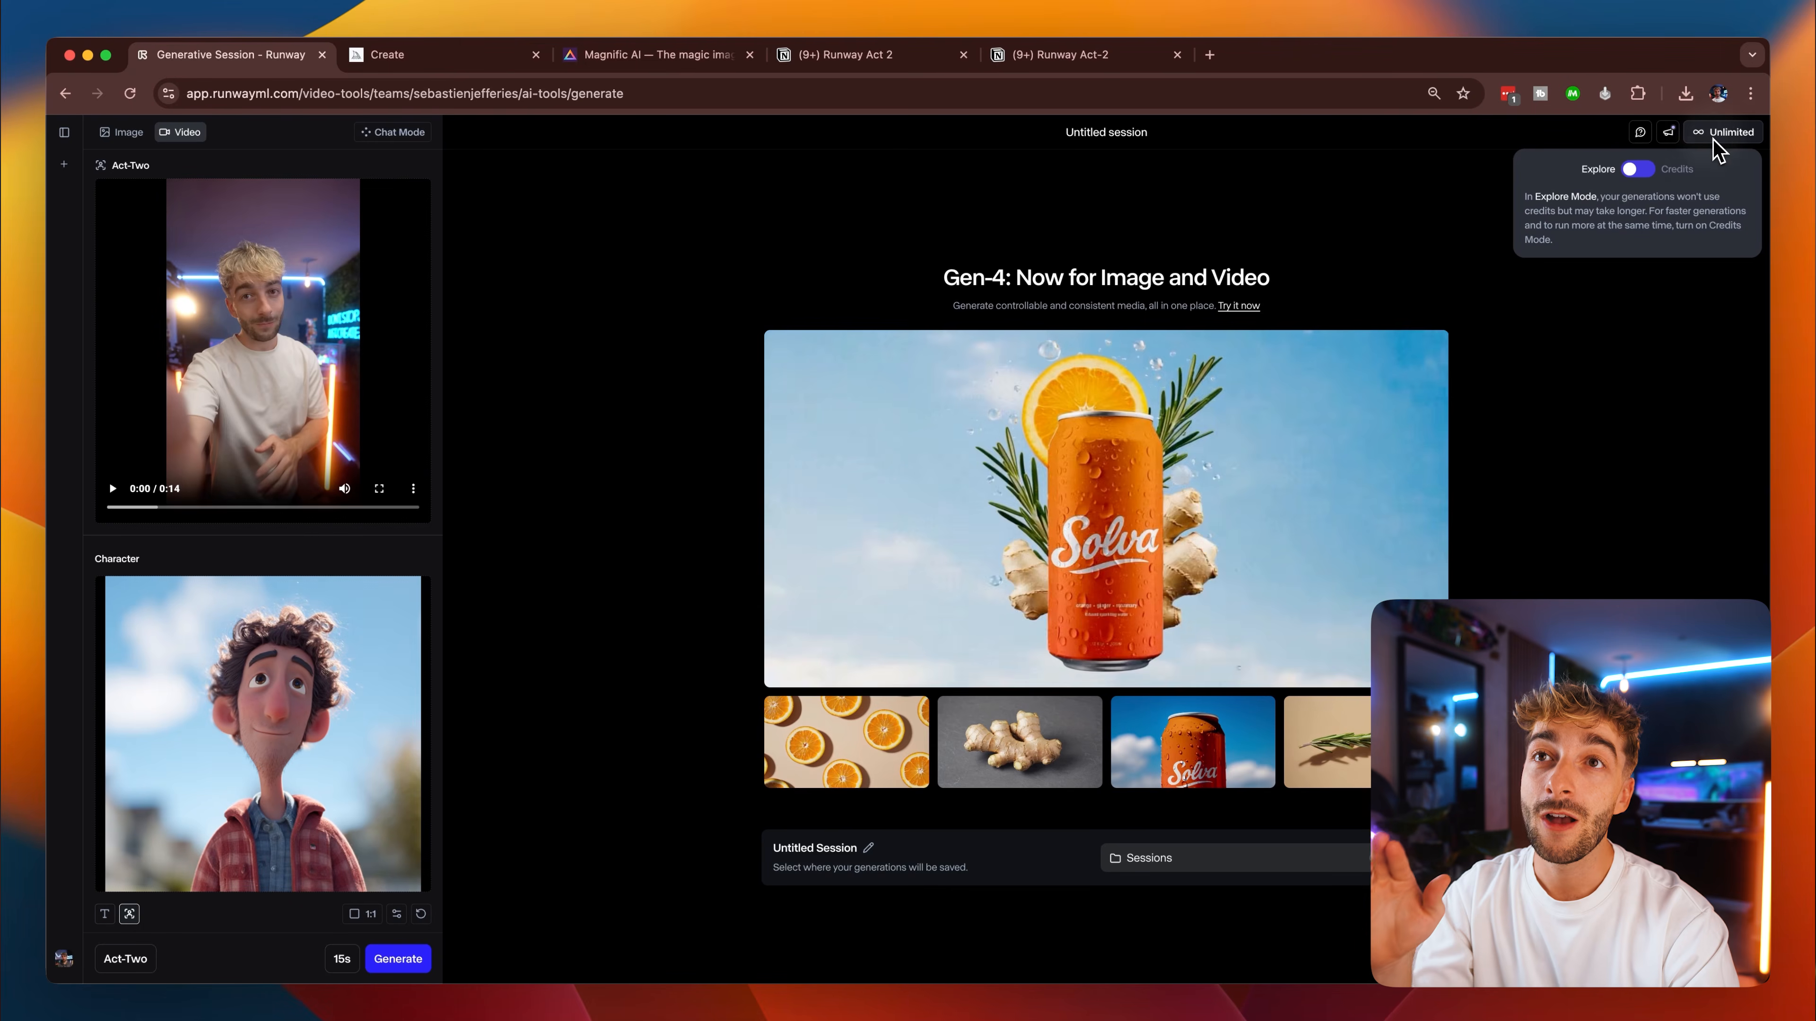
Switch from Explore to Credits mode and generate the Act-Two video.
{"action": "left_click", "coordinate": [1638, 169]}
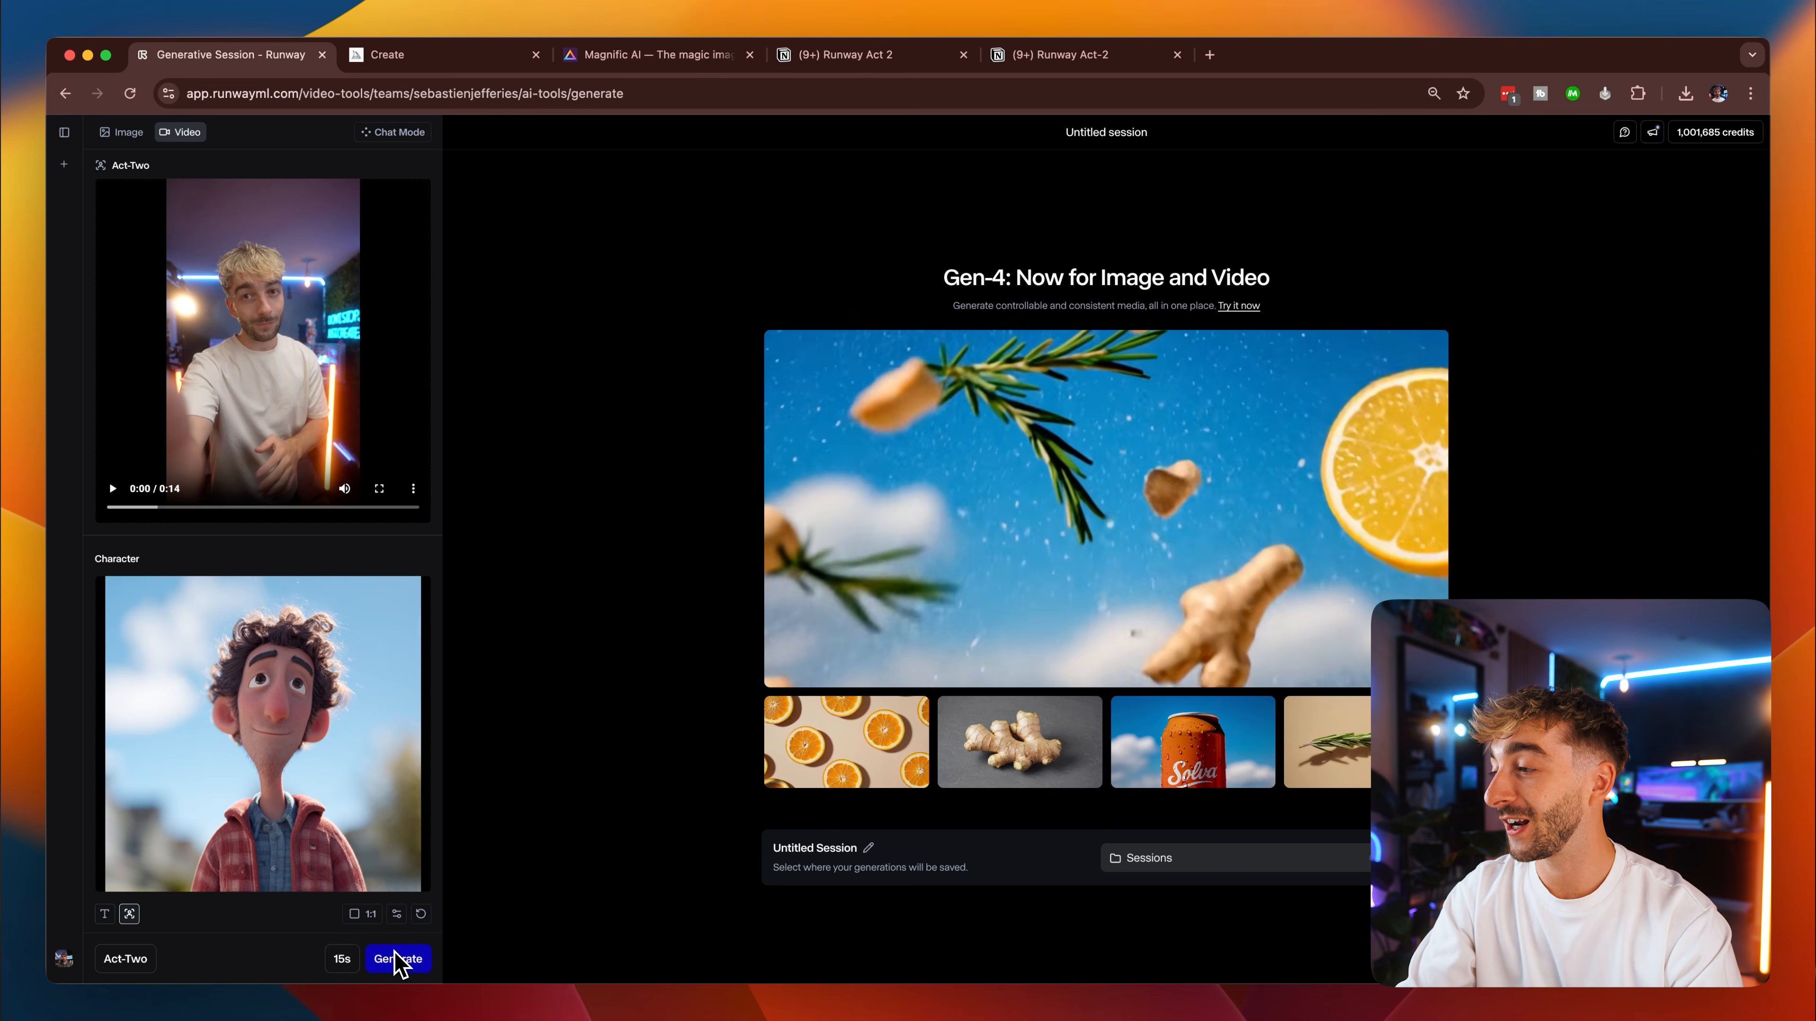
{"action": "left_click", "coordinate": [398, 959]}
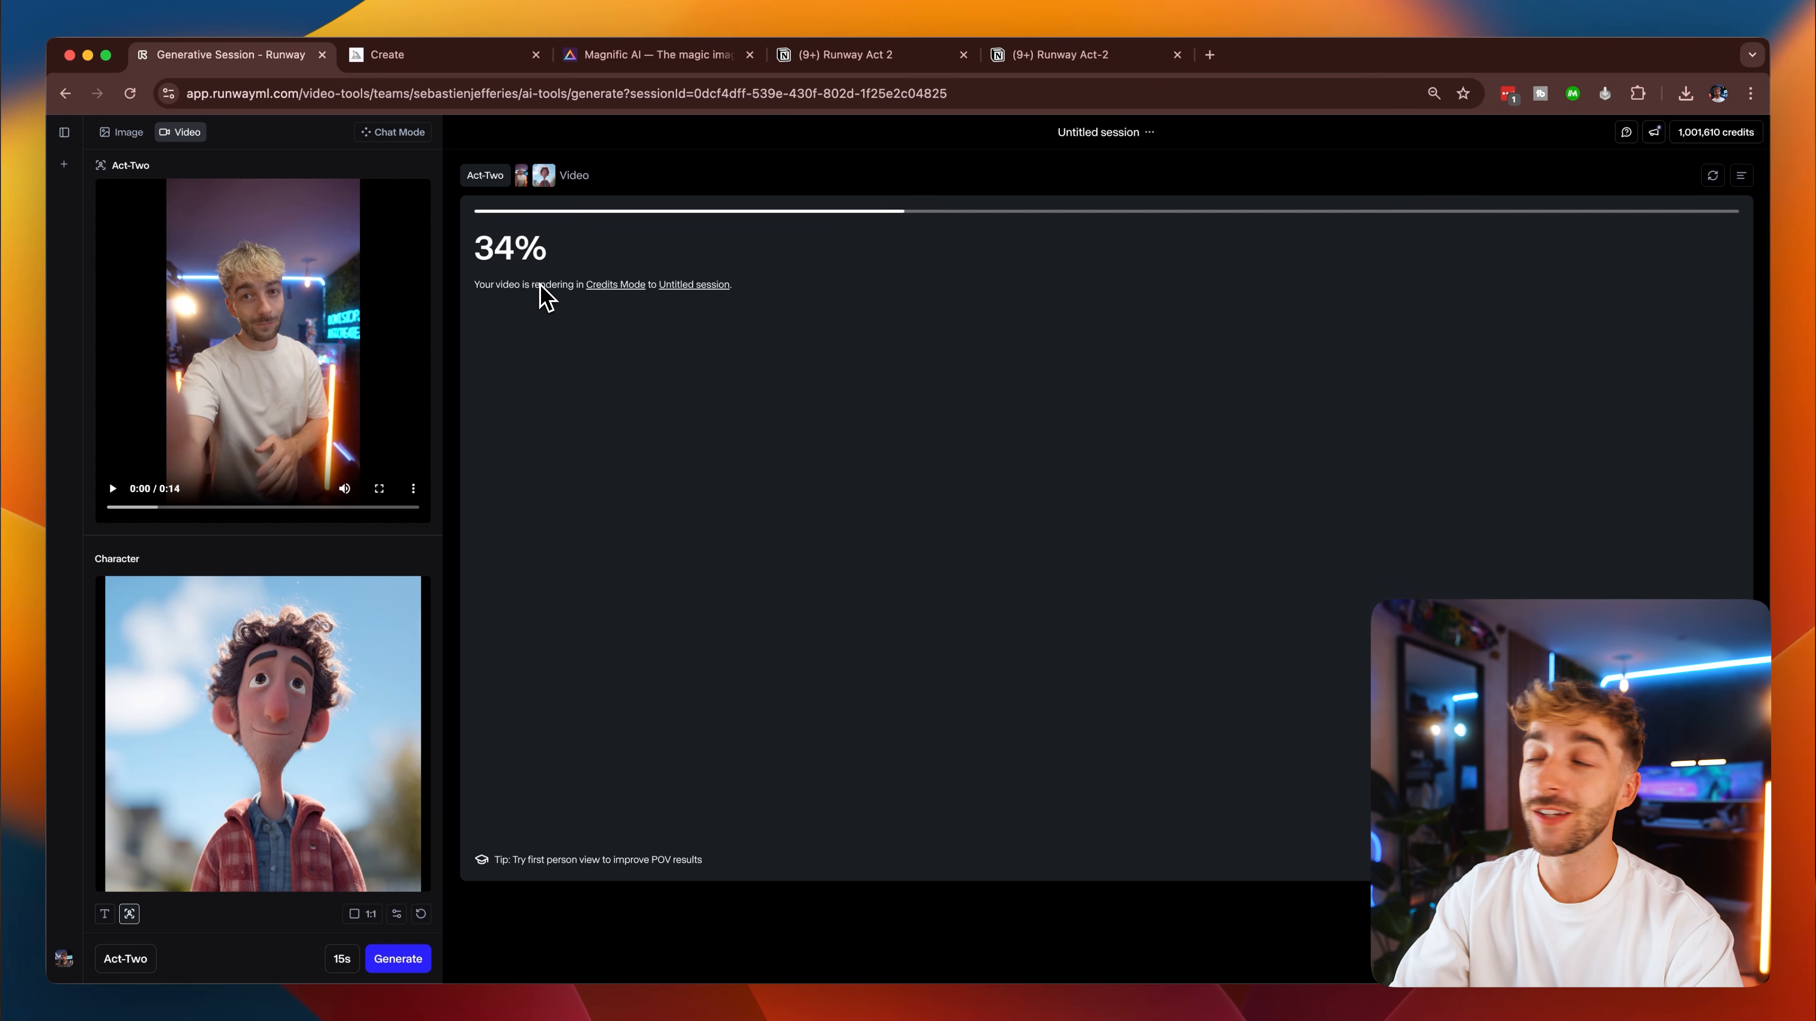
Show the facial expressiveness and gestures settings and check the credits mode details.
{"action": "left_click", "coordinate": [399, 916]}
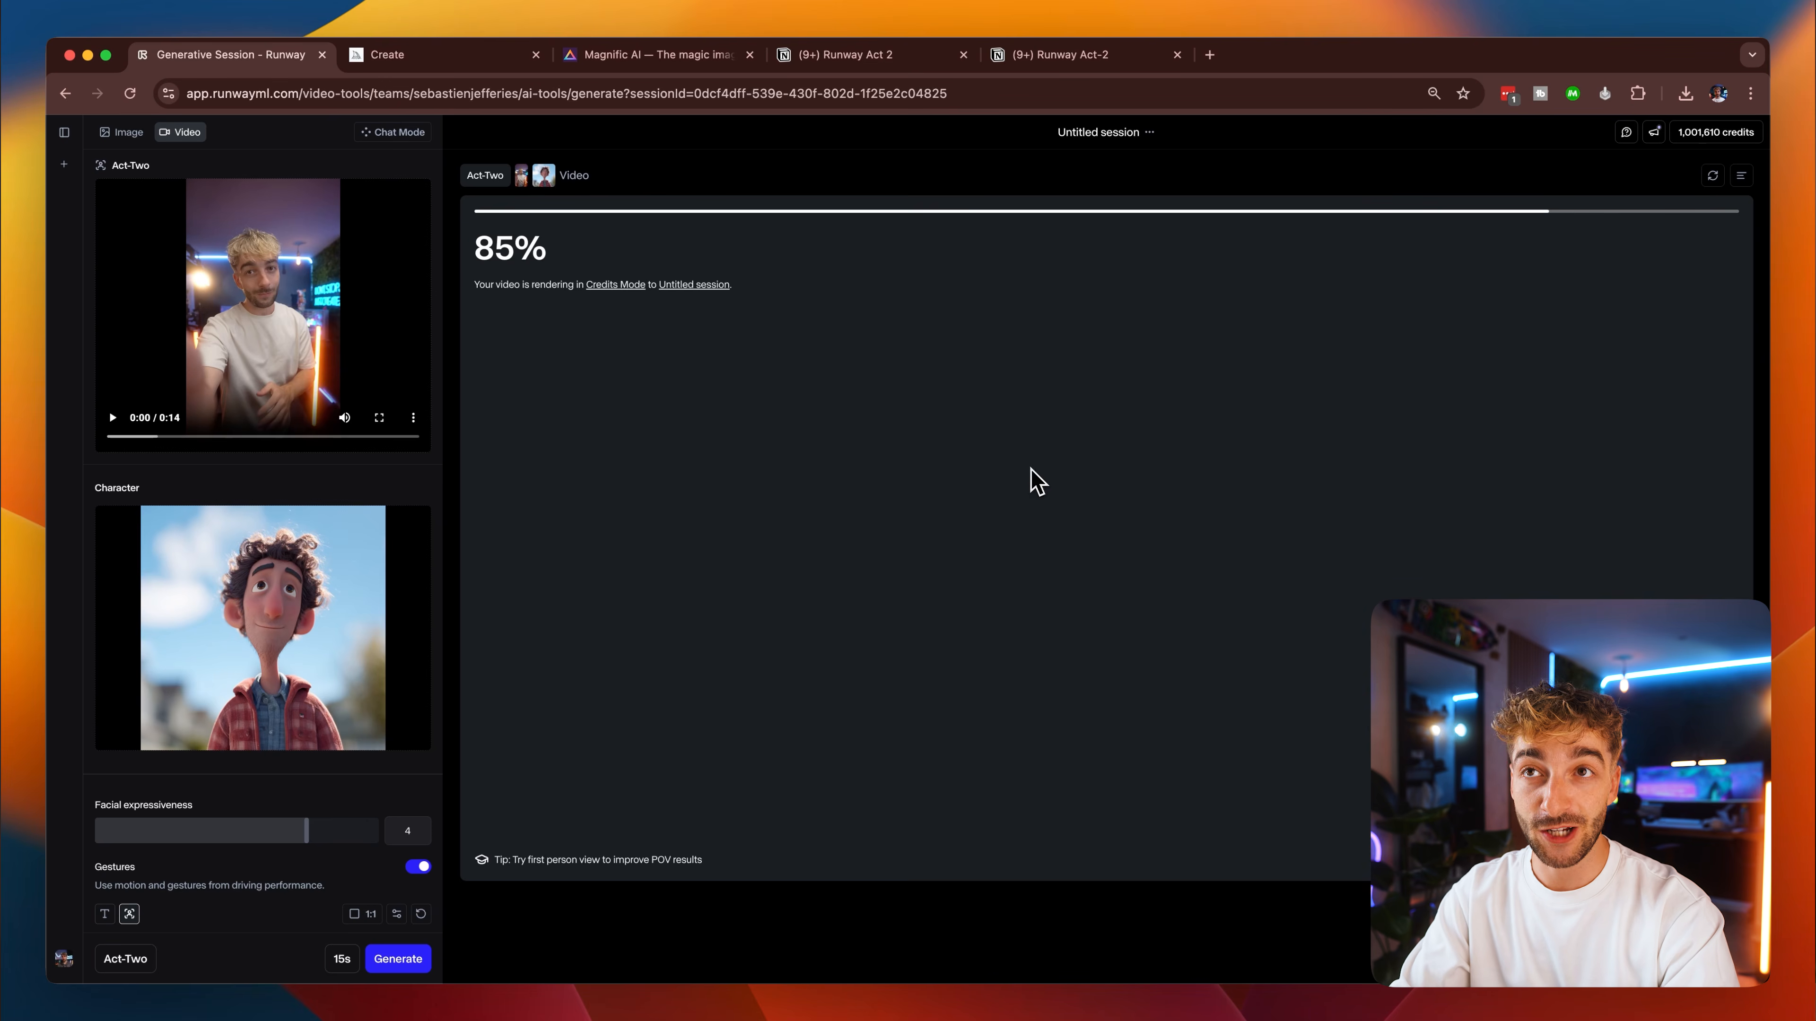
{"action": "left_click", "coordinate": [1676, 135]}
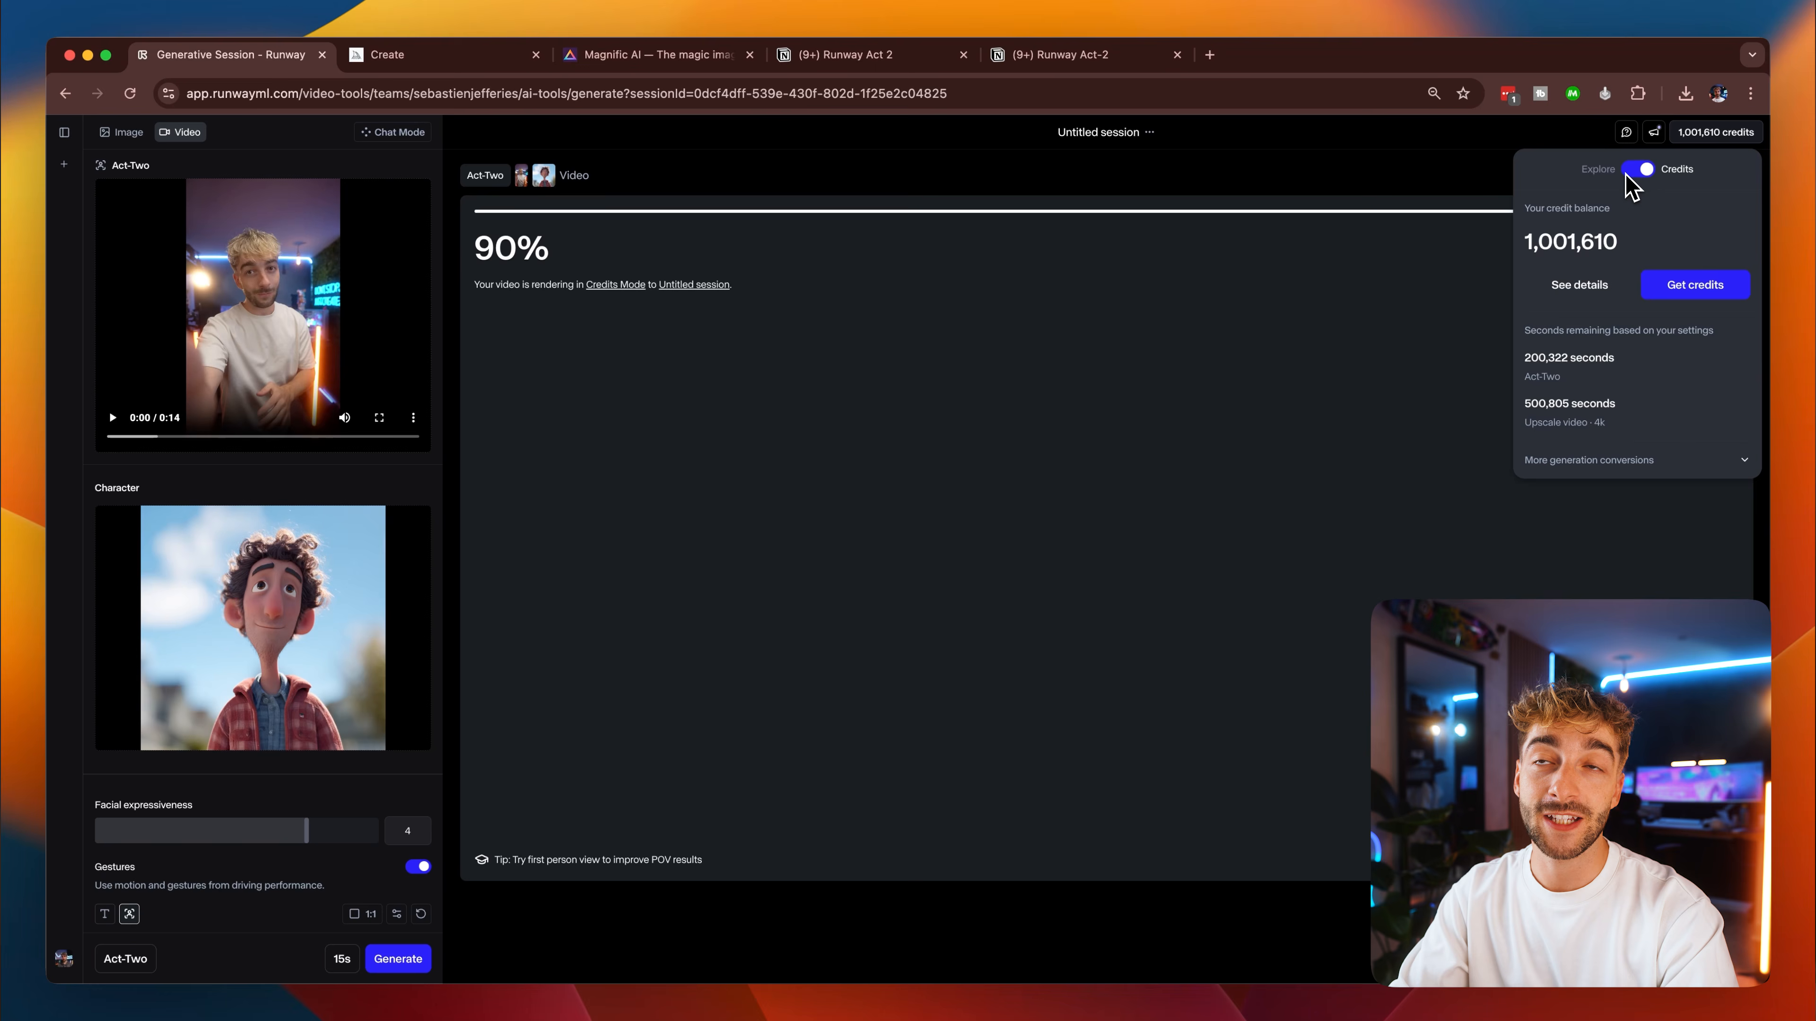
{"action": "left_click", "coordinate": [1705, 139]}
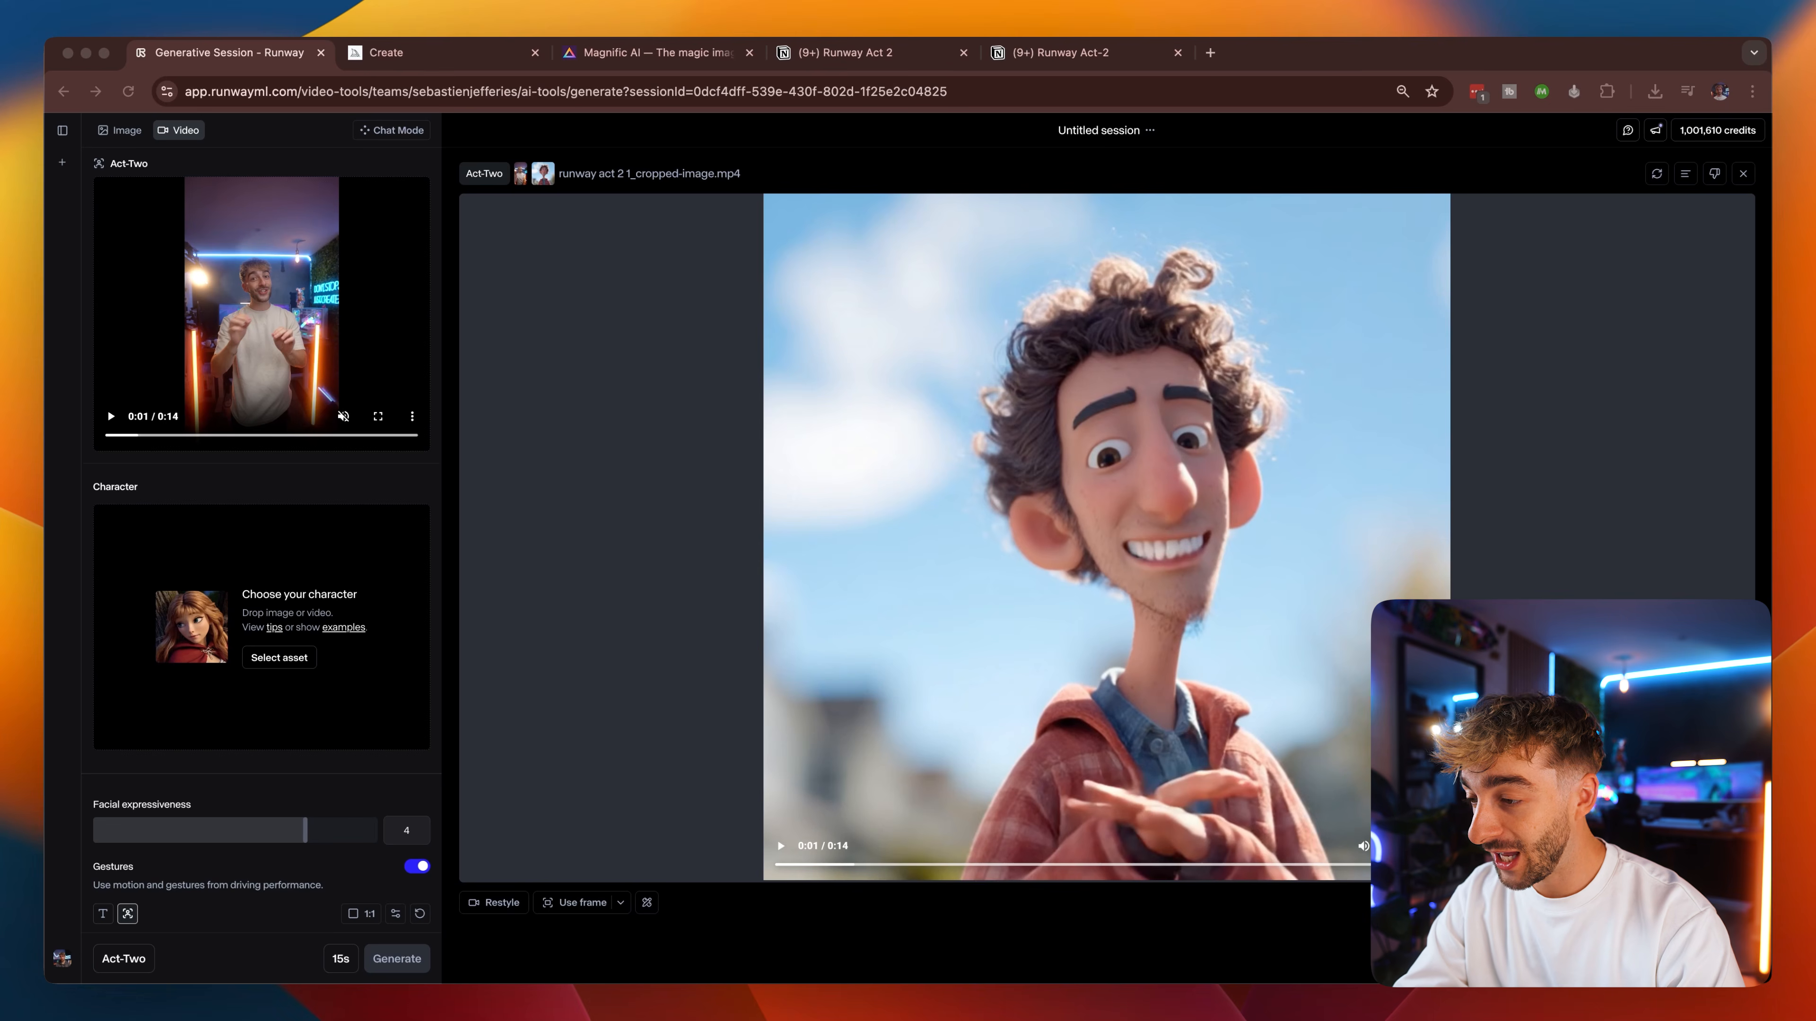
Load the wide full-body front-facing creature image from the Images folder as the Act-Two character.
{"action": "left_click_drag", "start_coordinate": [982, 374], "coordinate": [979, 281]}
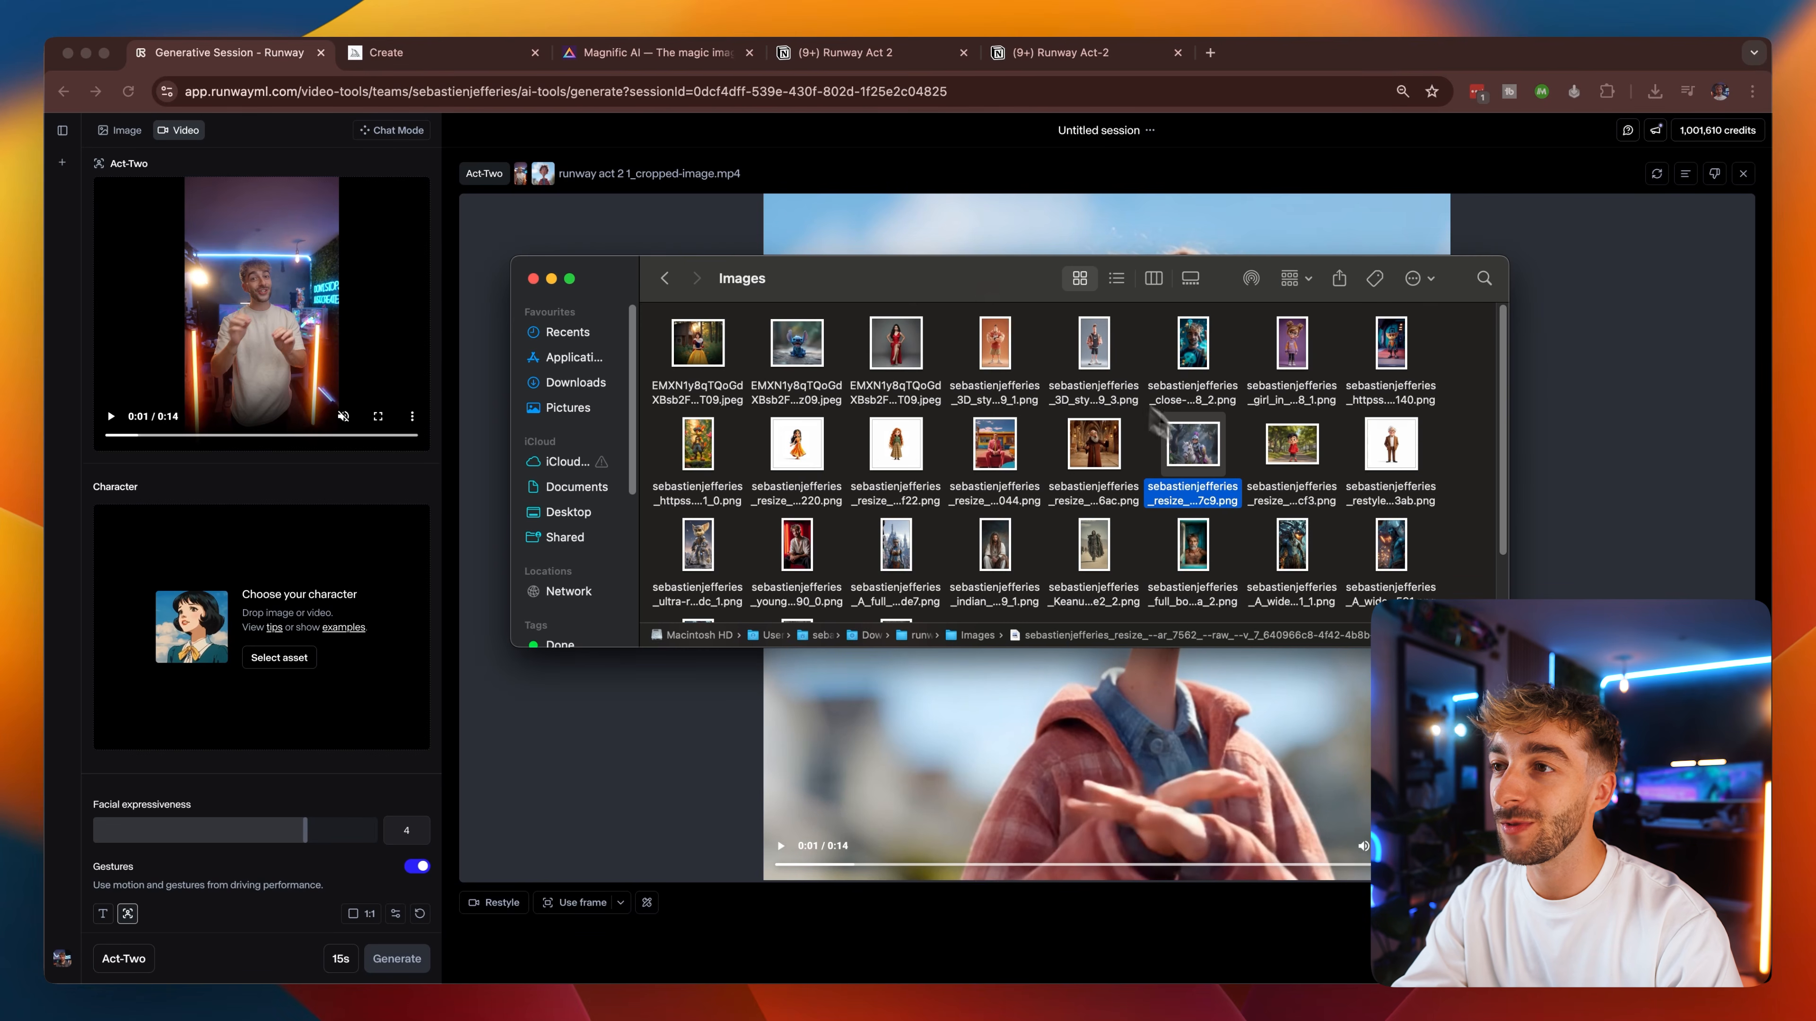
{"action": "left_click_drag", "start_coordinate": [1292, 543], "coordinate": [268, 590]}
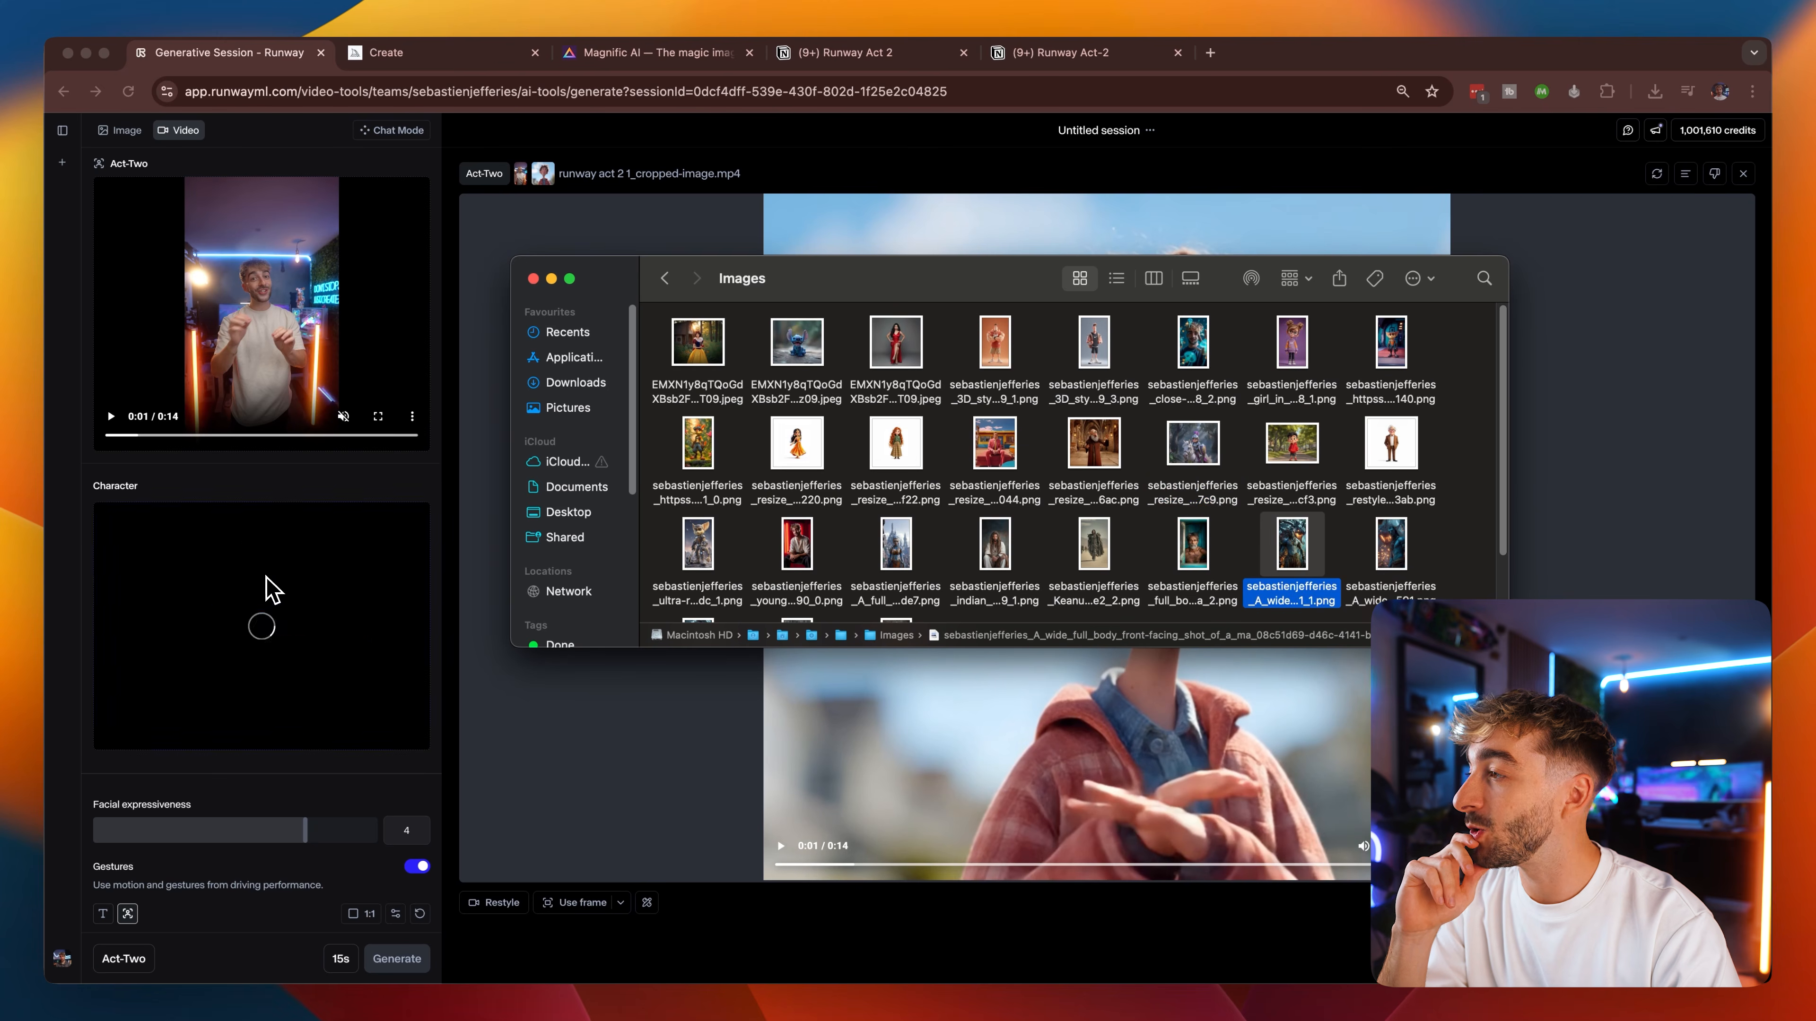
{"action": "left_click", "coordinate": [270, 590]}
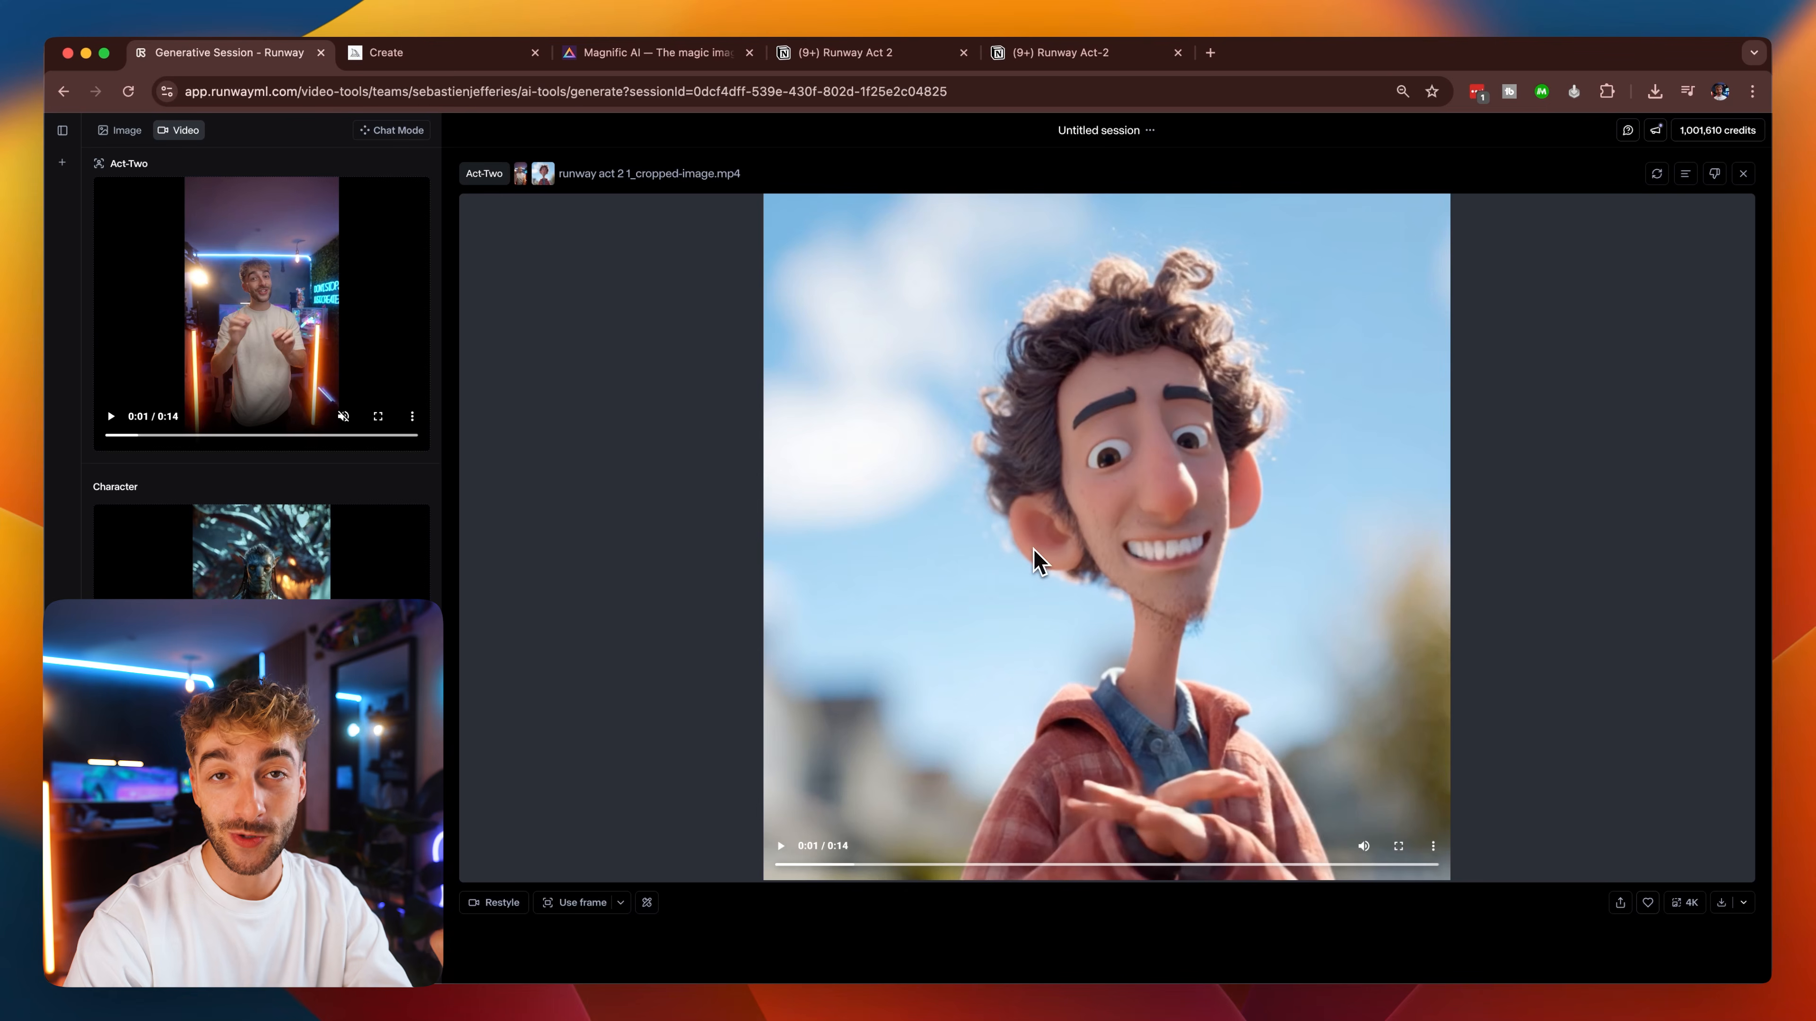
Switch to Midjourney and examine the female Sage Sorcerer generations, their prompts and the upscaled image.
{"action": "left_click", "coordinate": [432, 64]}
{"action": "scroll", "coordinate": [1201, 597], "scroll_direction": "up", "scroll_amount": 3}
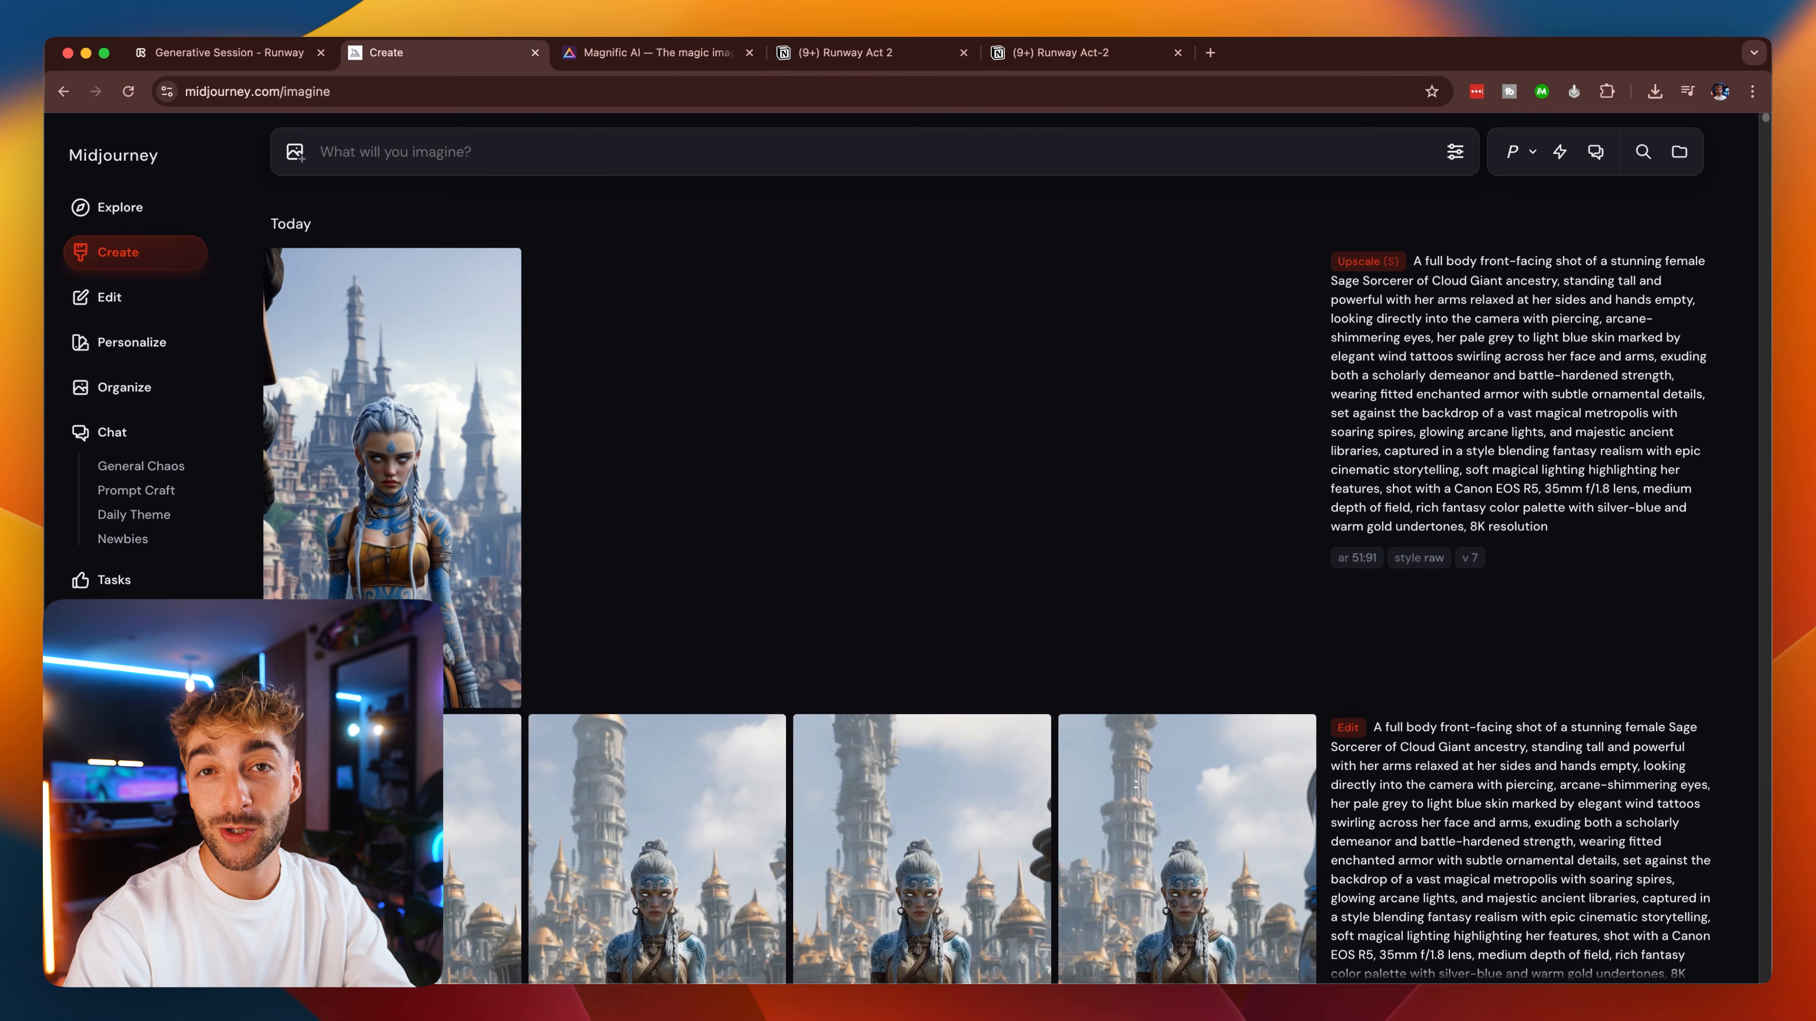
{"action": "scroll", "coordinate": [1123, 657], "scroll_direction": "down", "scroll_amount": 5}
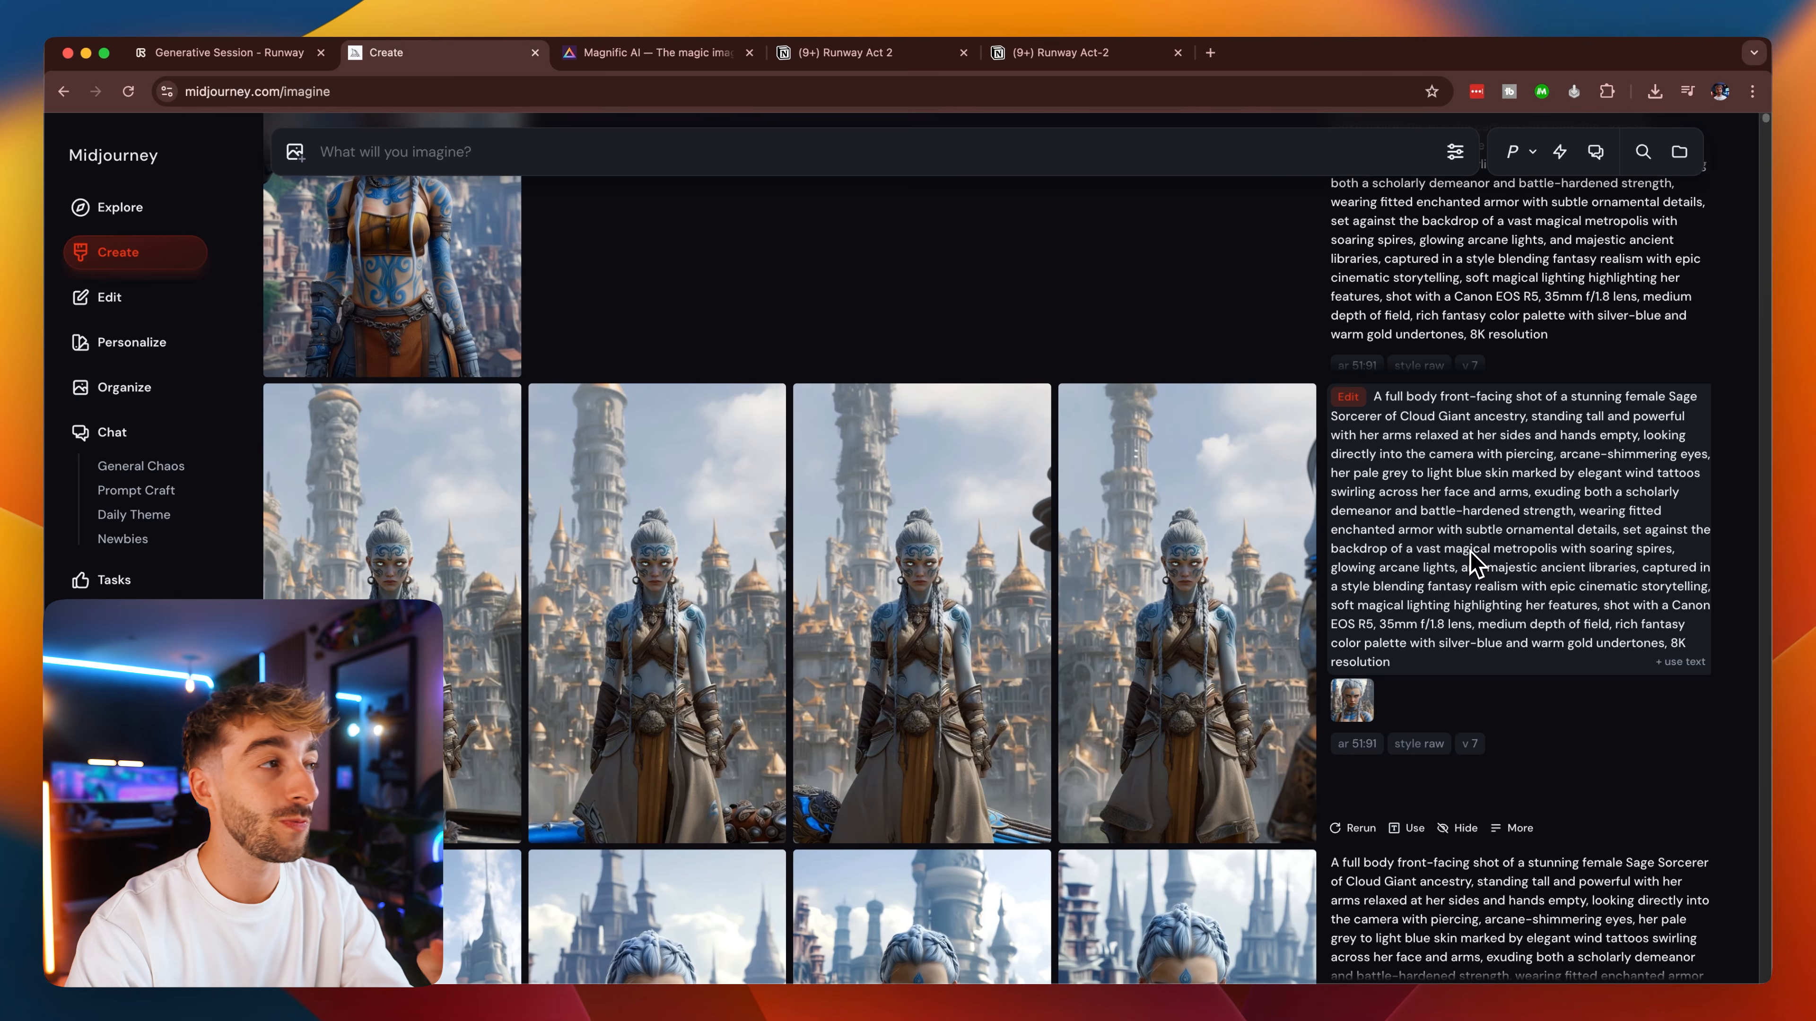
{"action": "scroll", "coordinate": [1476, 561], "scroll_direction": "up", "scroll_amount": 5}
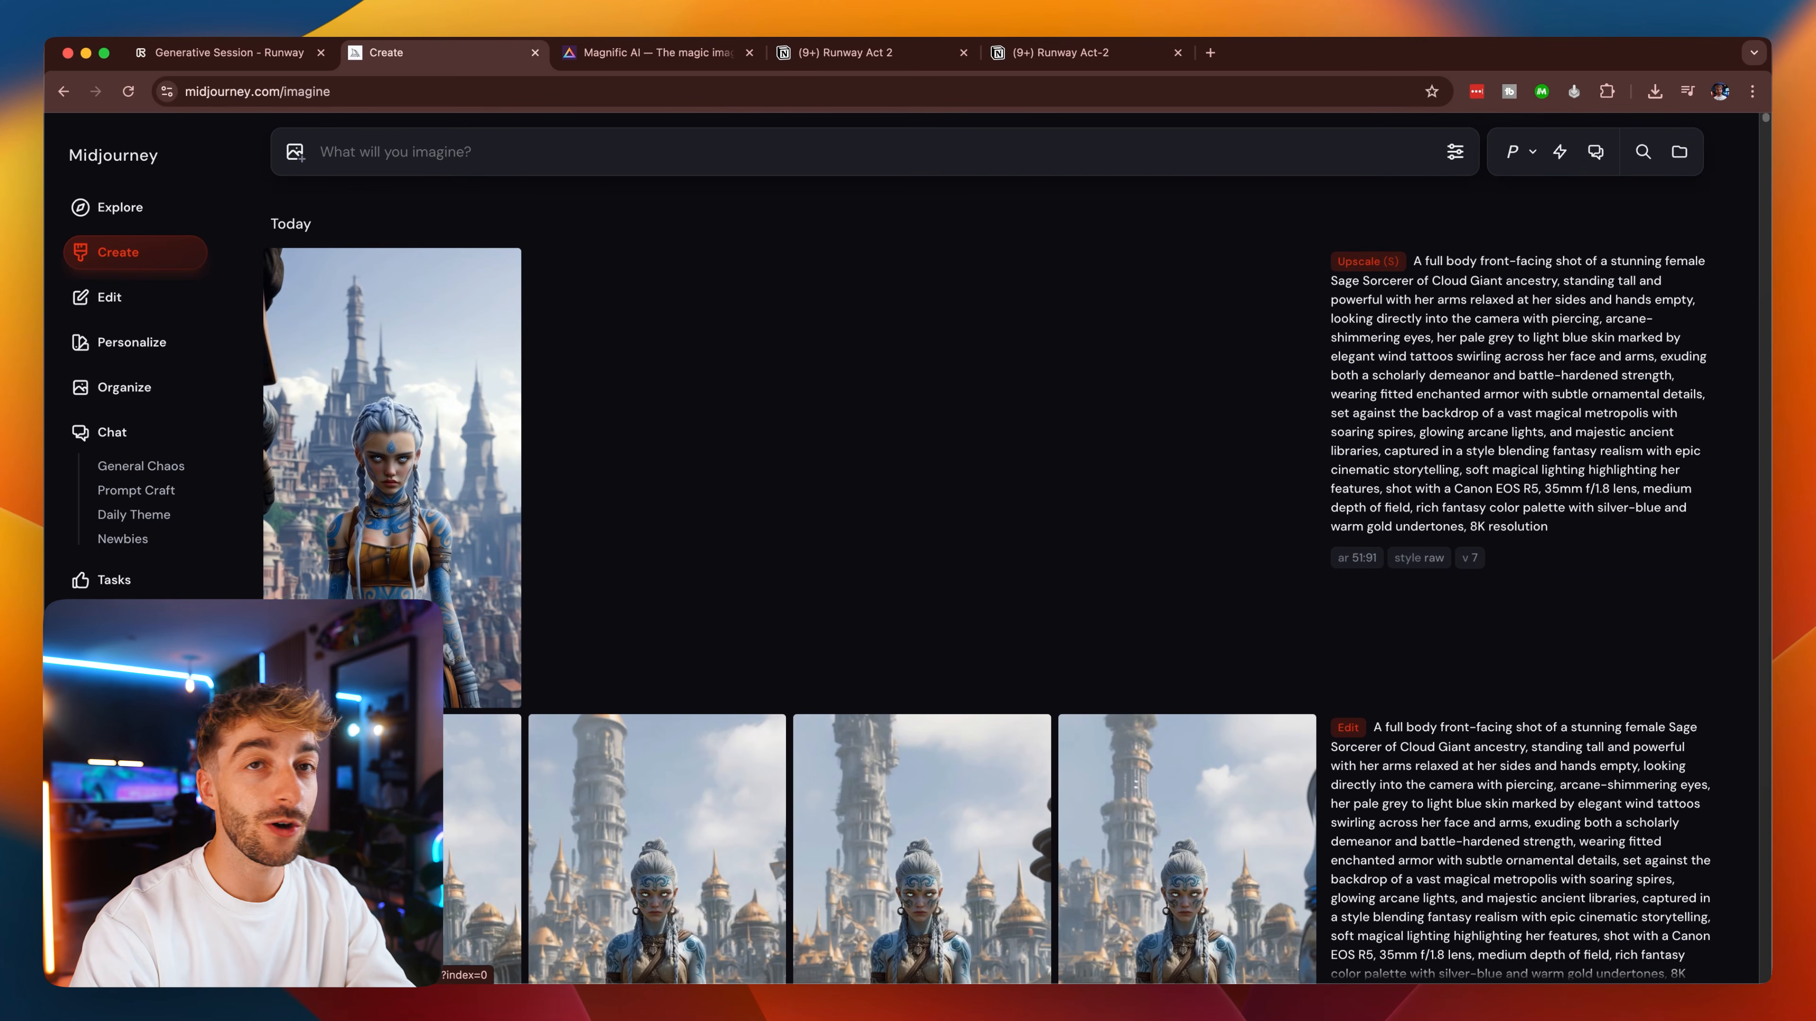
{"action": "left_click", "coordinate": [393, 512]}
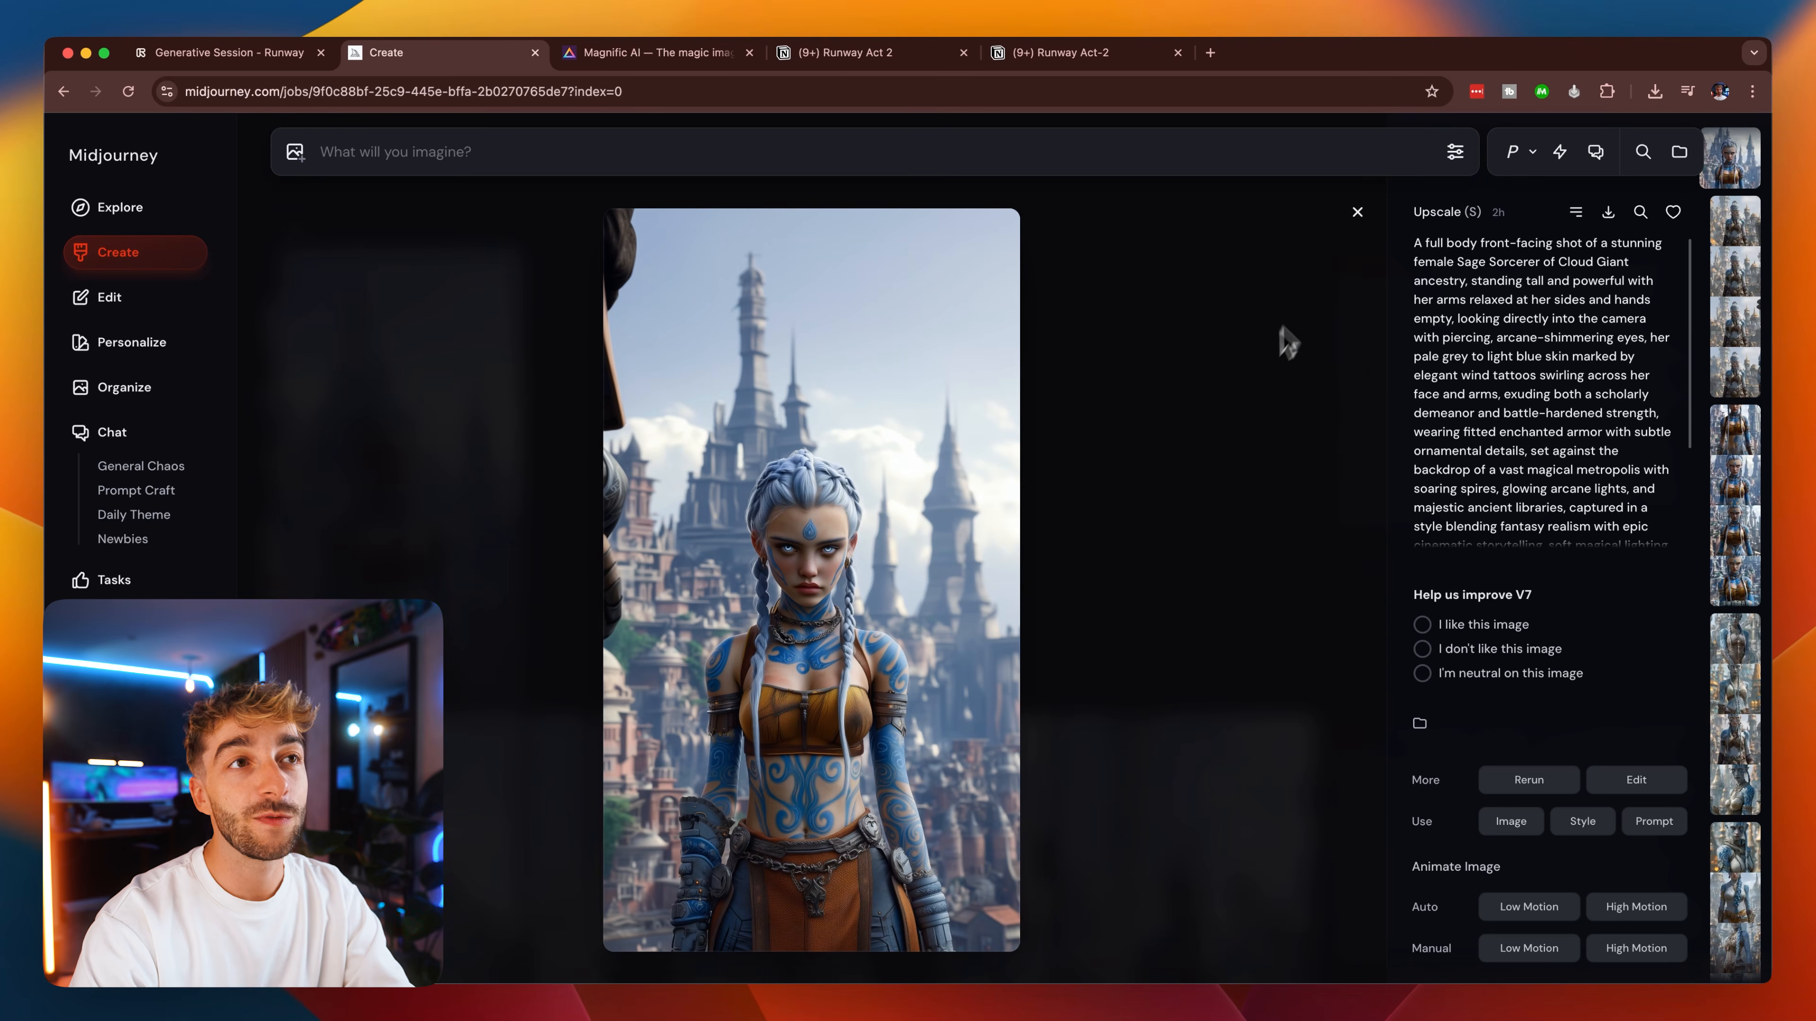
{"action": "left_click", "coordinate": [1357, 214]}
{"action": "scroll", "coordinate": [986, 715], "scroll_direction": "down", "scroll_amount": 10}
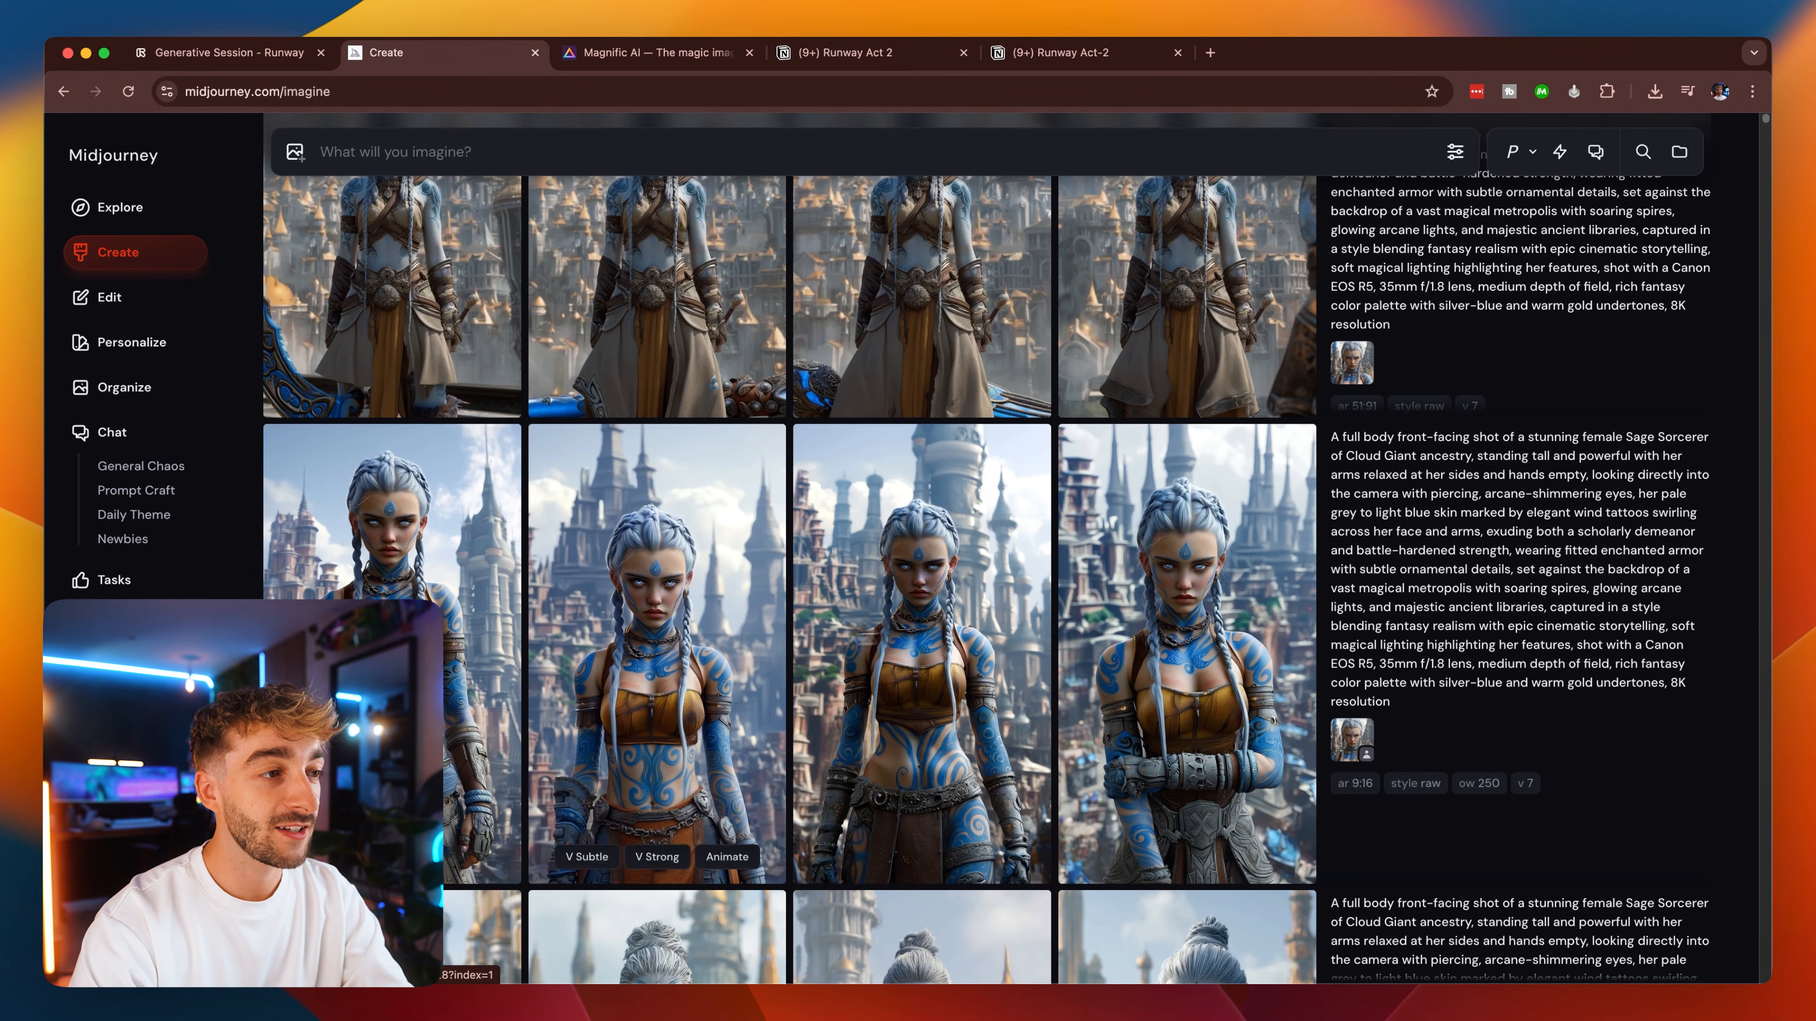
Open the third sorcerer image of the 9:16 set in the editor, scale it to 70% slightly lower on the canvas, and submit the edit.
{"action": "left_click", "coordinate": [888, 654]}
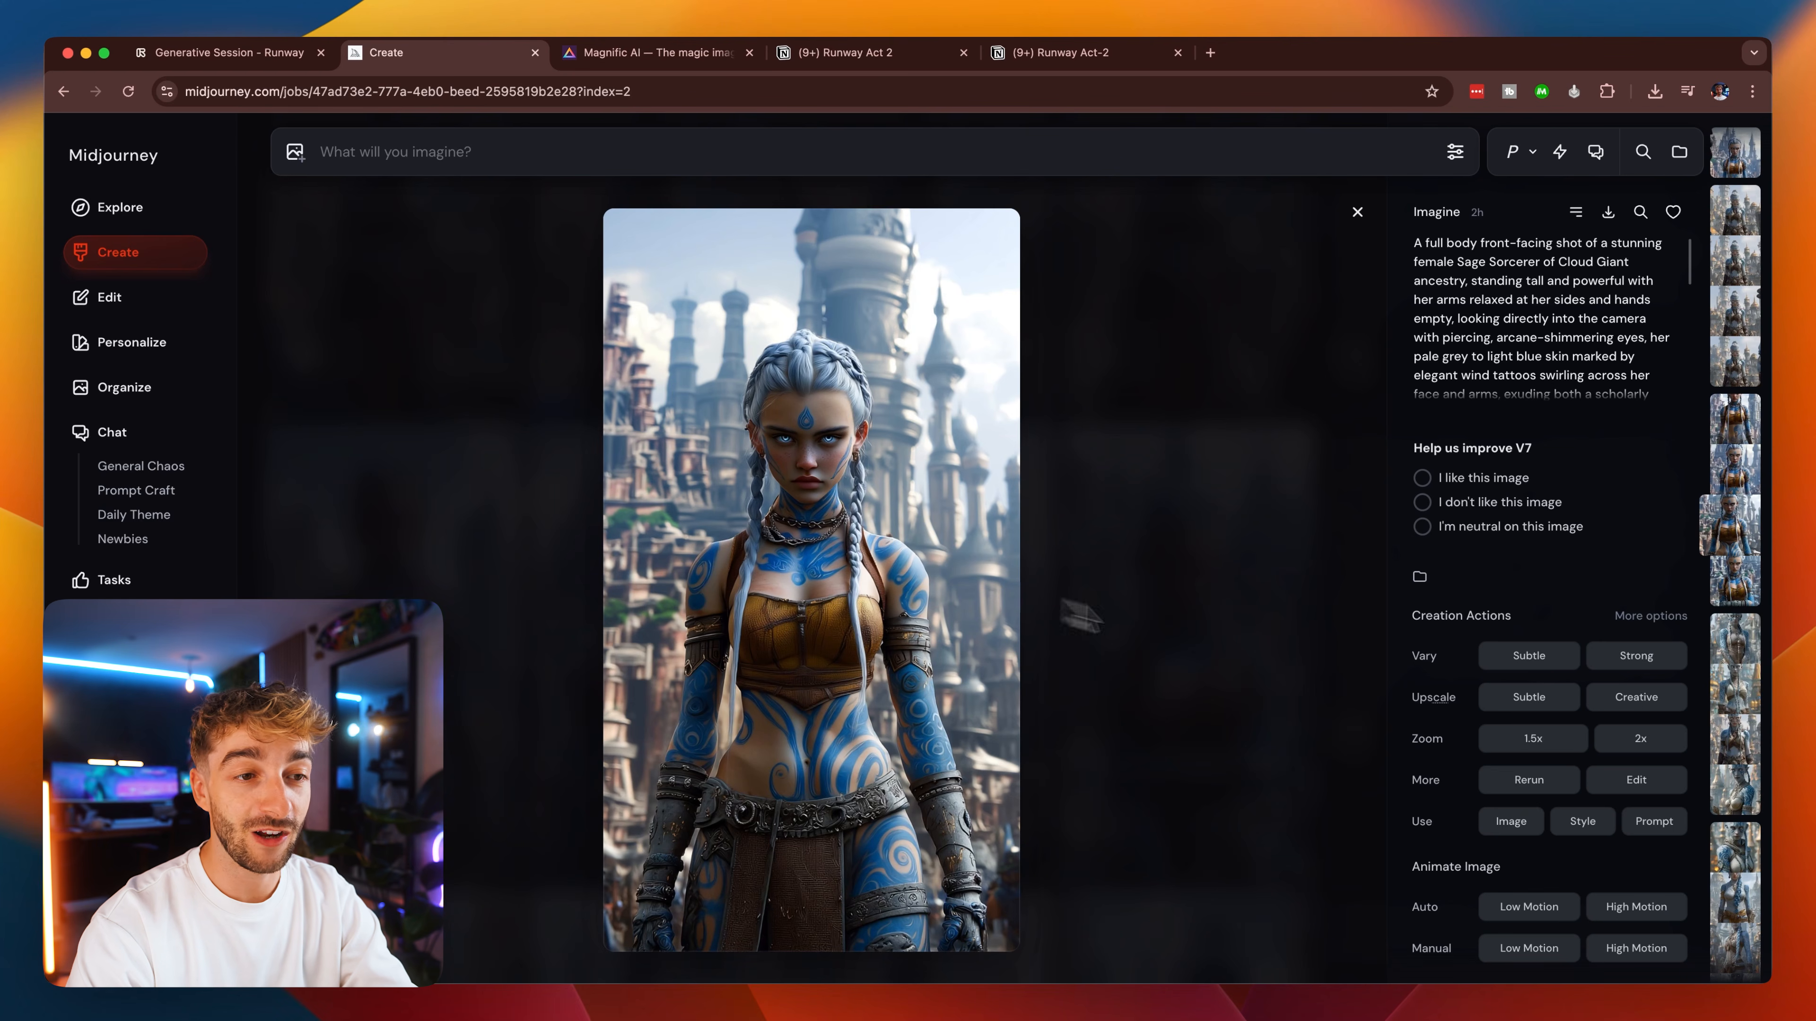
{"action": "left_click", "coordinate": [1635, 781]}
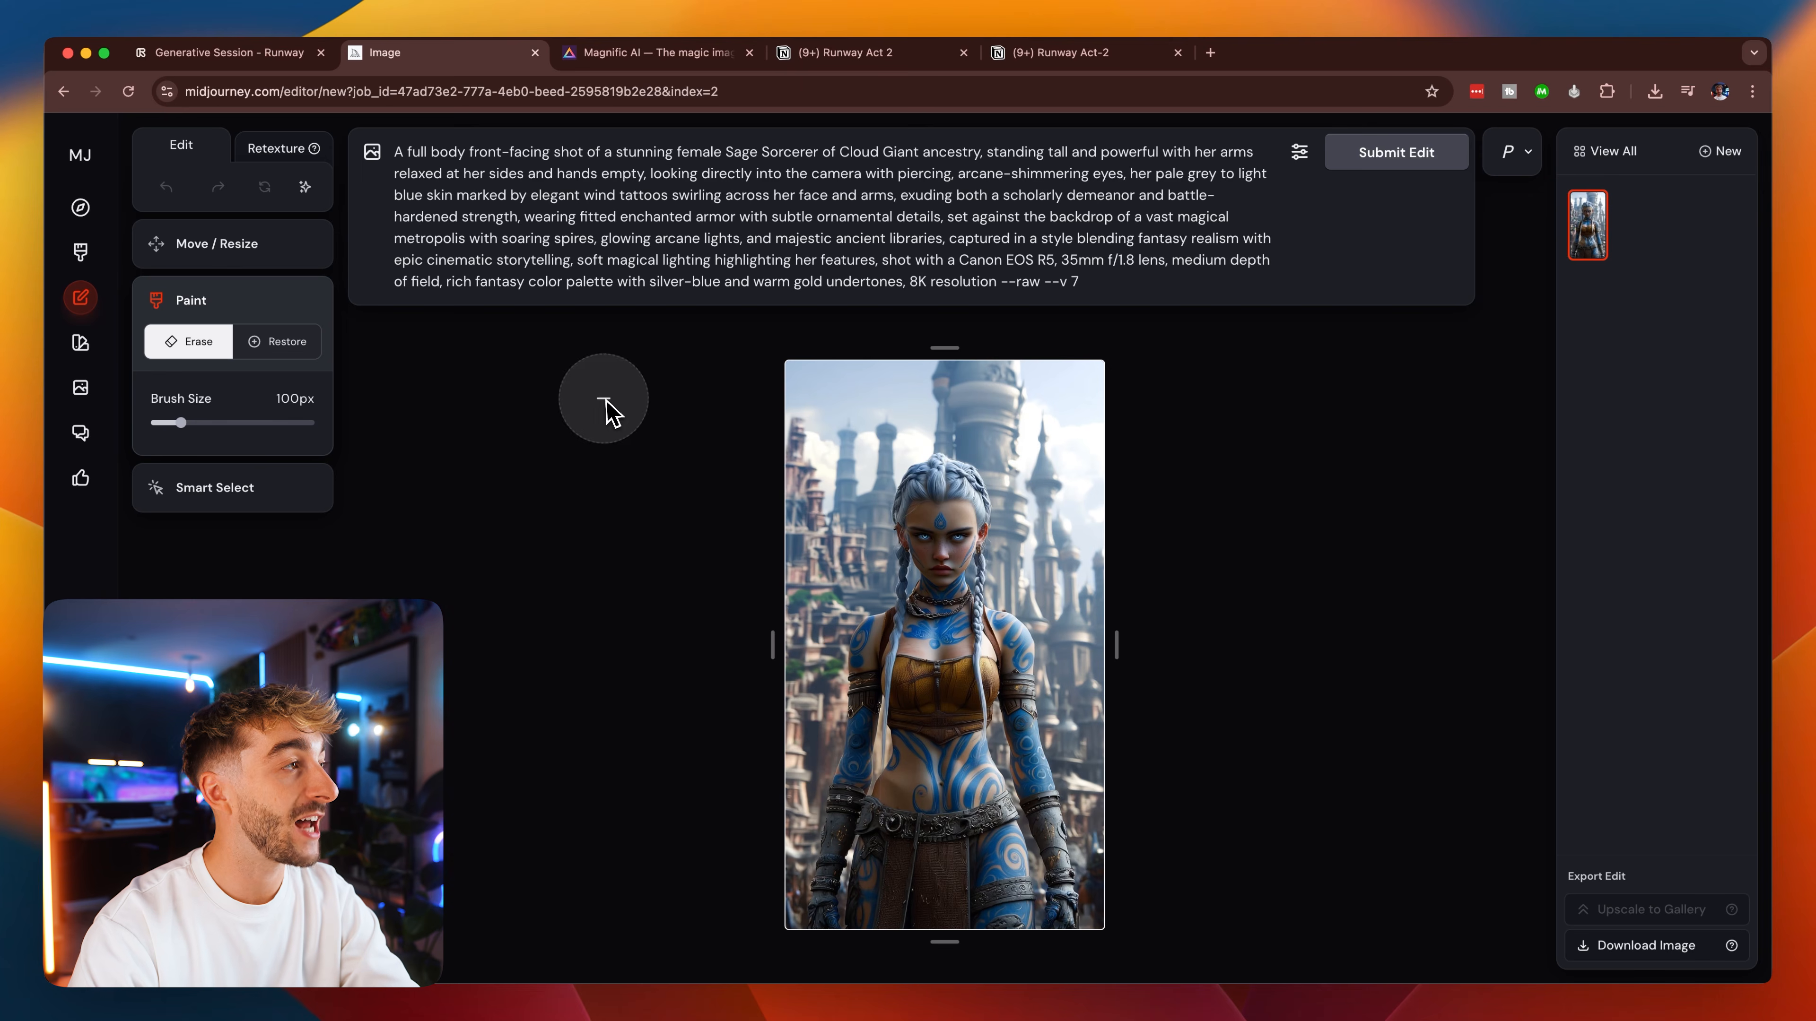
{"action": "left_click", "coordinate": [215, 259]}
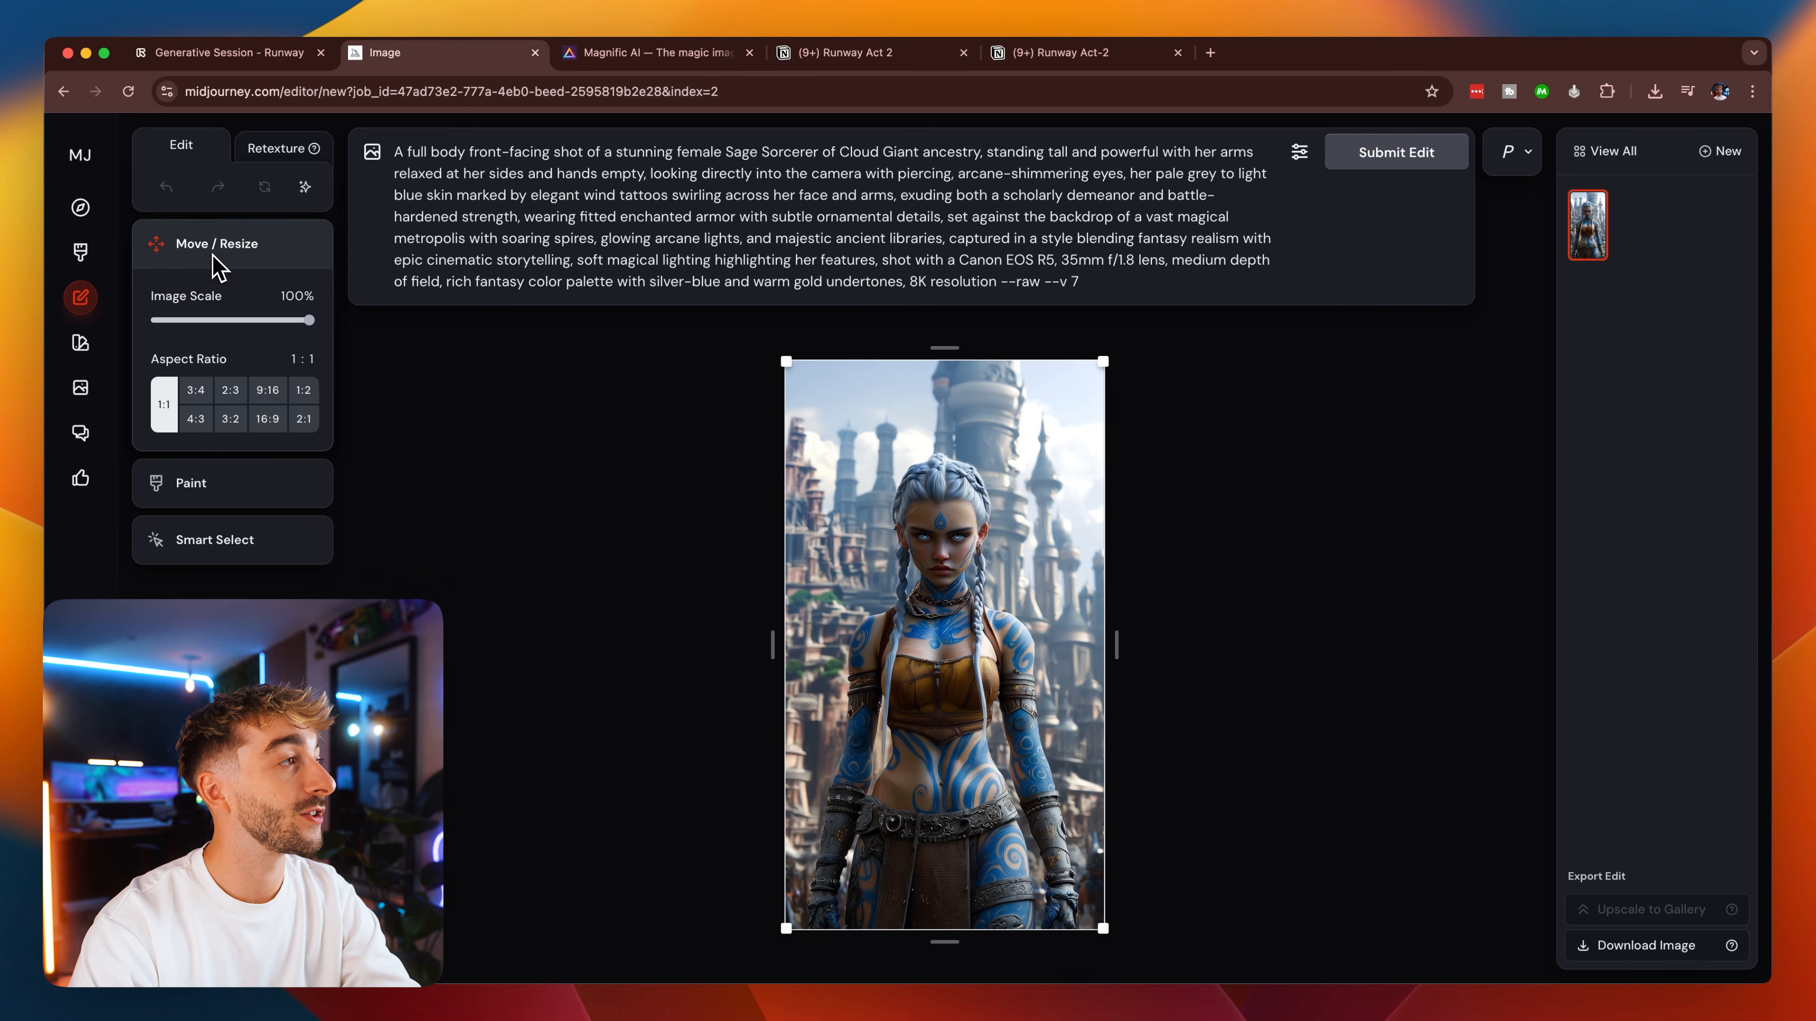
{"action": "left_click", "coordinate": [262, 321]}
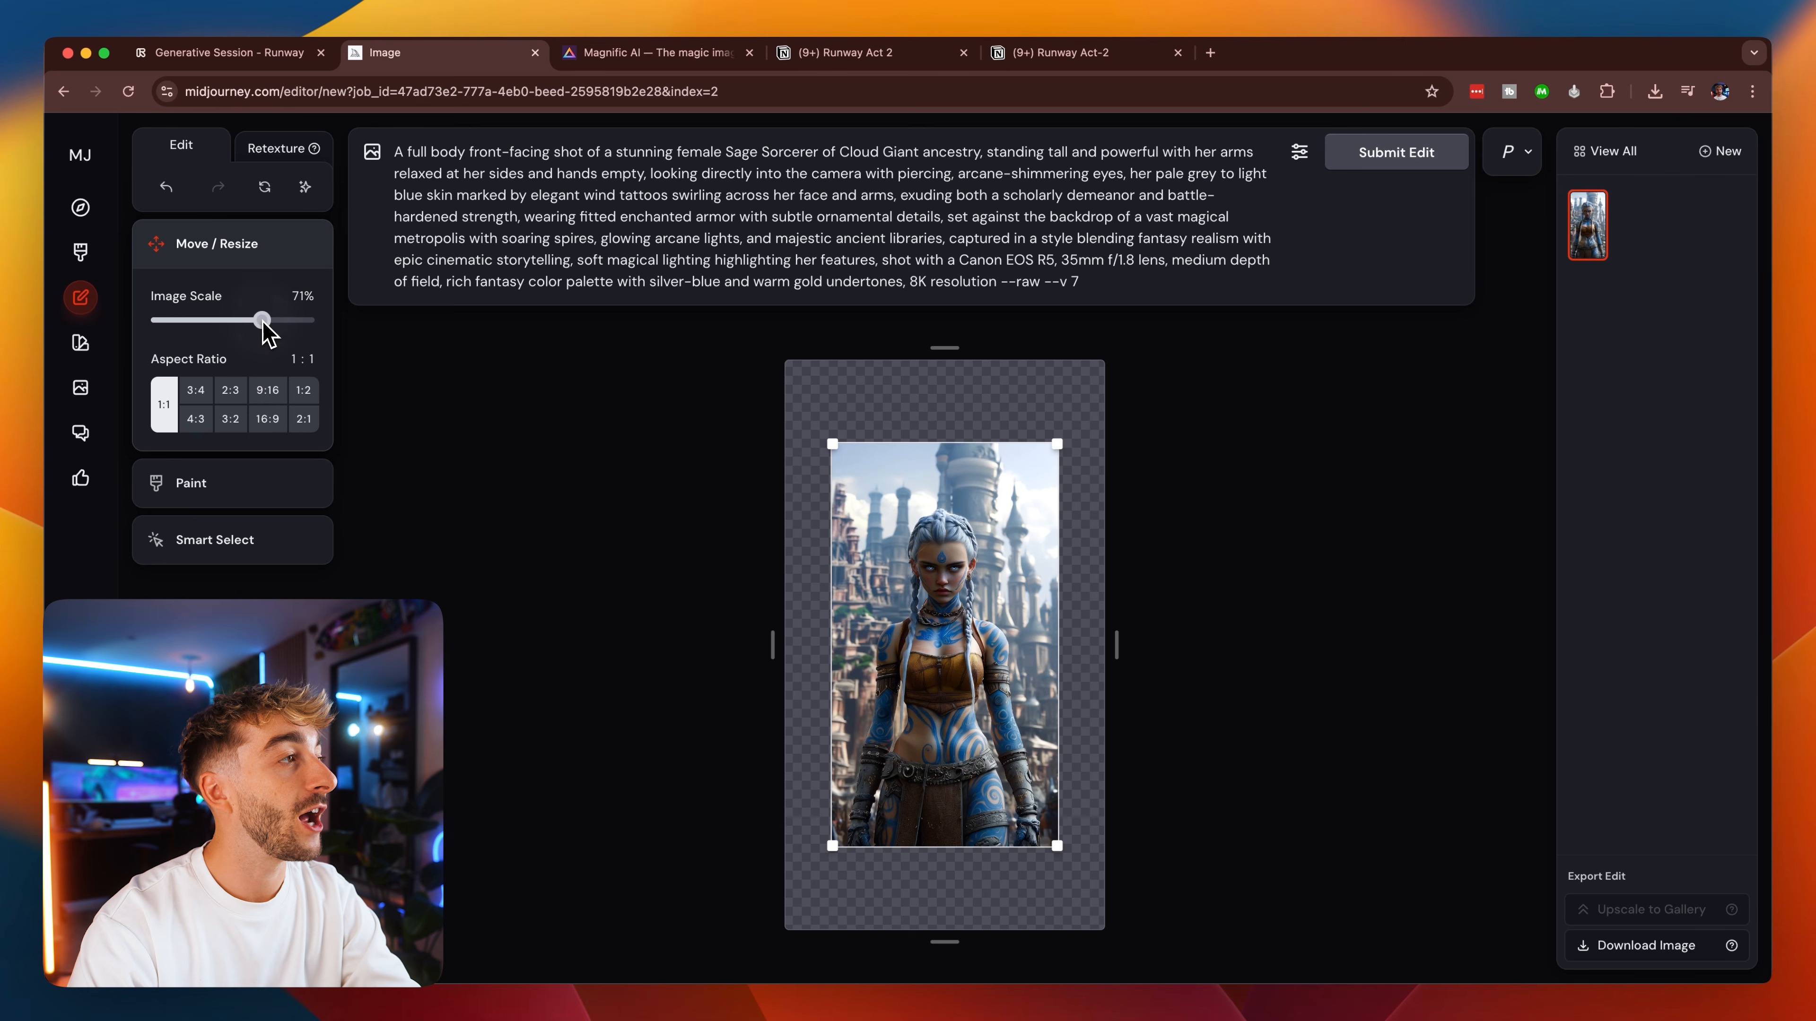
{"action": "left_click_drag", "start_coordinate": [966, 657], "coordinate": [940, 666]}
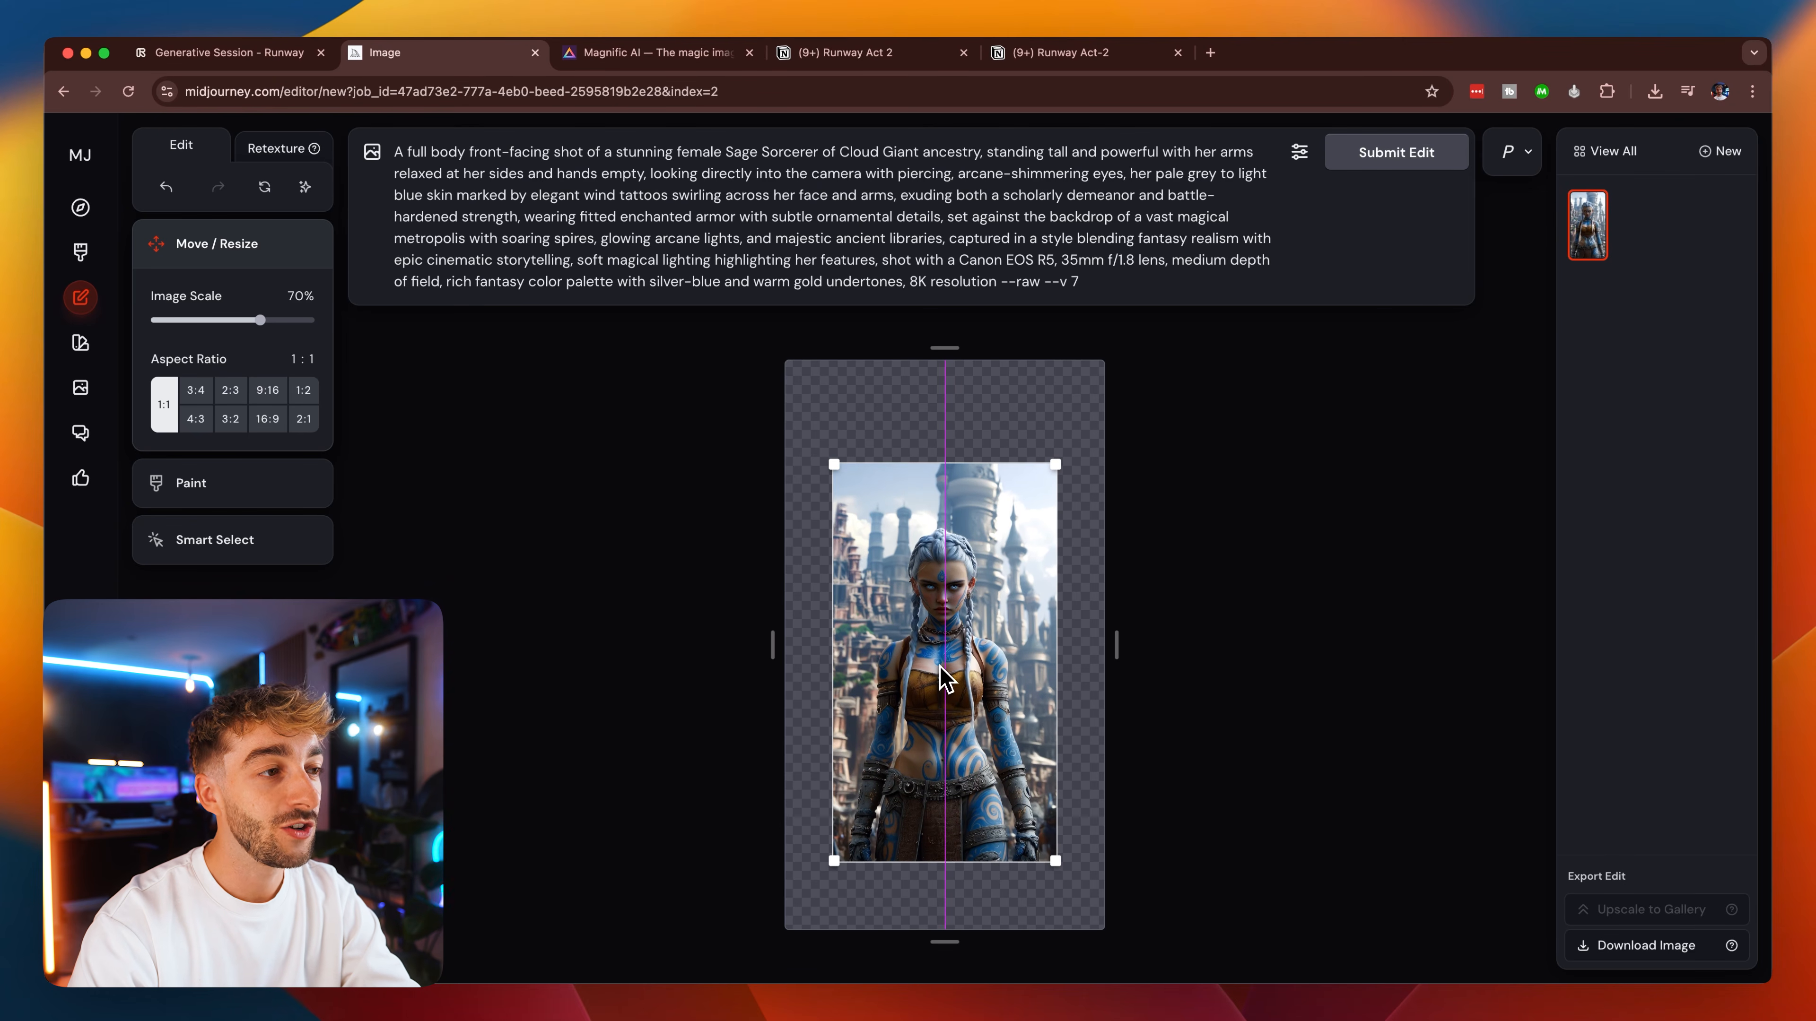
{"action": "left_click", "coordinate": [1395, 153]}
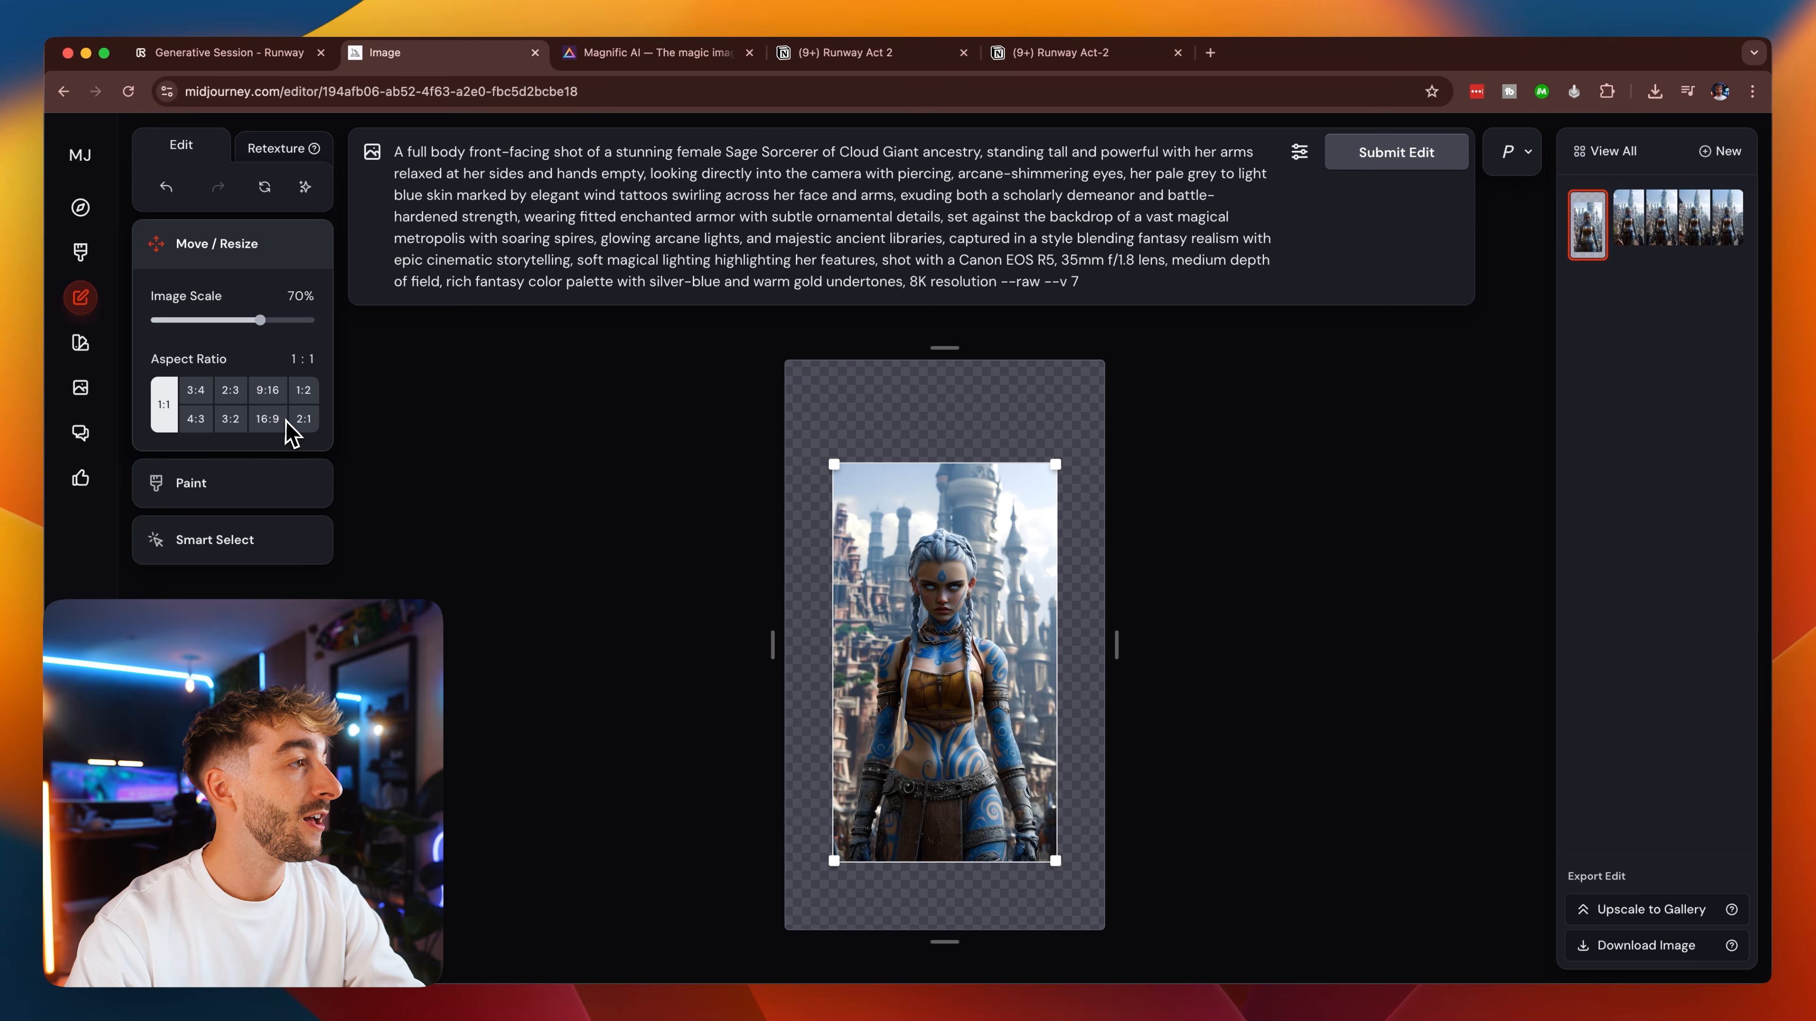
Set the source image's canvas to 16:9, shift the sorcerer slightly down, and submit the edit.
{"action": "left_click", "coordinate": [268, 419]}
{"action": "left_click_drag", "start_coordinate": [988, 661], "coordinate": [986, 690]}
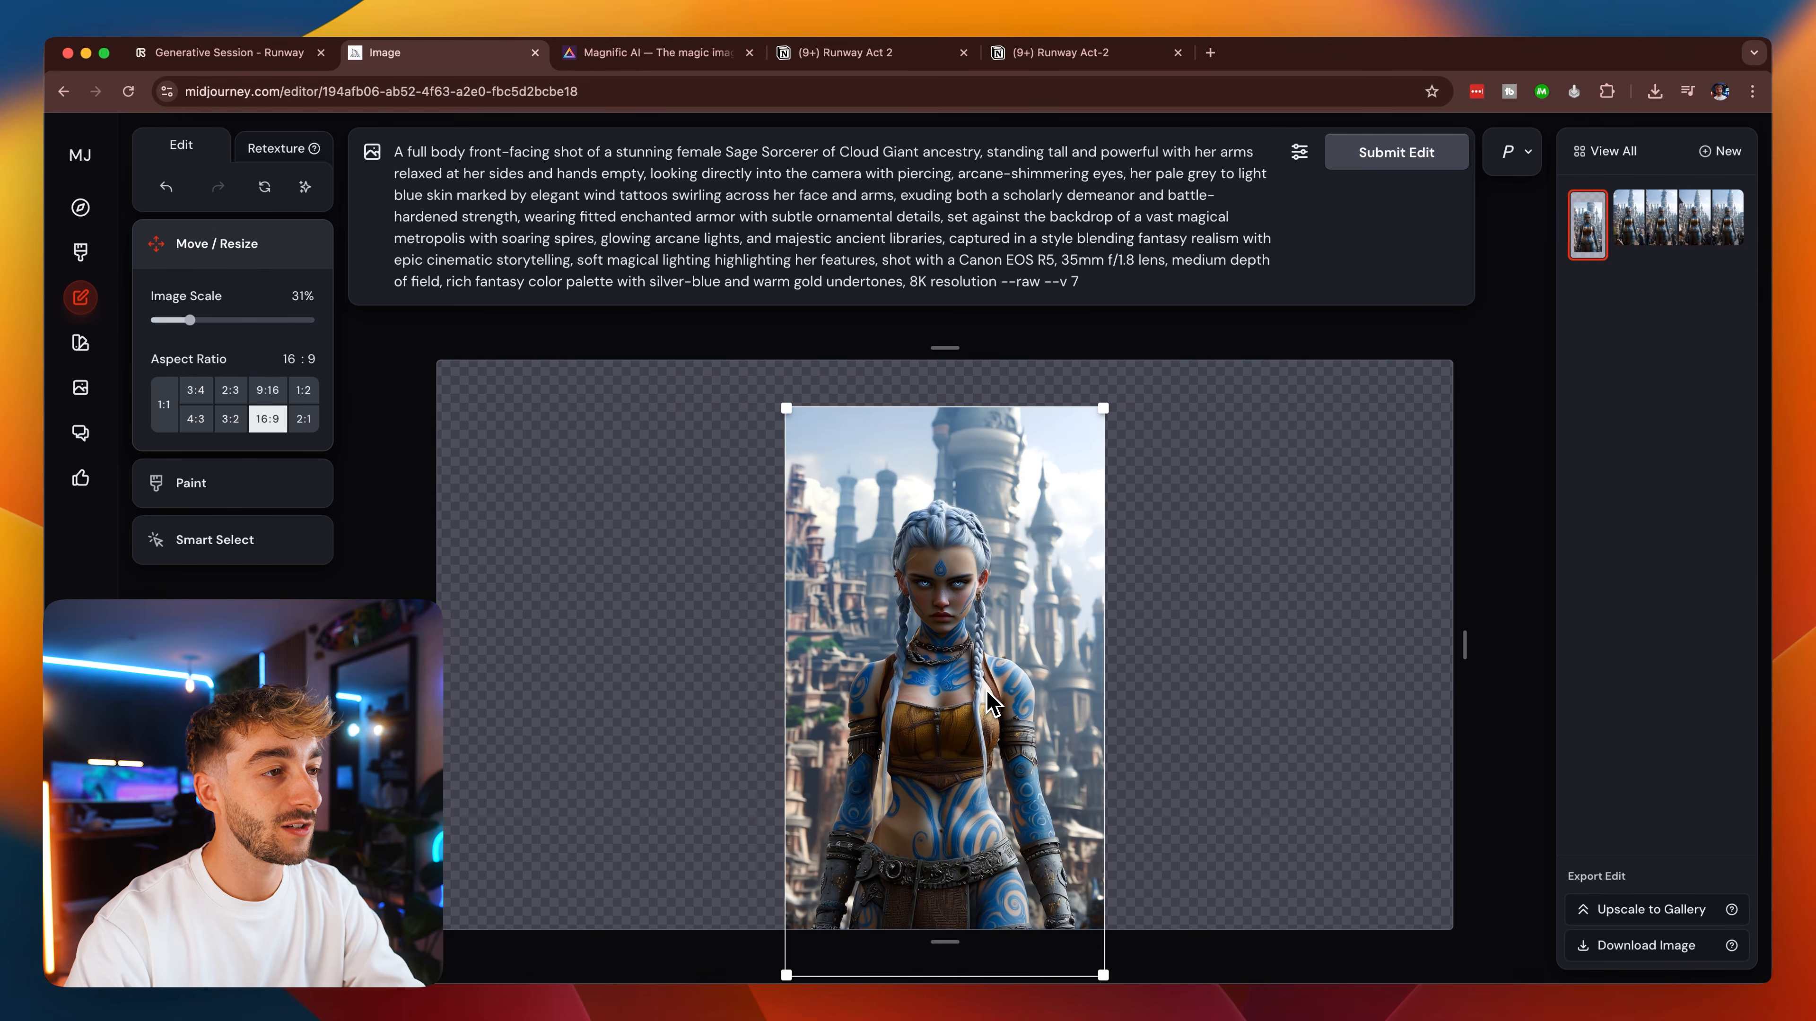
{"action": "left_click", "coordinate": [1398, 163]}
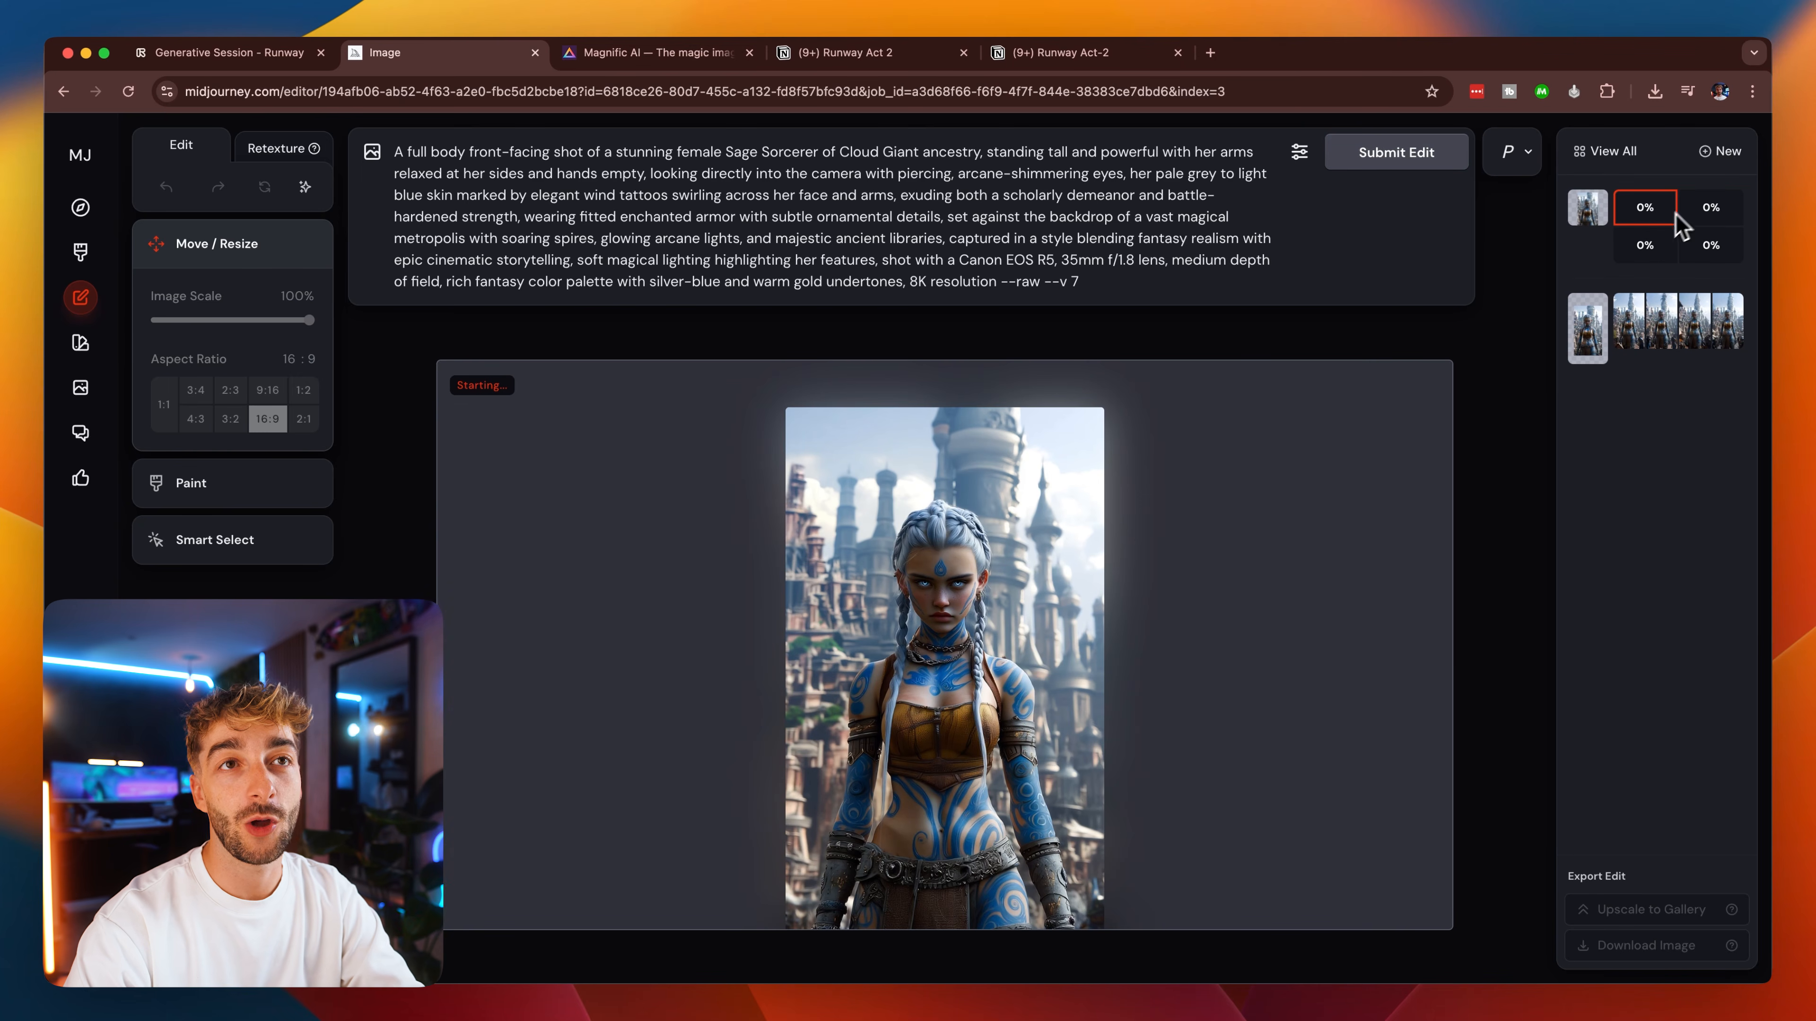
Compare the first result of the vertical expansion with its scaled-down source image.
{"action": "left_click", "coordinate": [1633, 325]}
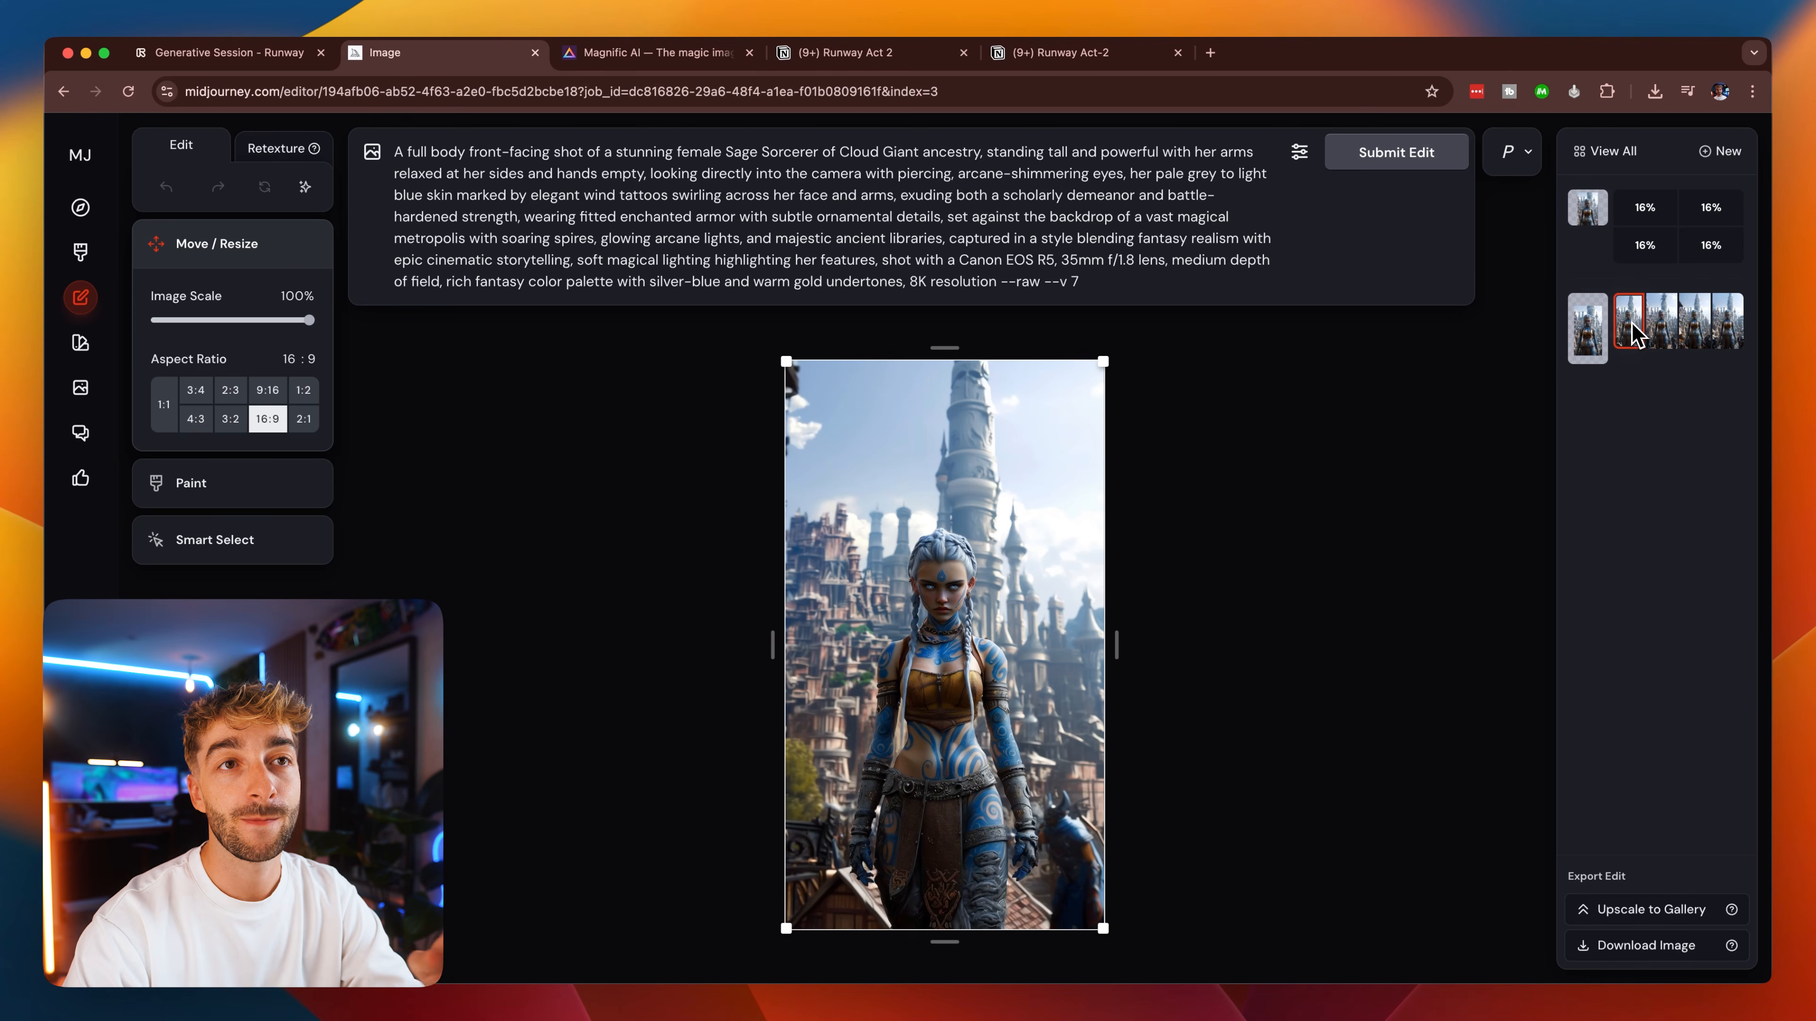
{"action": "left_click", "coordinate": [1583, 337]}
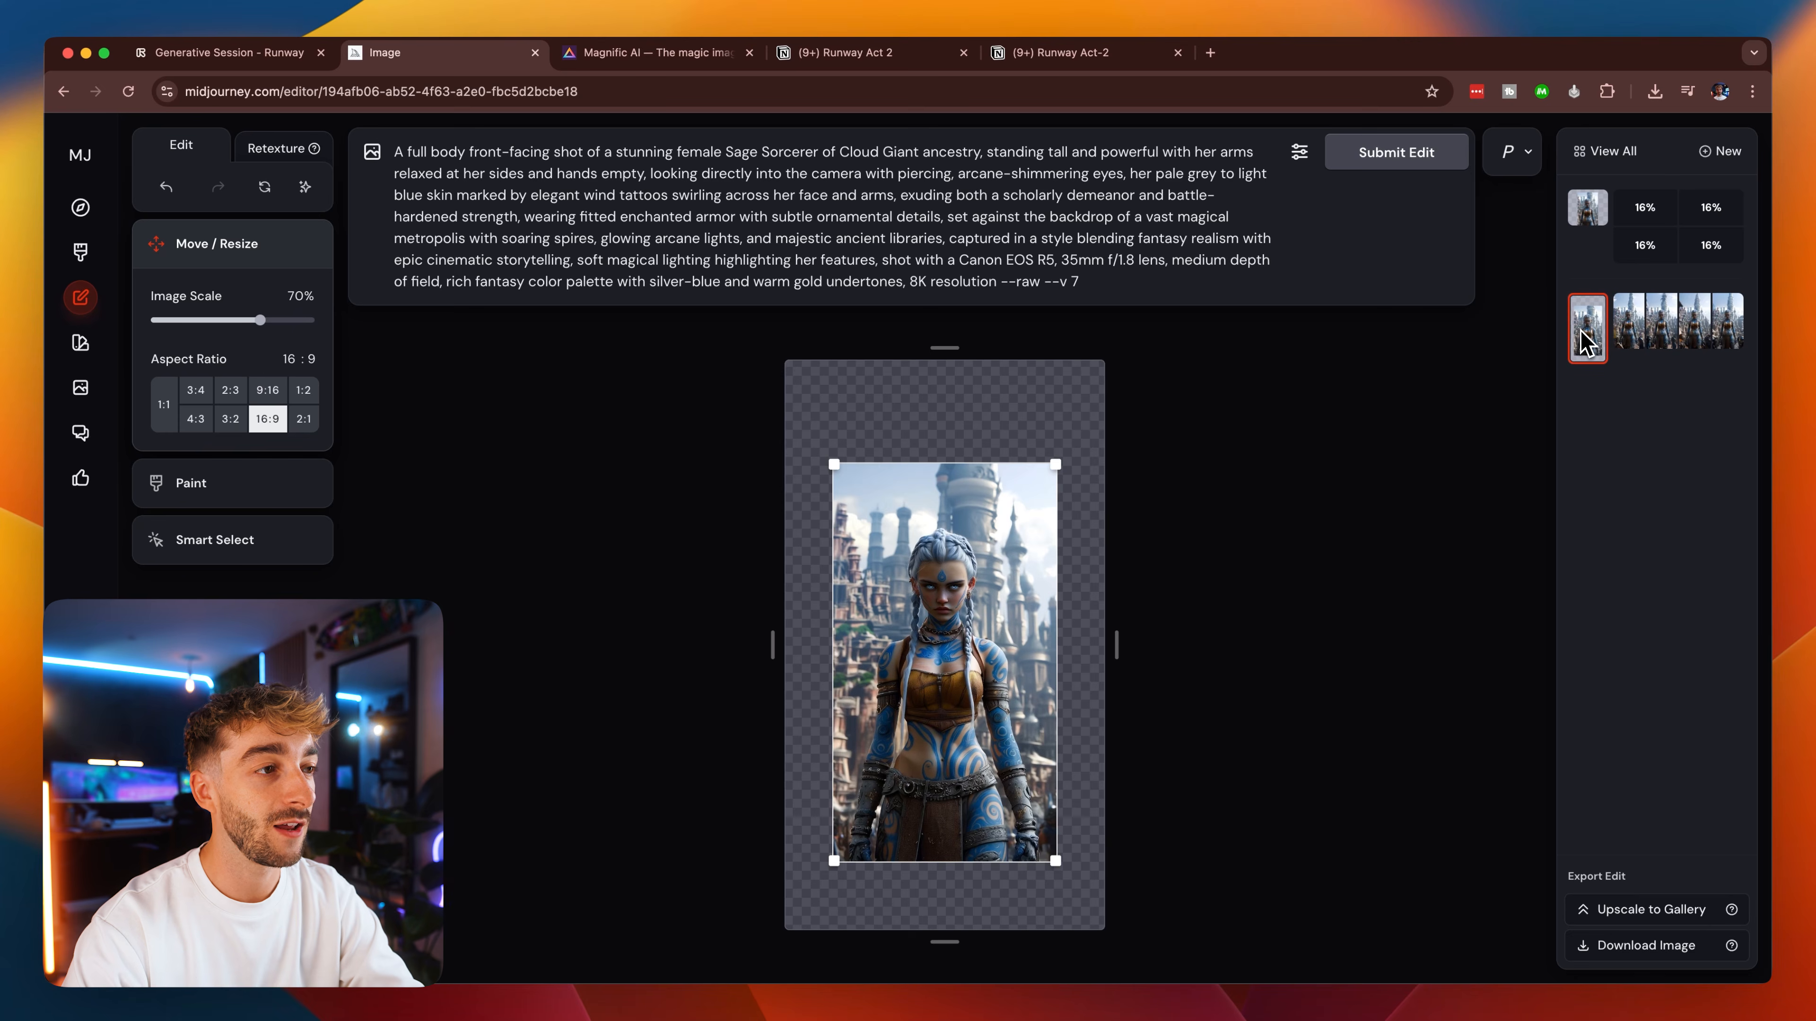
{"action": "left_click", "coordinate": [1626, 342]}
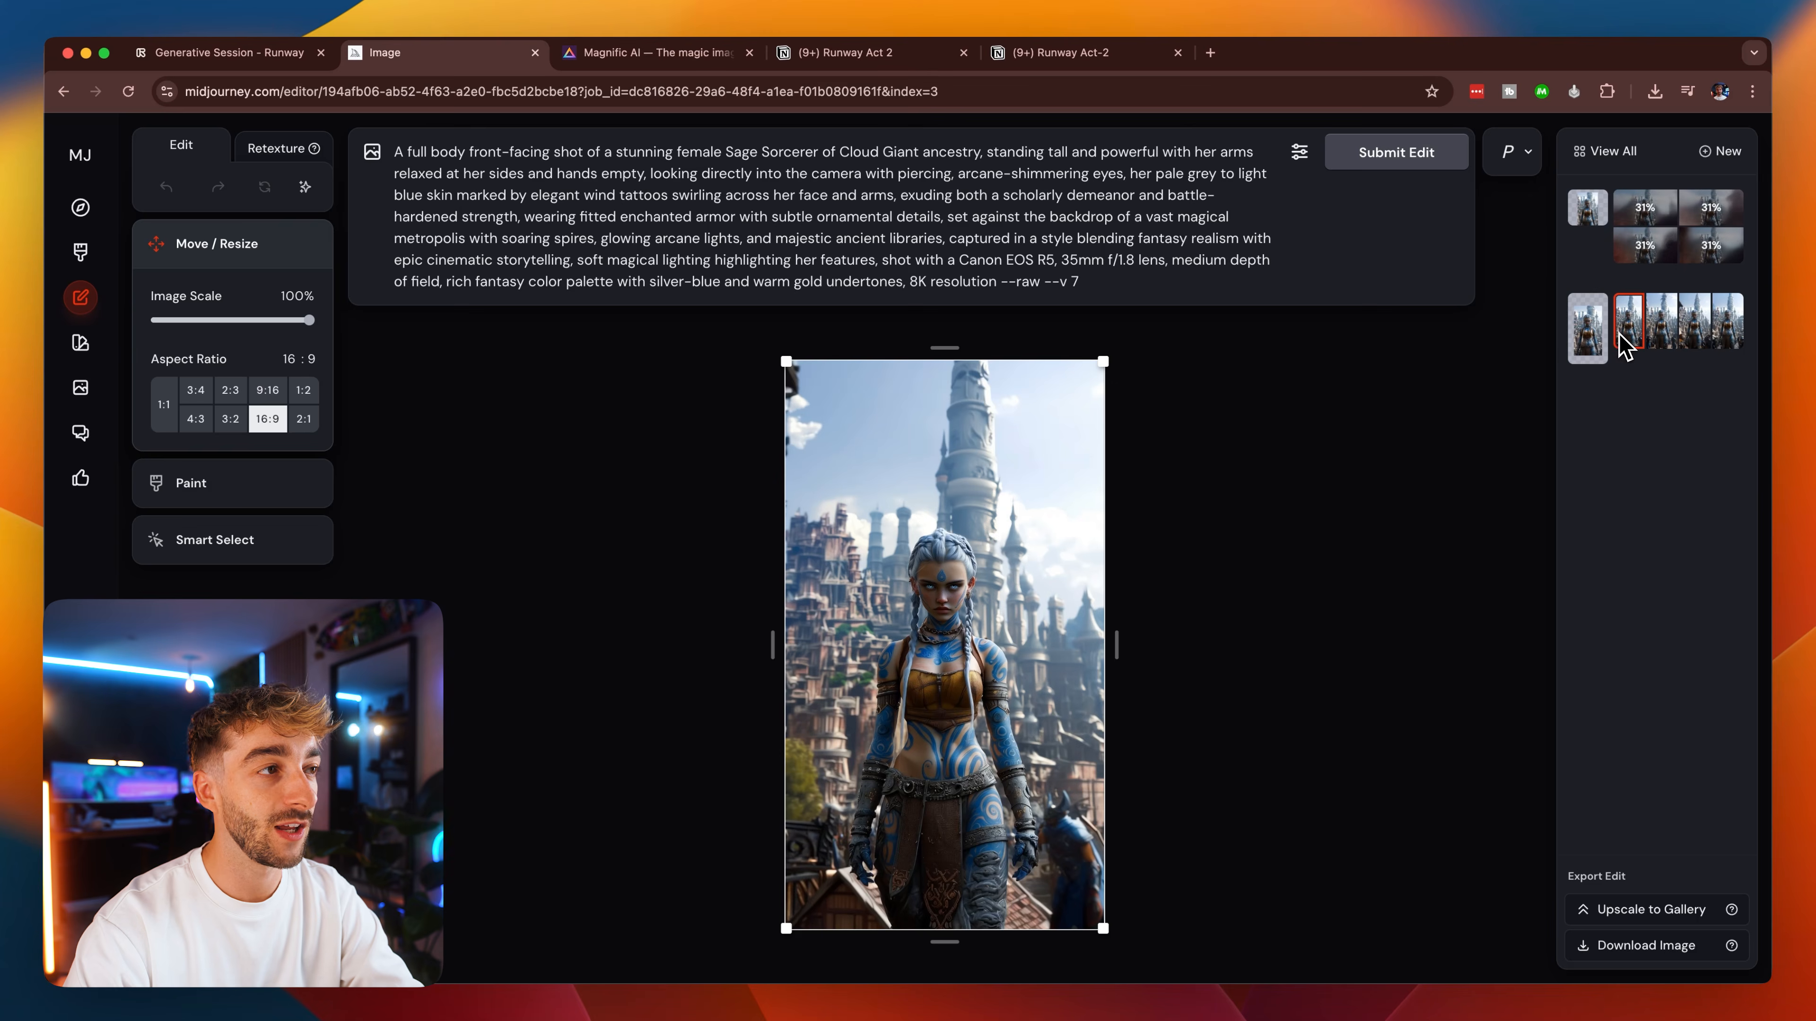
Compare the four vertical expansion results of the sorcerer with each other and with the scaled-down source image.
{"action": "left_click", "coordinate": [1660, 333]}
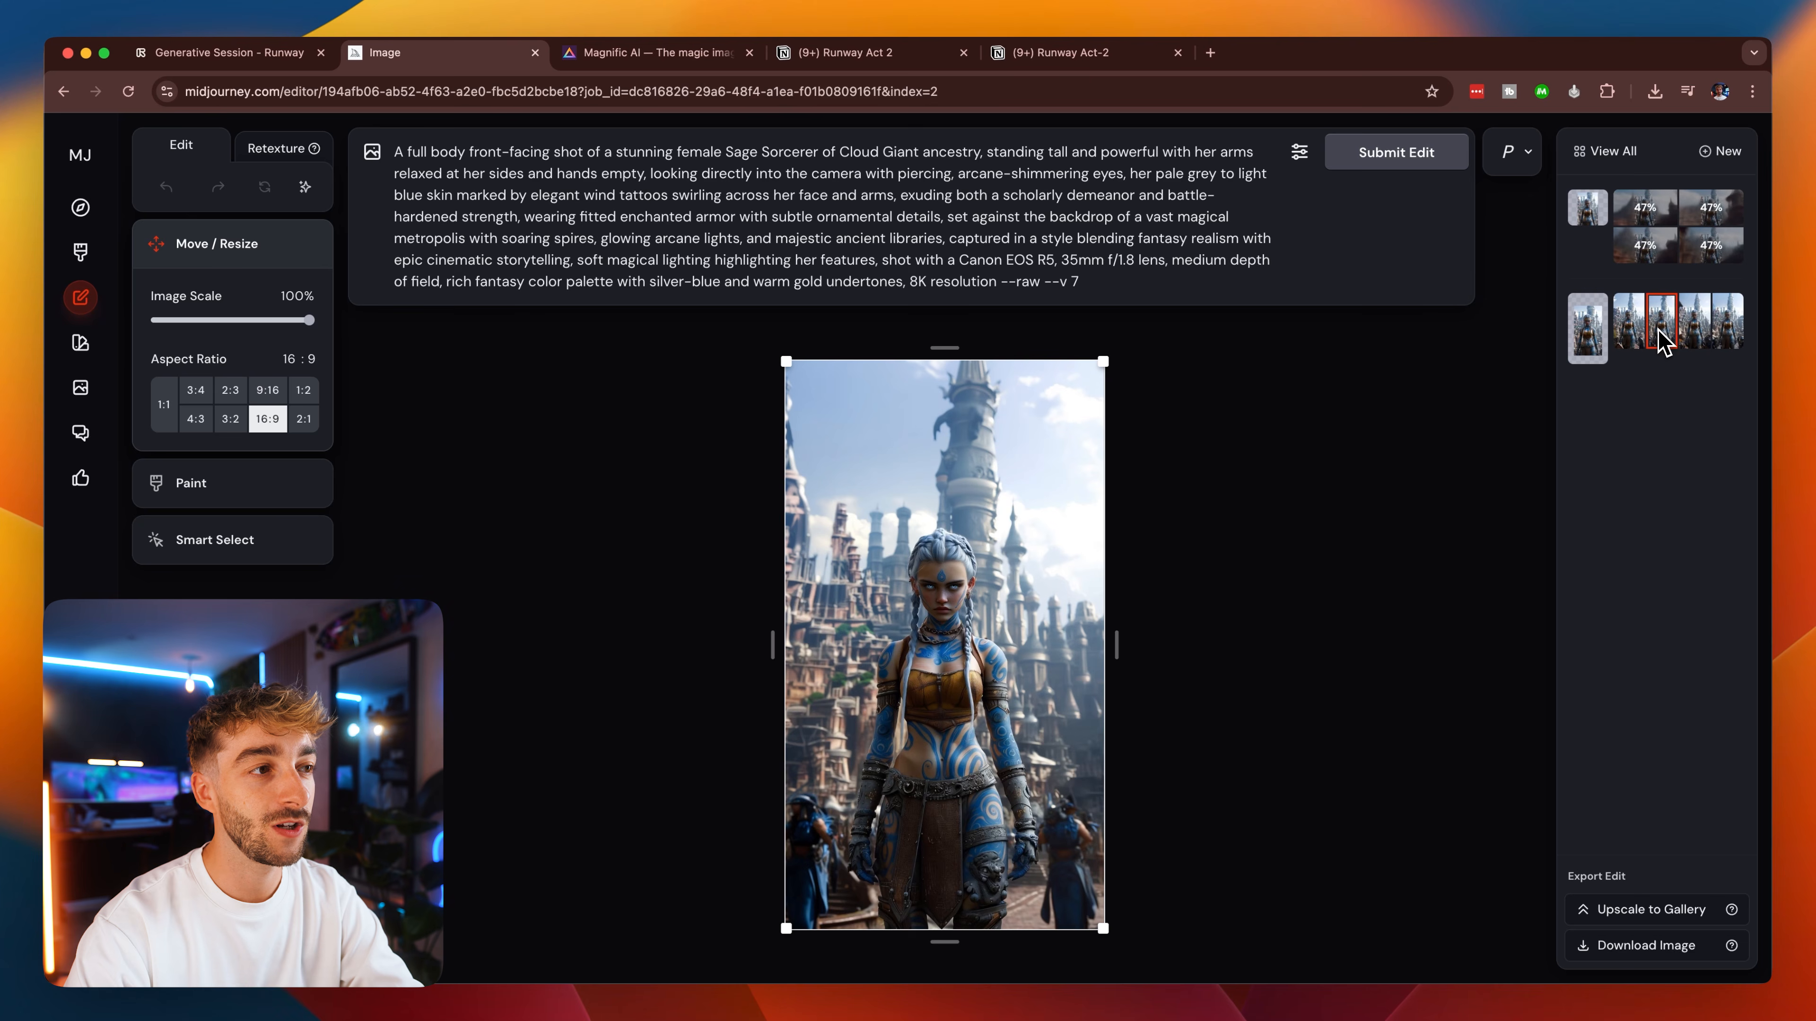
{"action": "left_click", "coordinate": [1696, 336]}
{"action": "left_click", "coordinate": [1729, 338]}
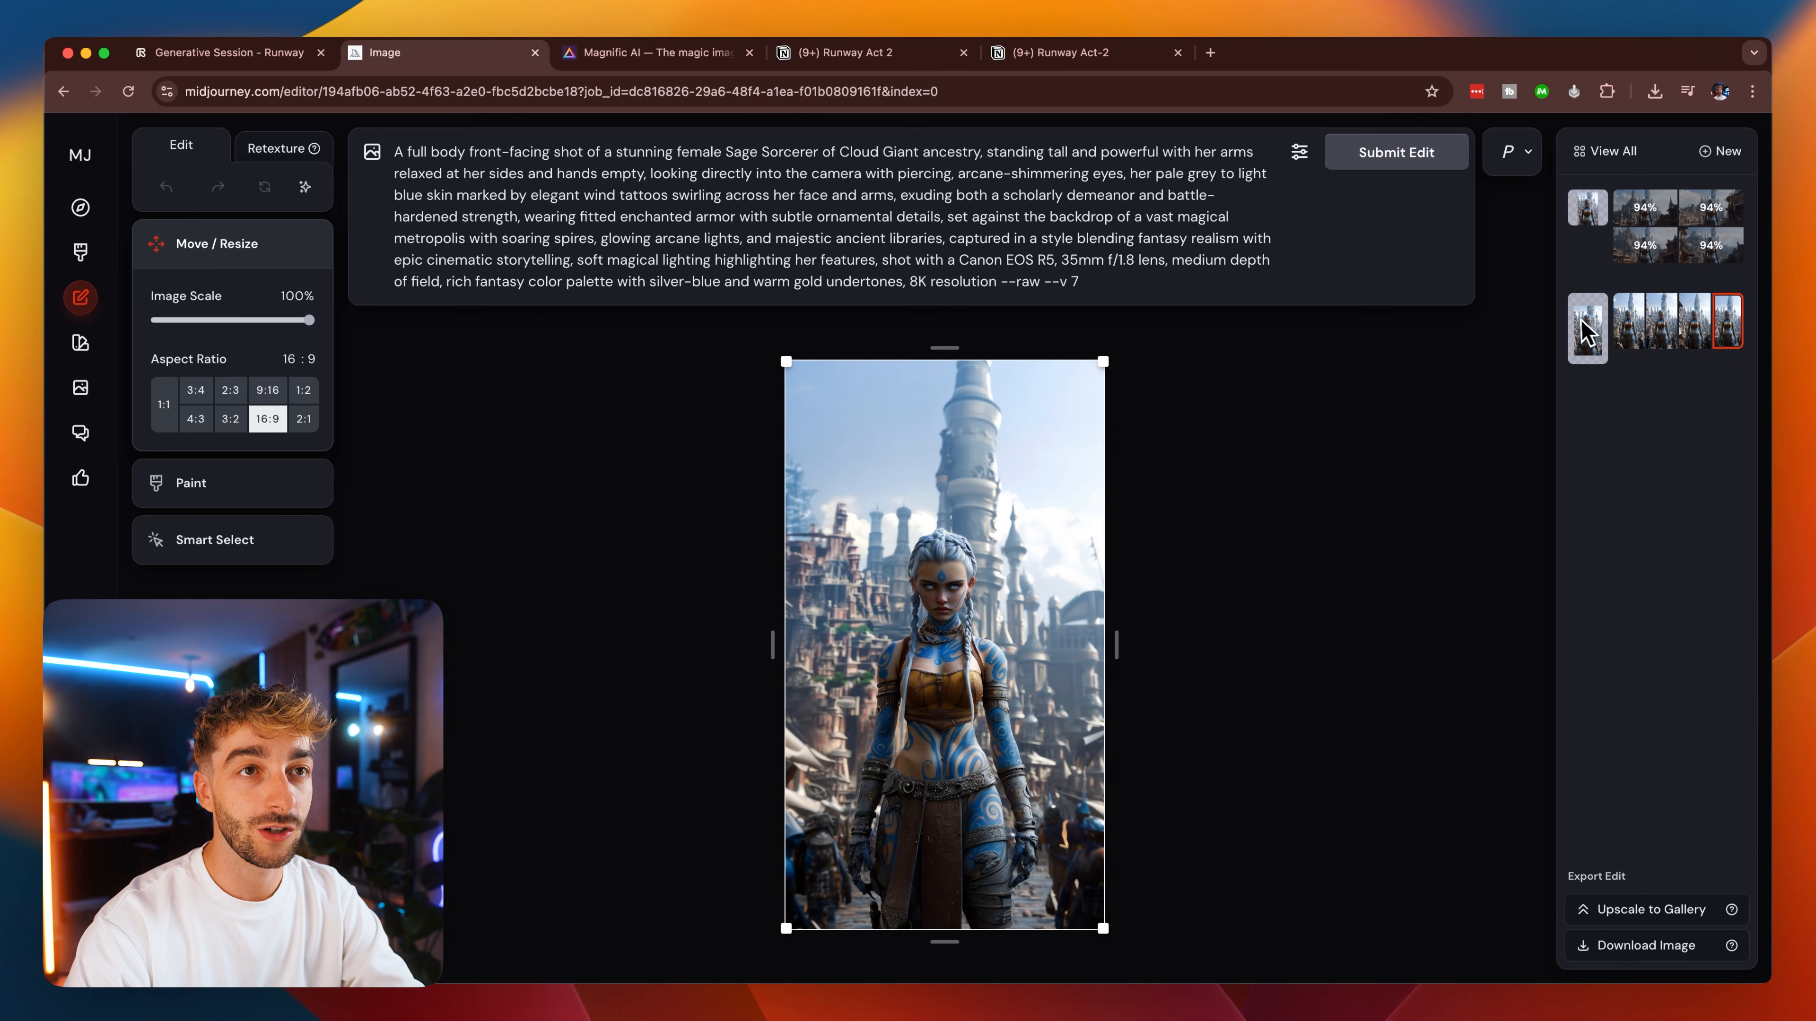
{"action": "left_click", "coordinate": [1585, 331]}
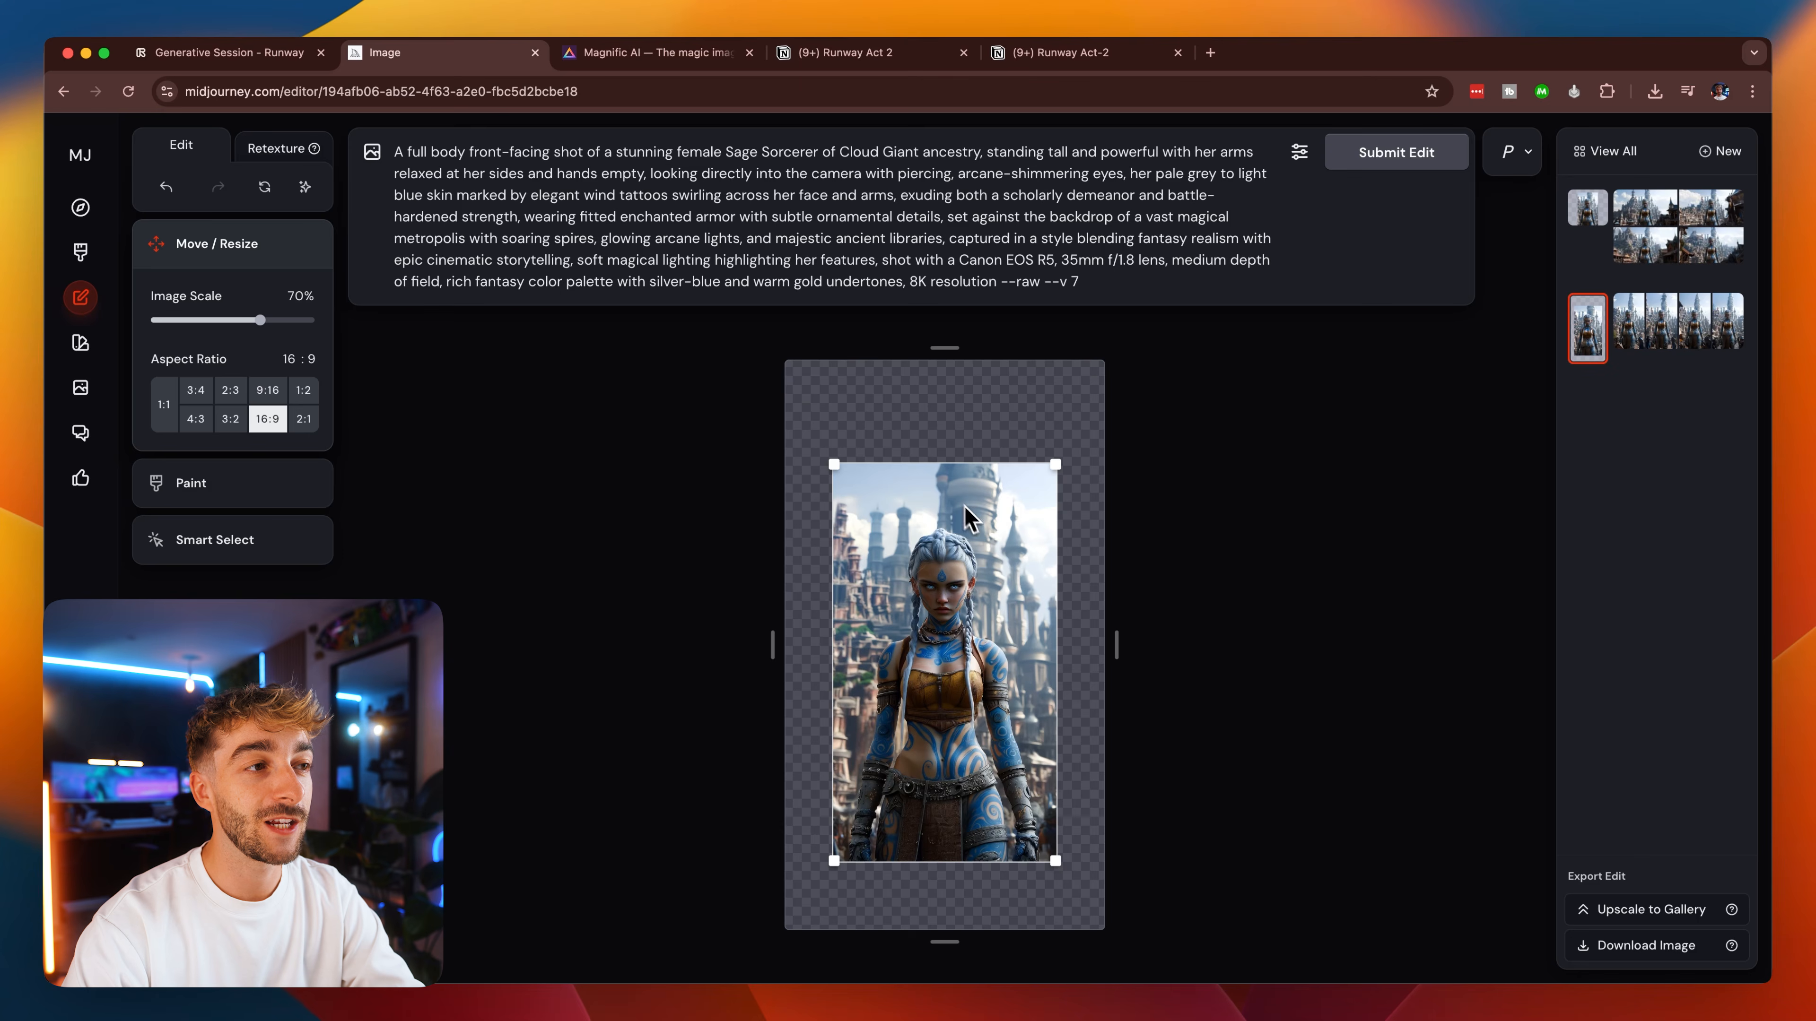
{"action": "left_click", "coordinate": [1639, 329]}
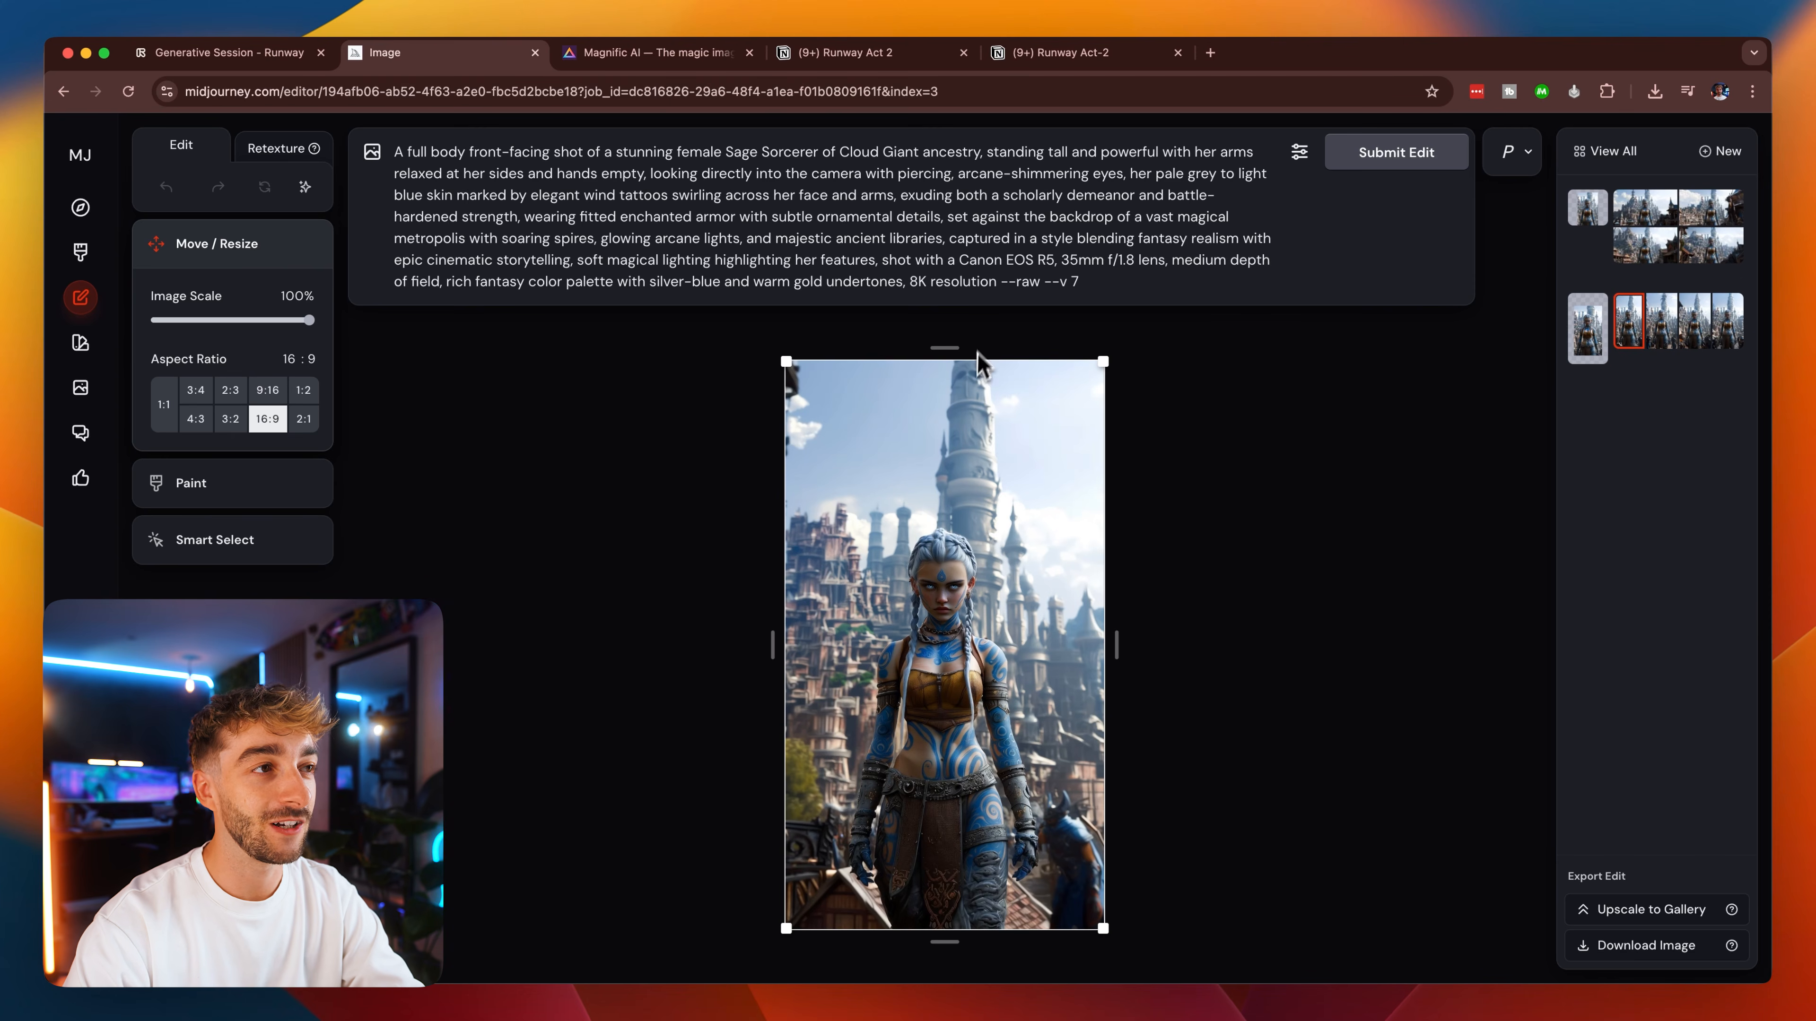
{"action": "left_click", "coordinate": [1666, 327]}
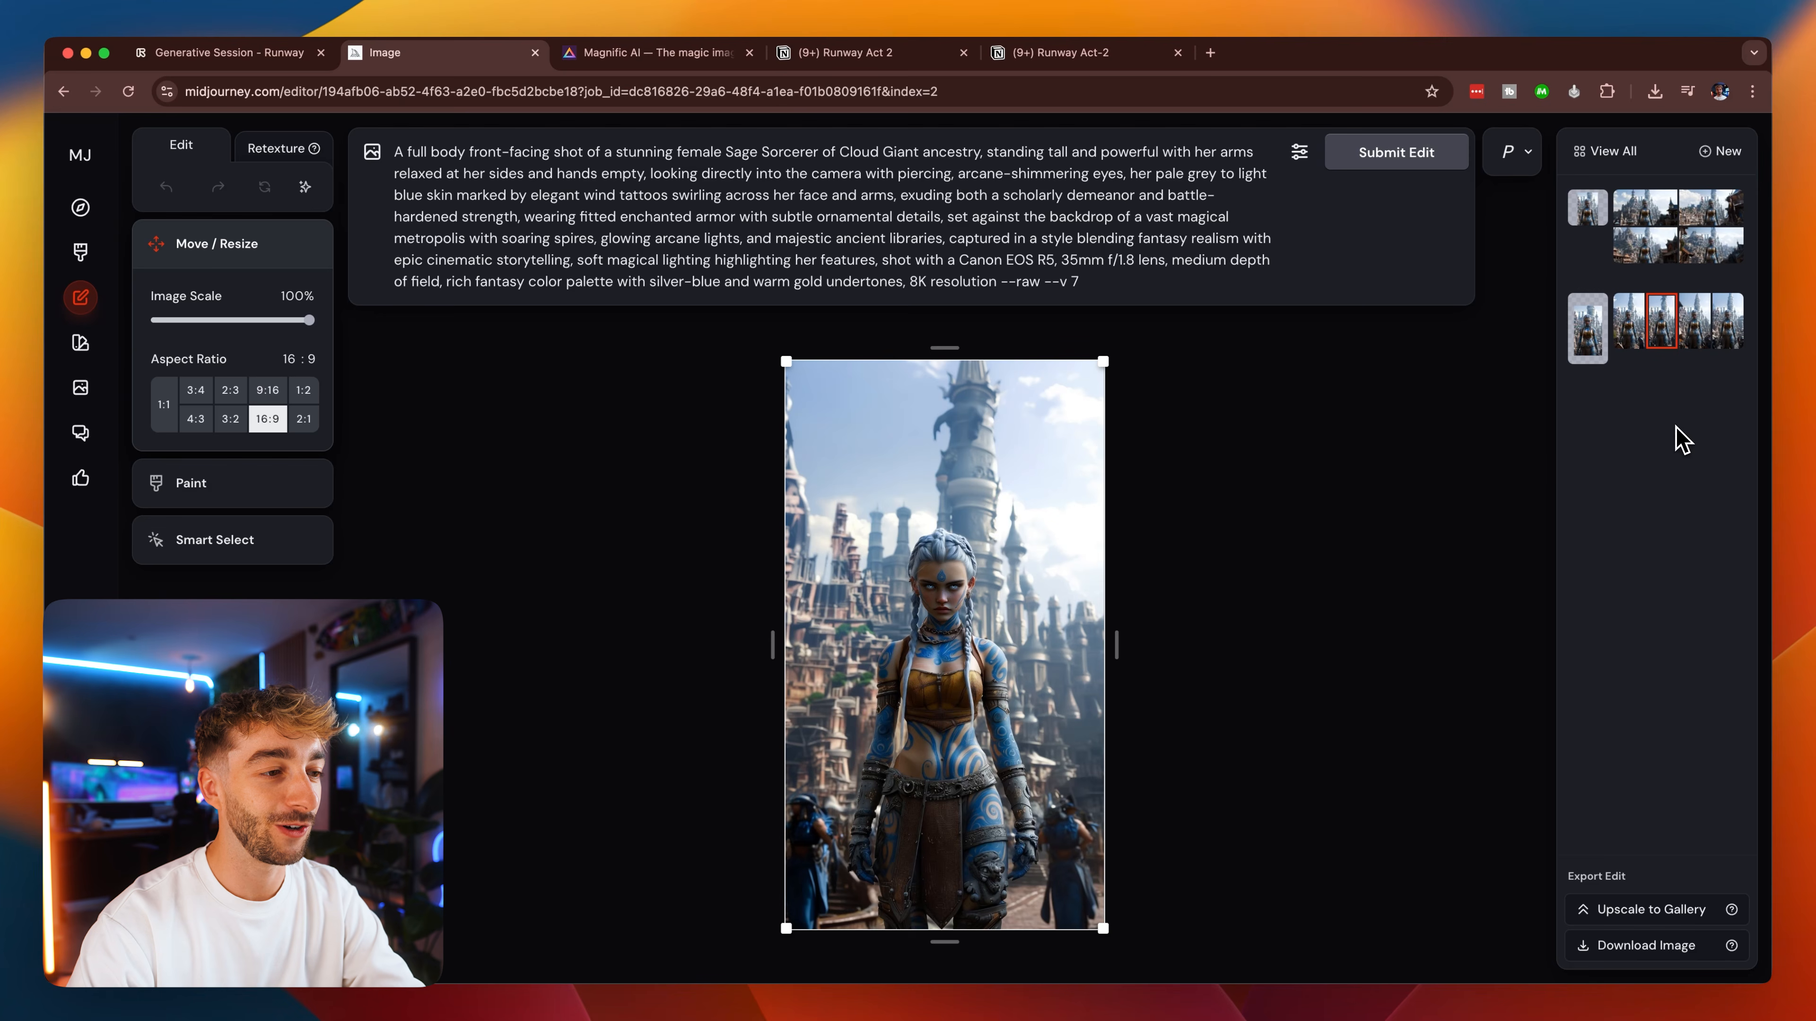
{"action": "left_click", "coordinate": [1691, 337]}
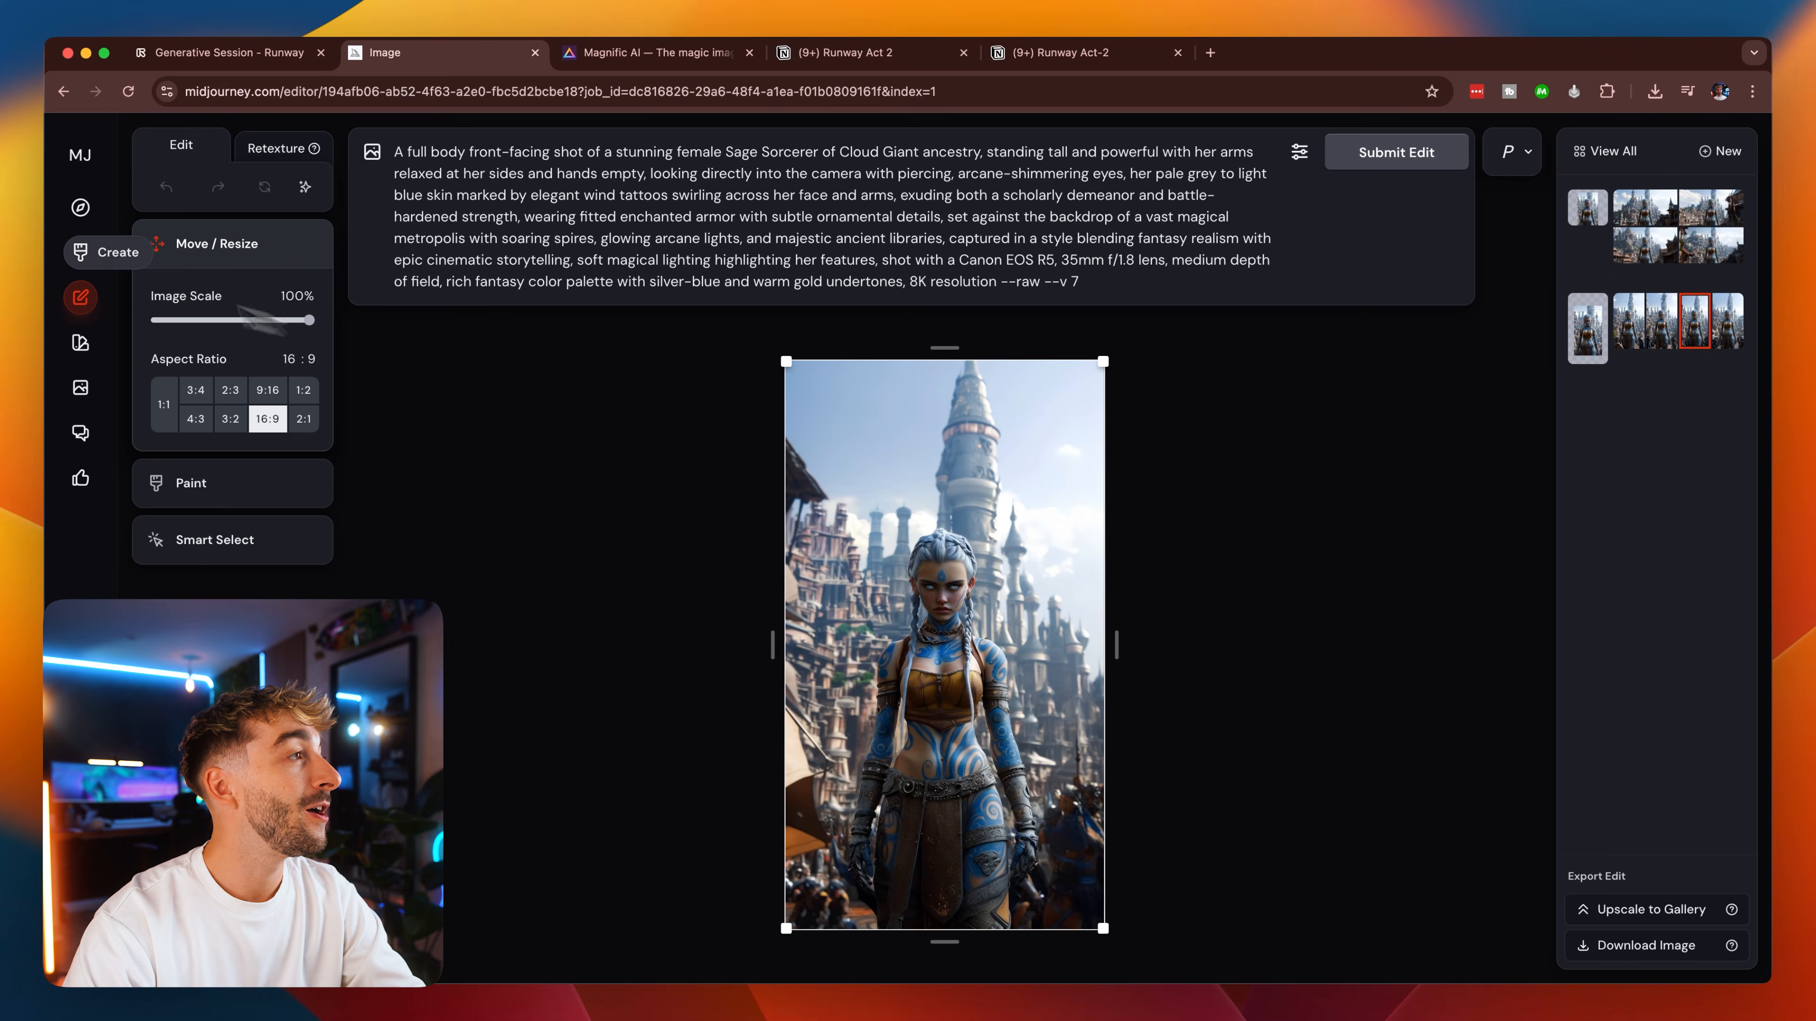
Return to the image creation page and look through the earlier full-body character generations.
{"action": "left_click", "coordinate": [80, 255]}
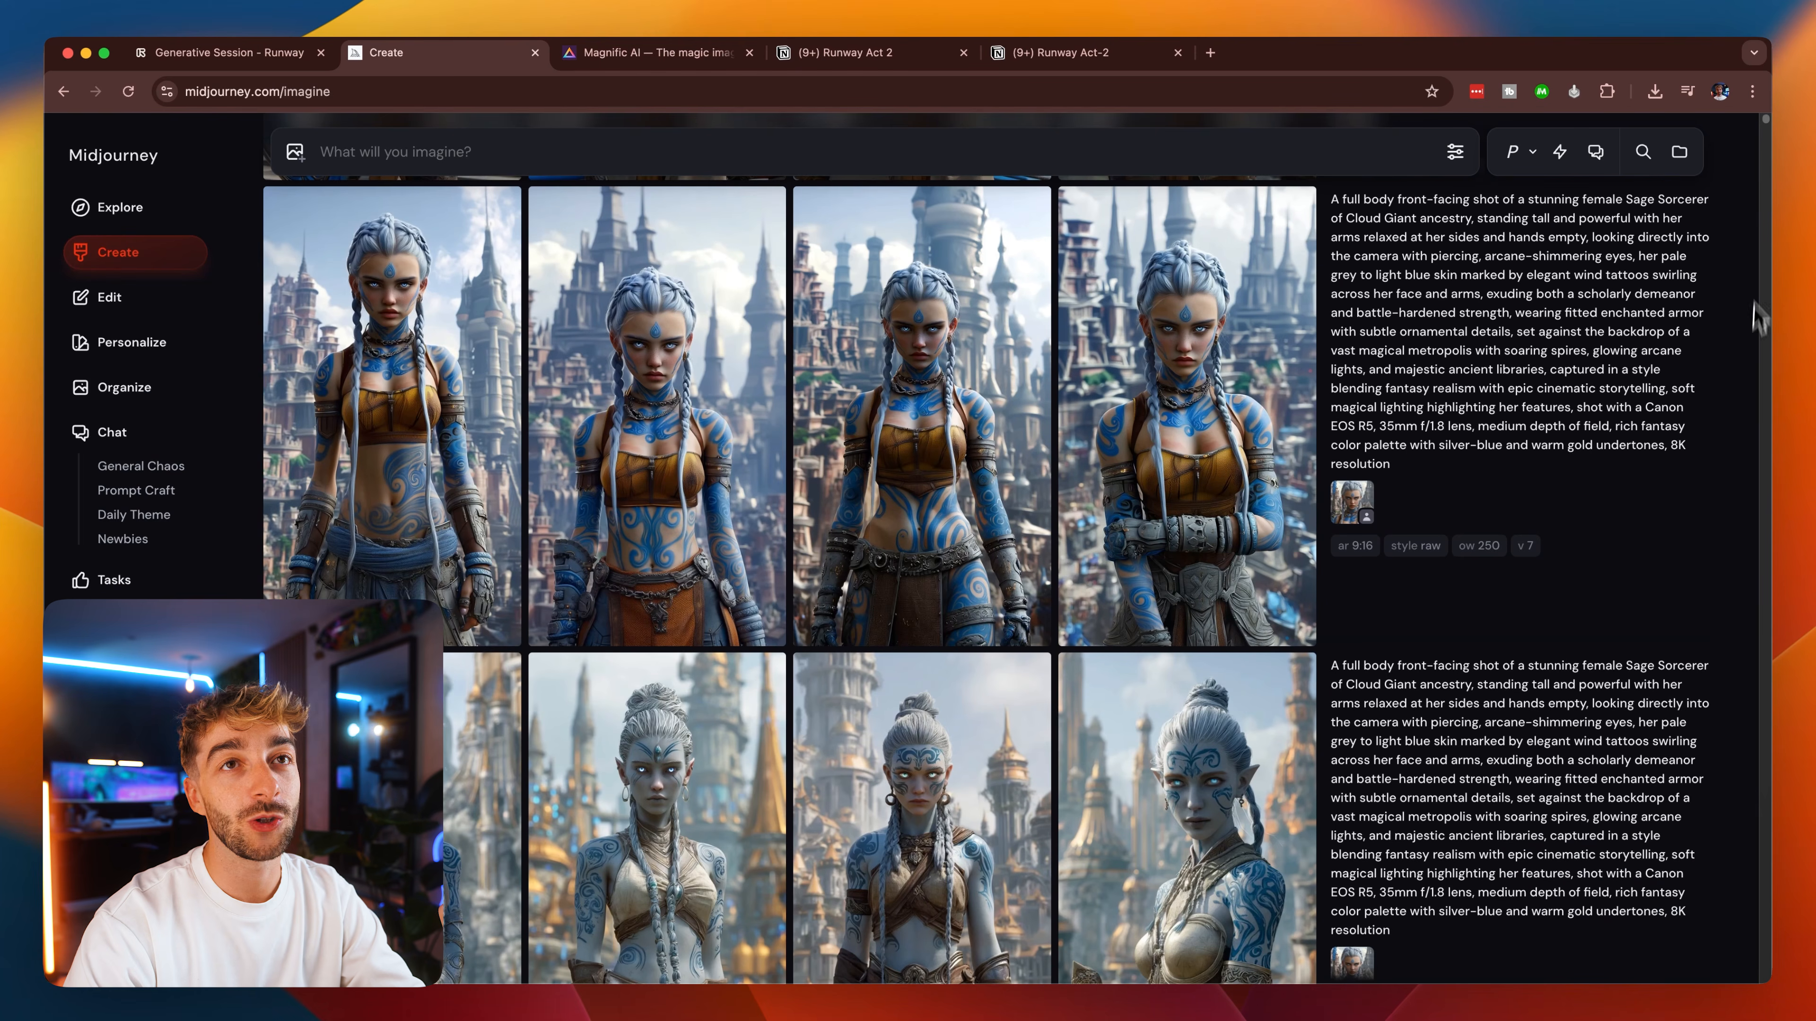
{"action": "scroll", "coordinate": [1065, 712], "scroll_direction": "down", "scroll_amount": 20}
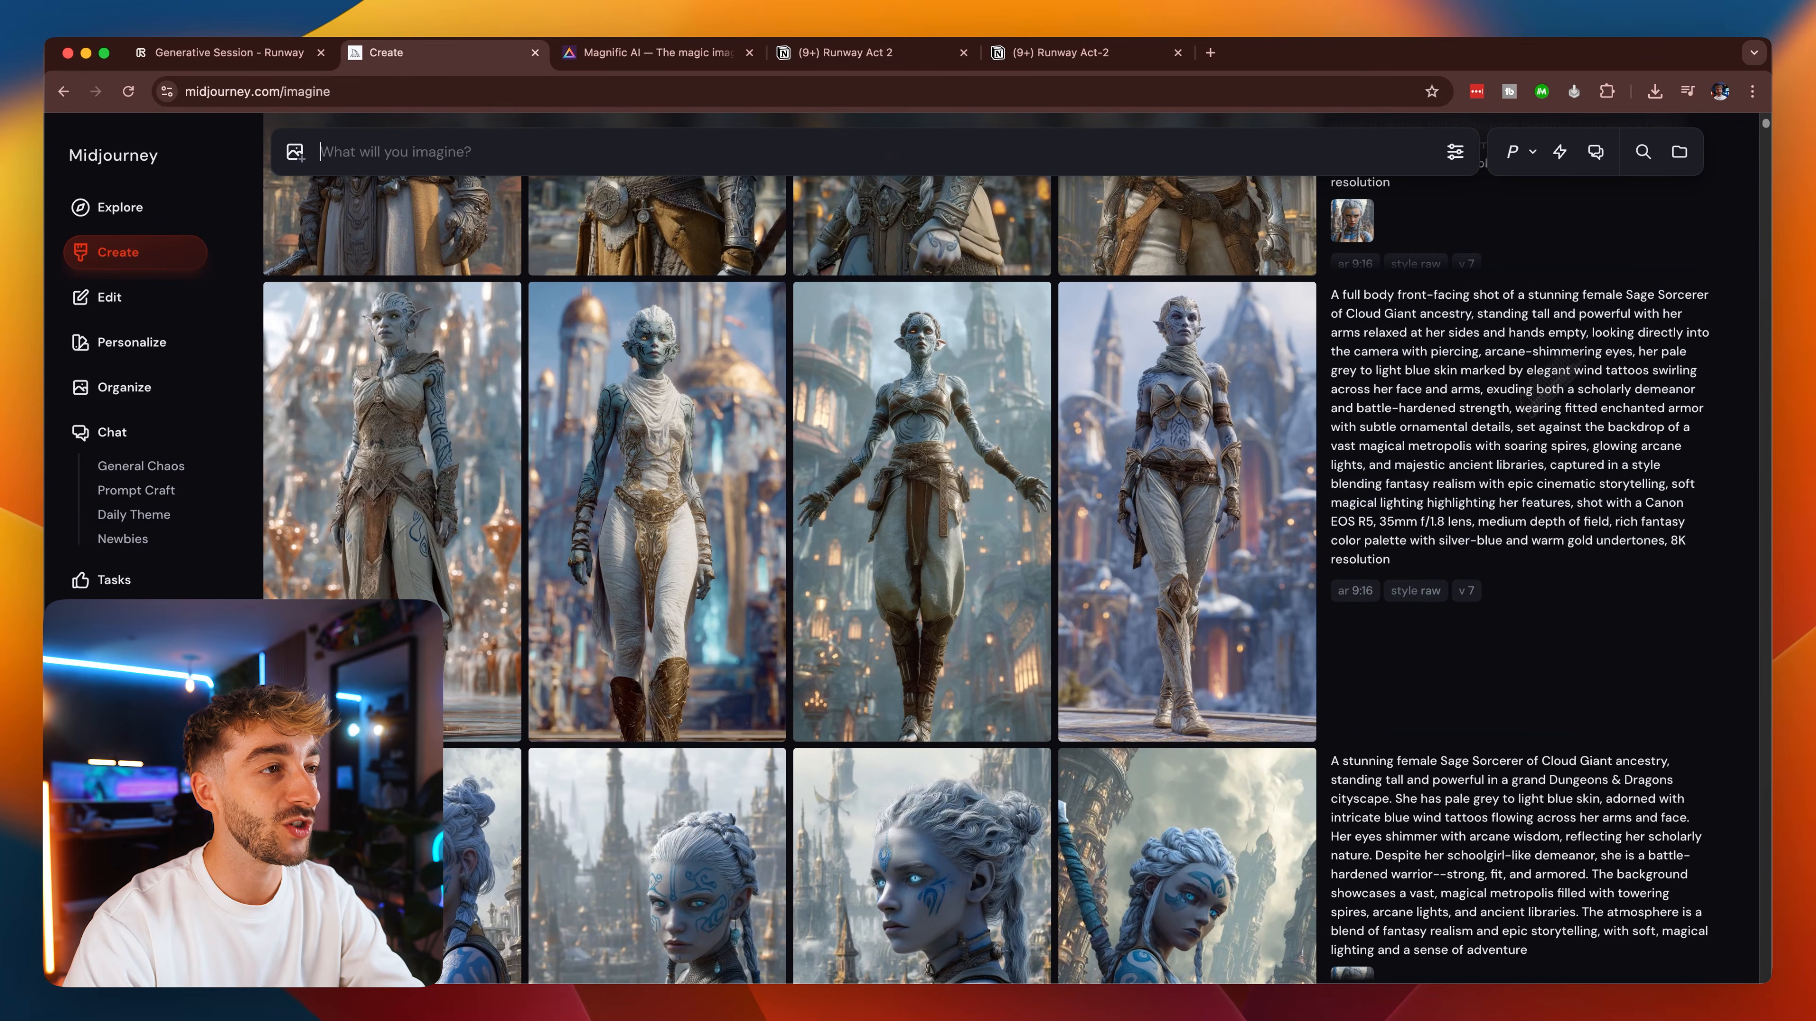
{"action": "scroll", "coordinate": [1430, 686], "scroll_direction": "up", "scroll_amount": 3}
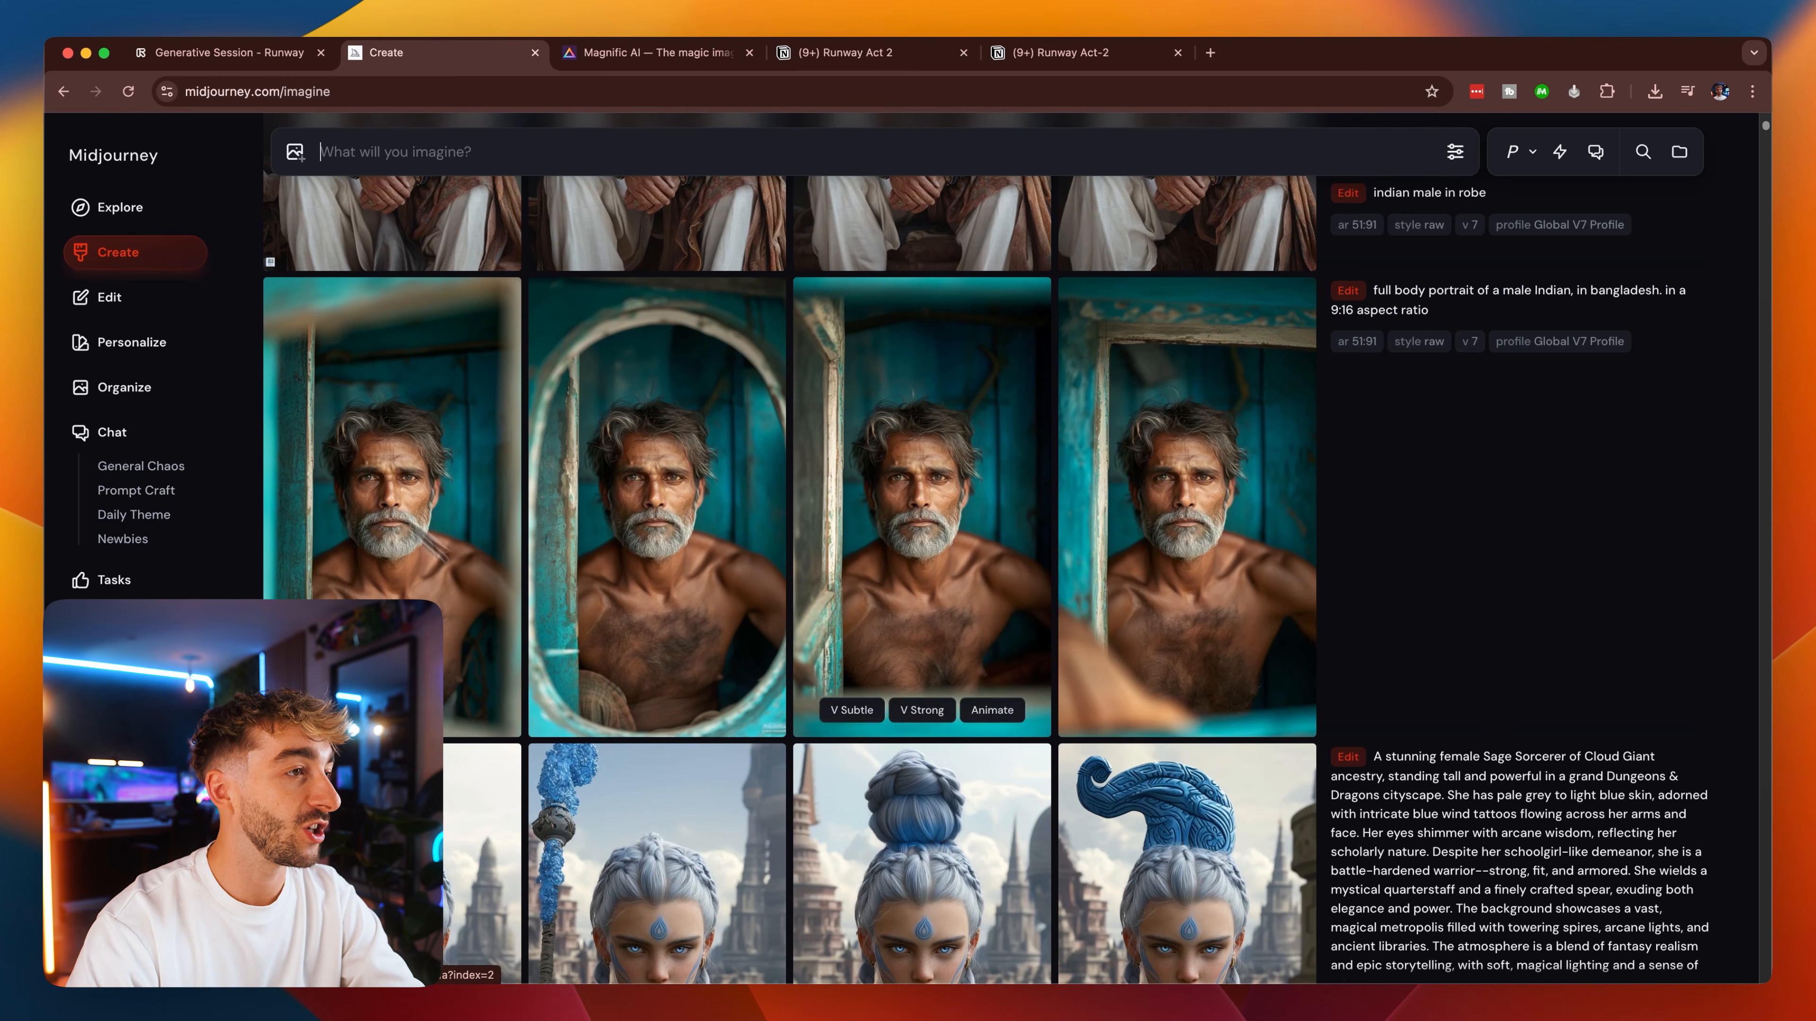
Try scaling down the third portrait of the male Indian set in the editor, and close it without submitting.
{"action": "left_click", "coordinate": [951, 560]}
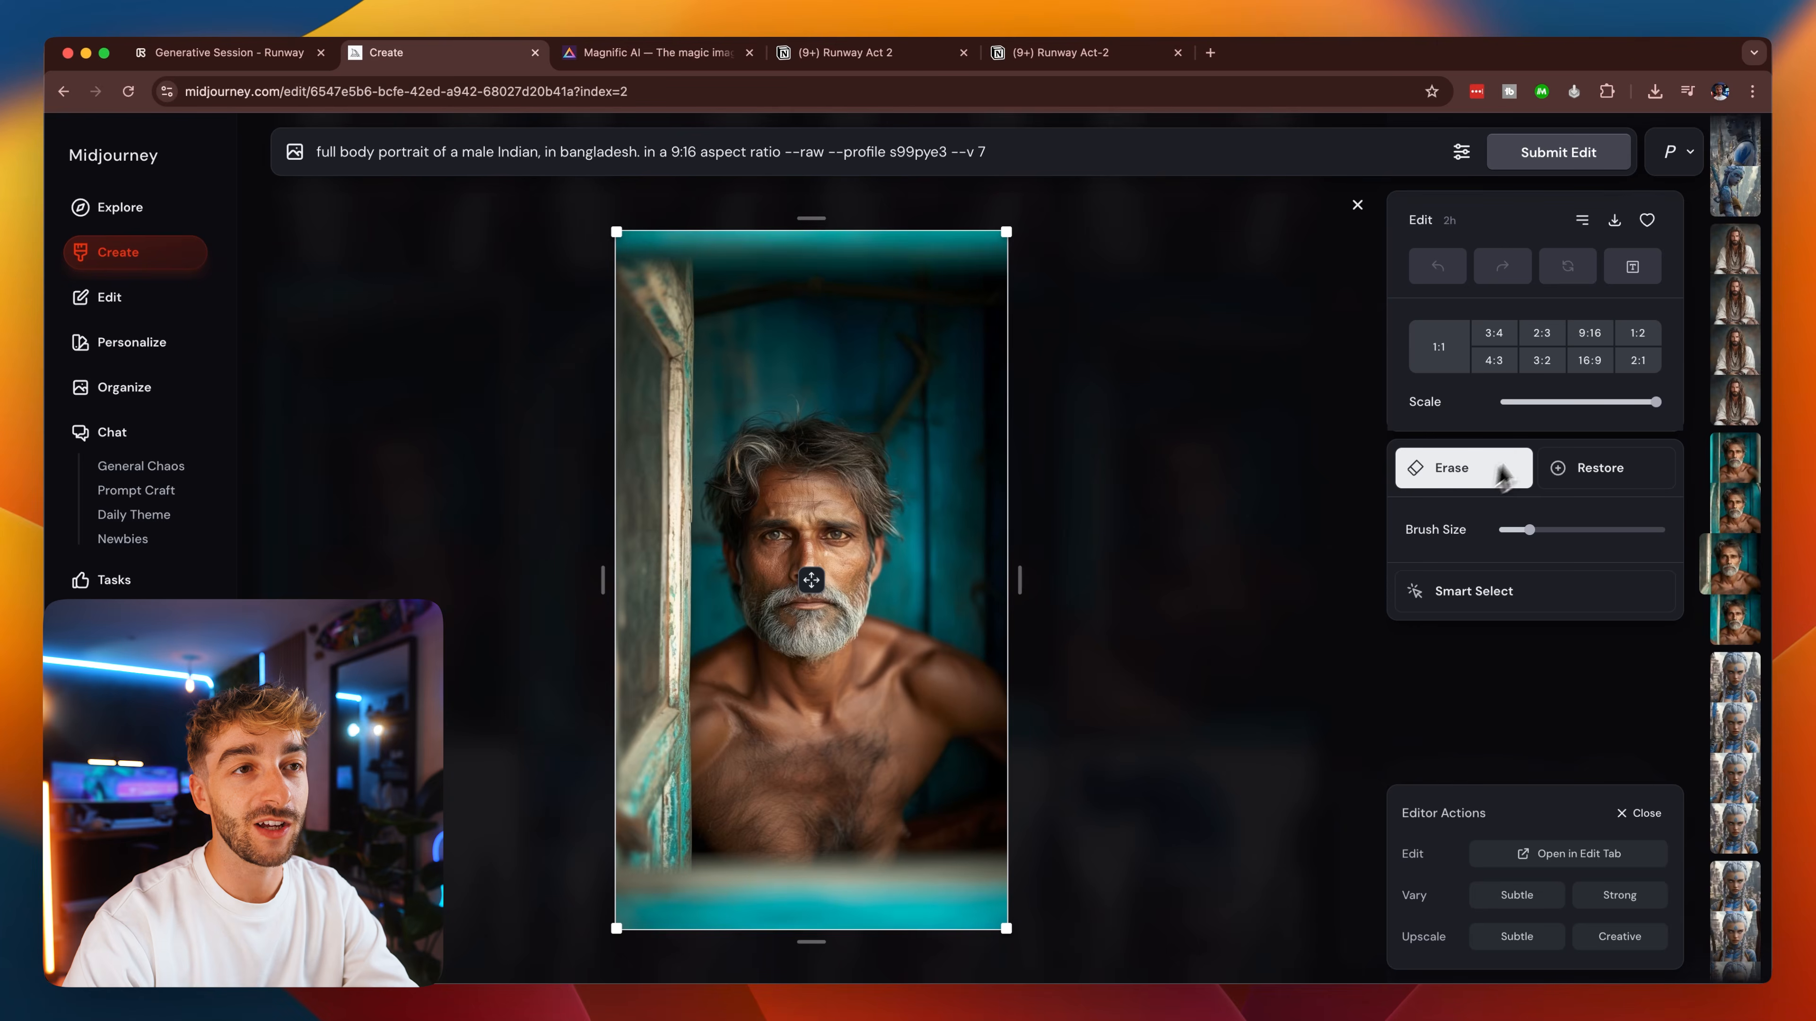
{"action": "left_click_drag", "start_coordinate": [1614, 403], "coordinate": [1604, 403]}
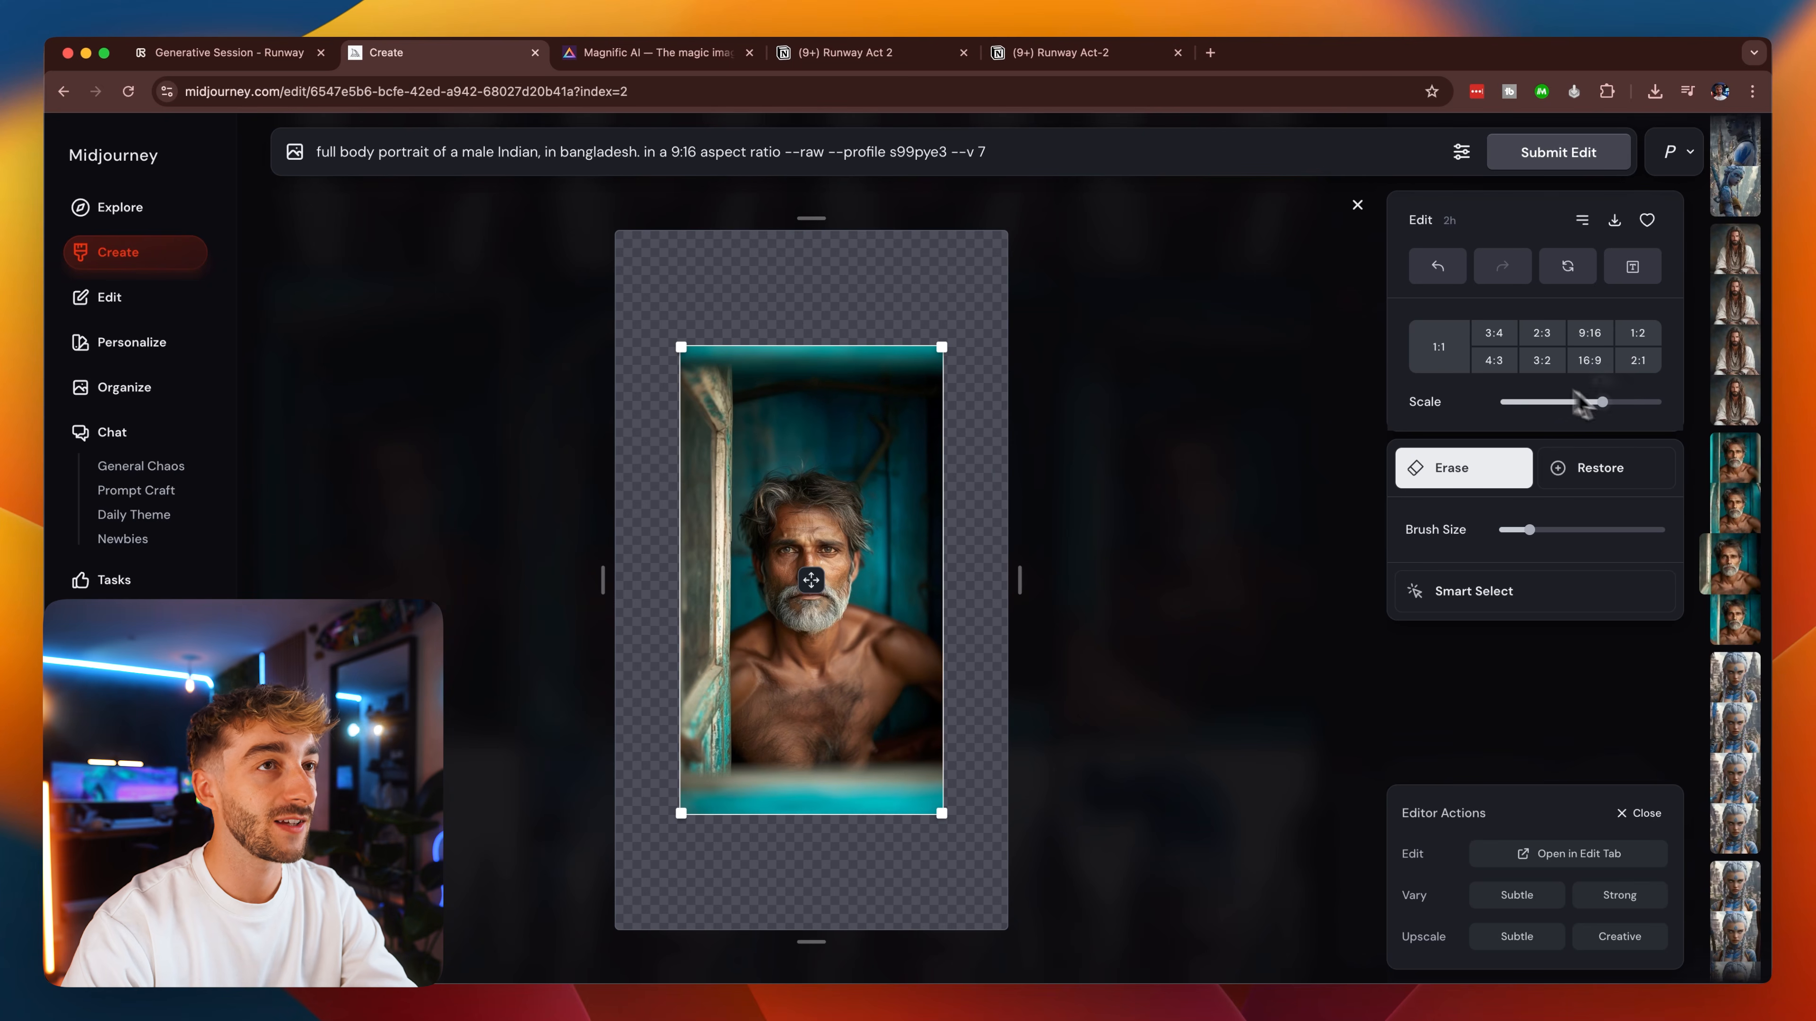
{"action": "left_click", "coordinate": [1357, 206]}
{"action": "left_click", "coordinate": [1357, 212]}
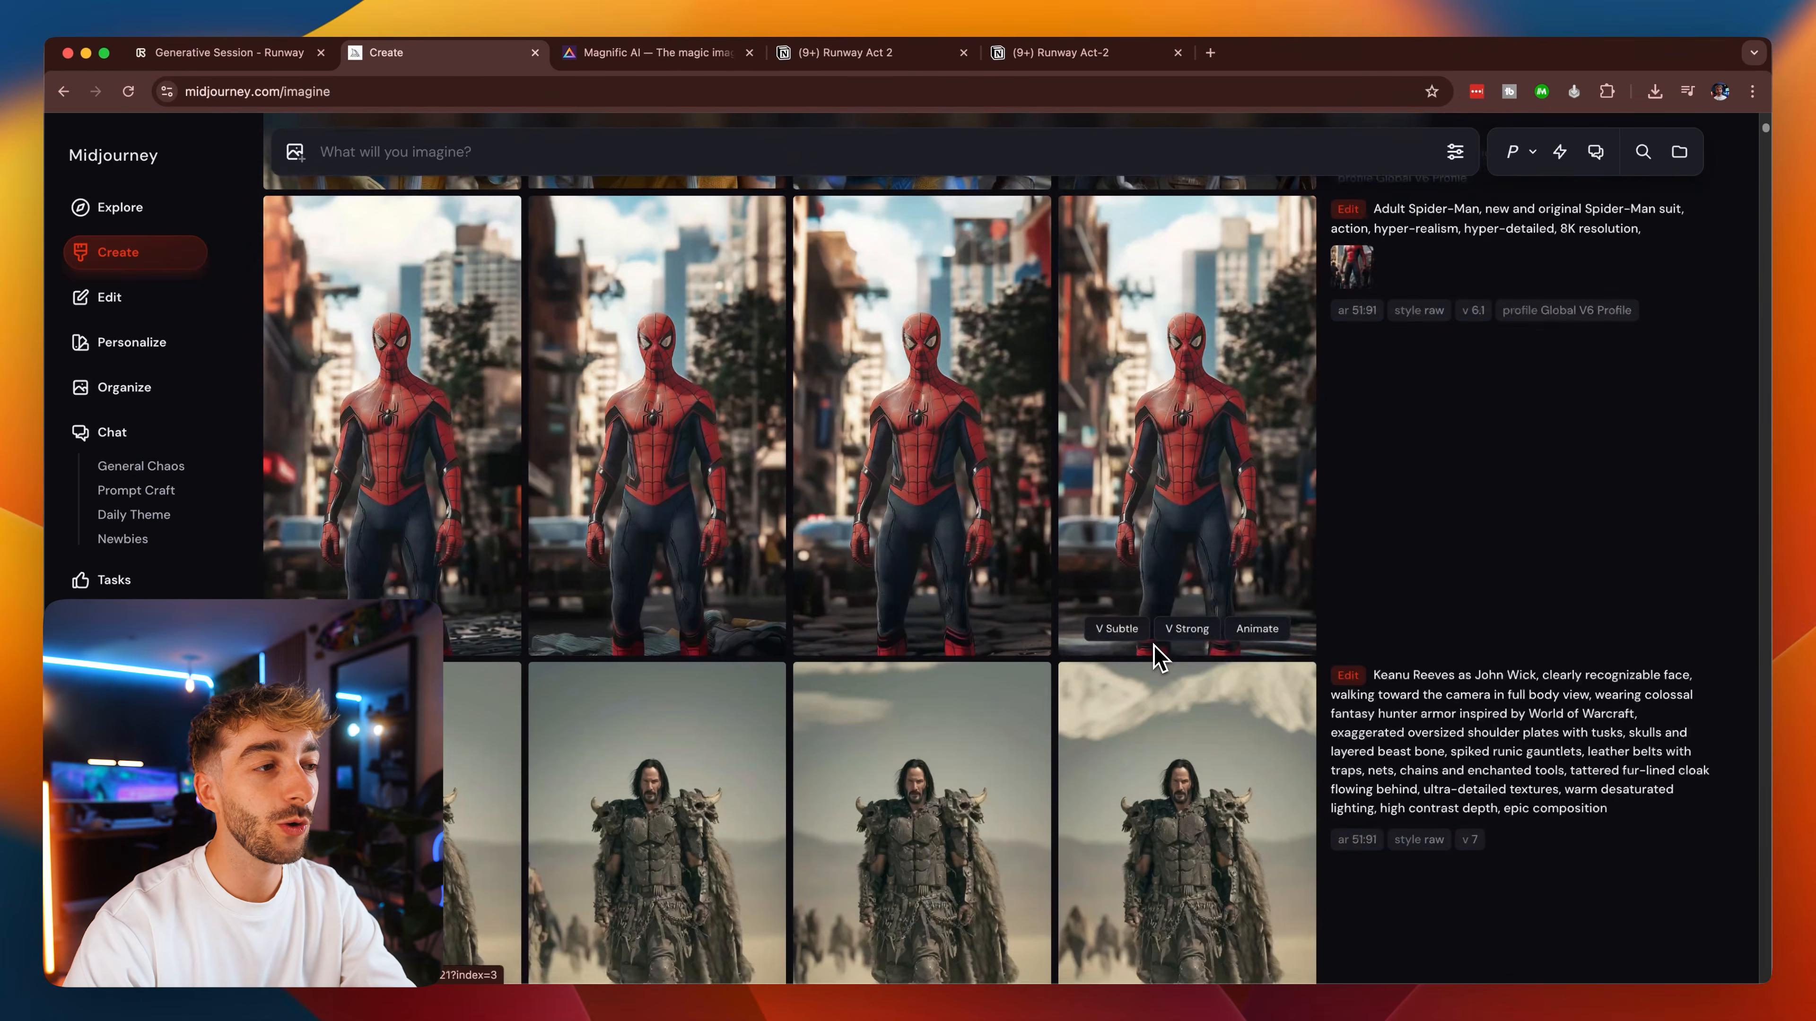
Add the second reference image of the Sage Sorcerer edit with the quarterstaff prompt to the image prompts.
{"action": "scroll", "coordinate": [1205, 655], "scroll_direction": "up", "scroll_amount": 1}
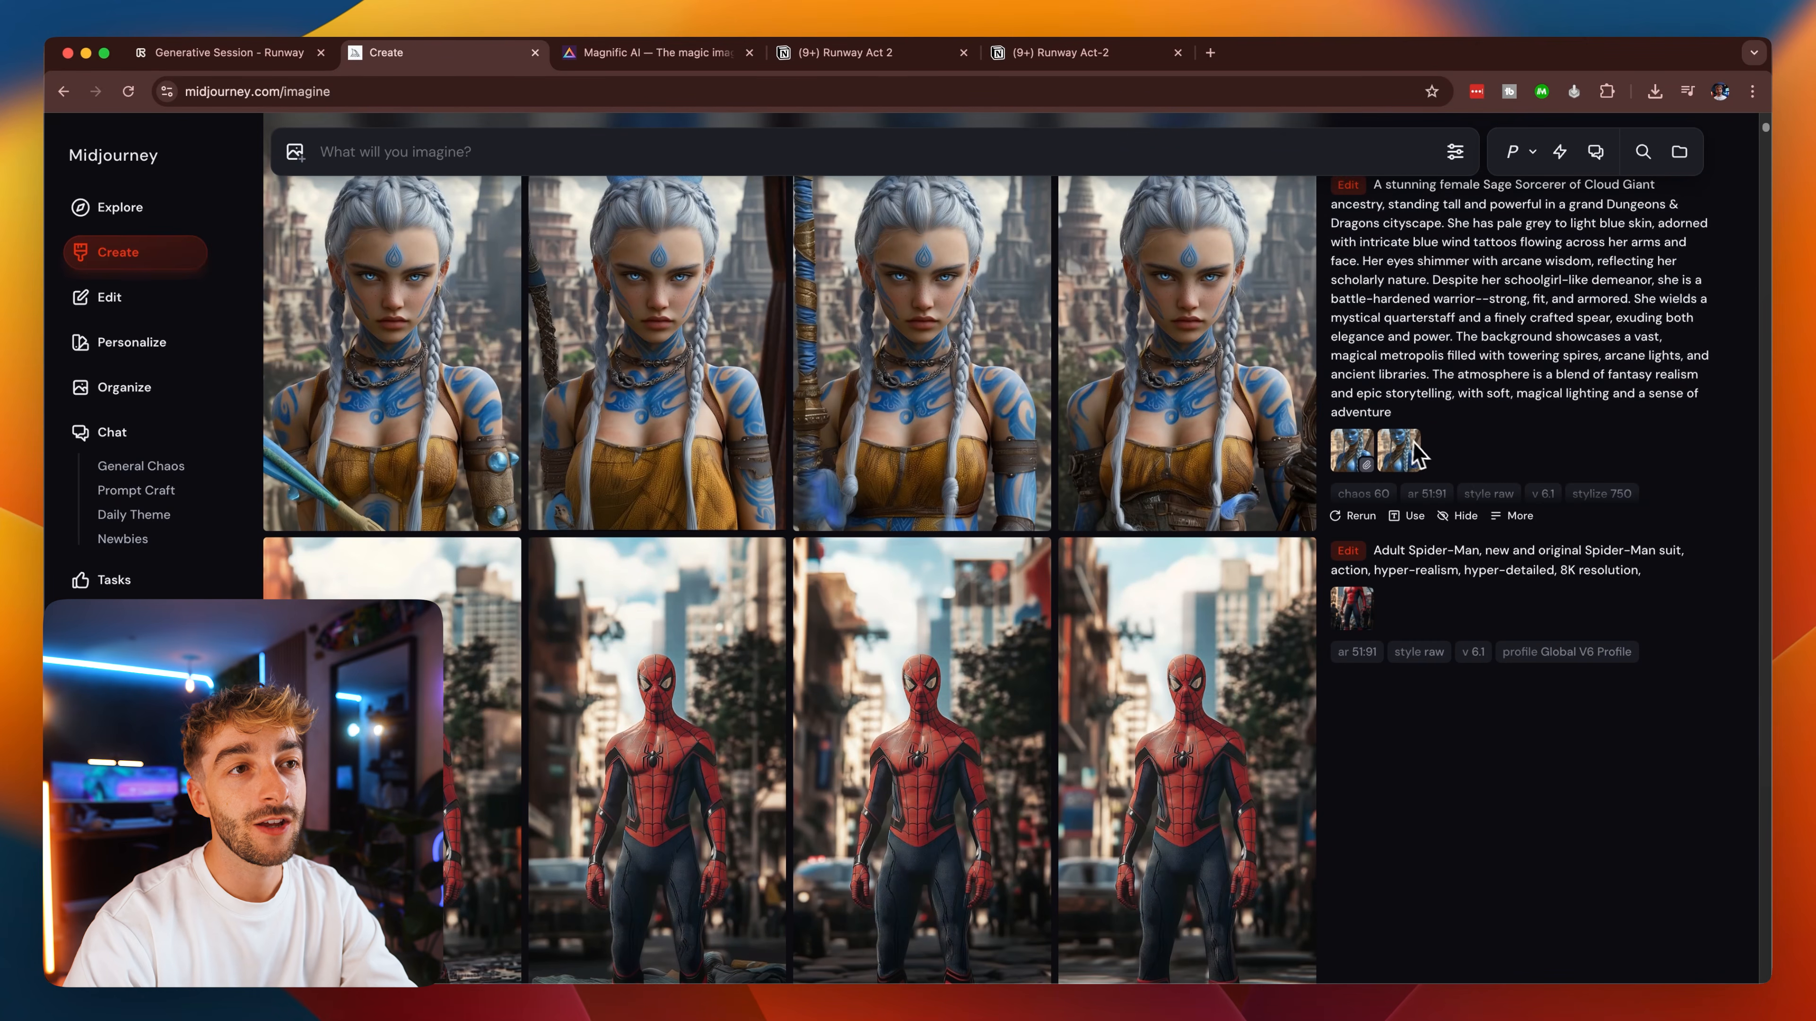
{"action": "left_click_drag", "start_coordinate": [1399, 455], "coordinate": [838, 227]}
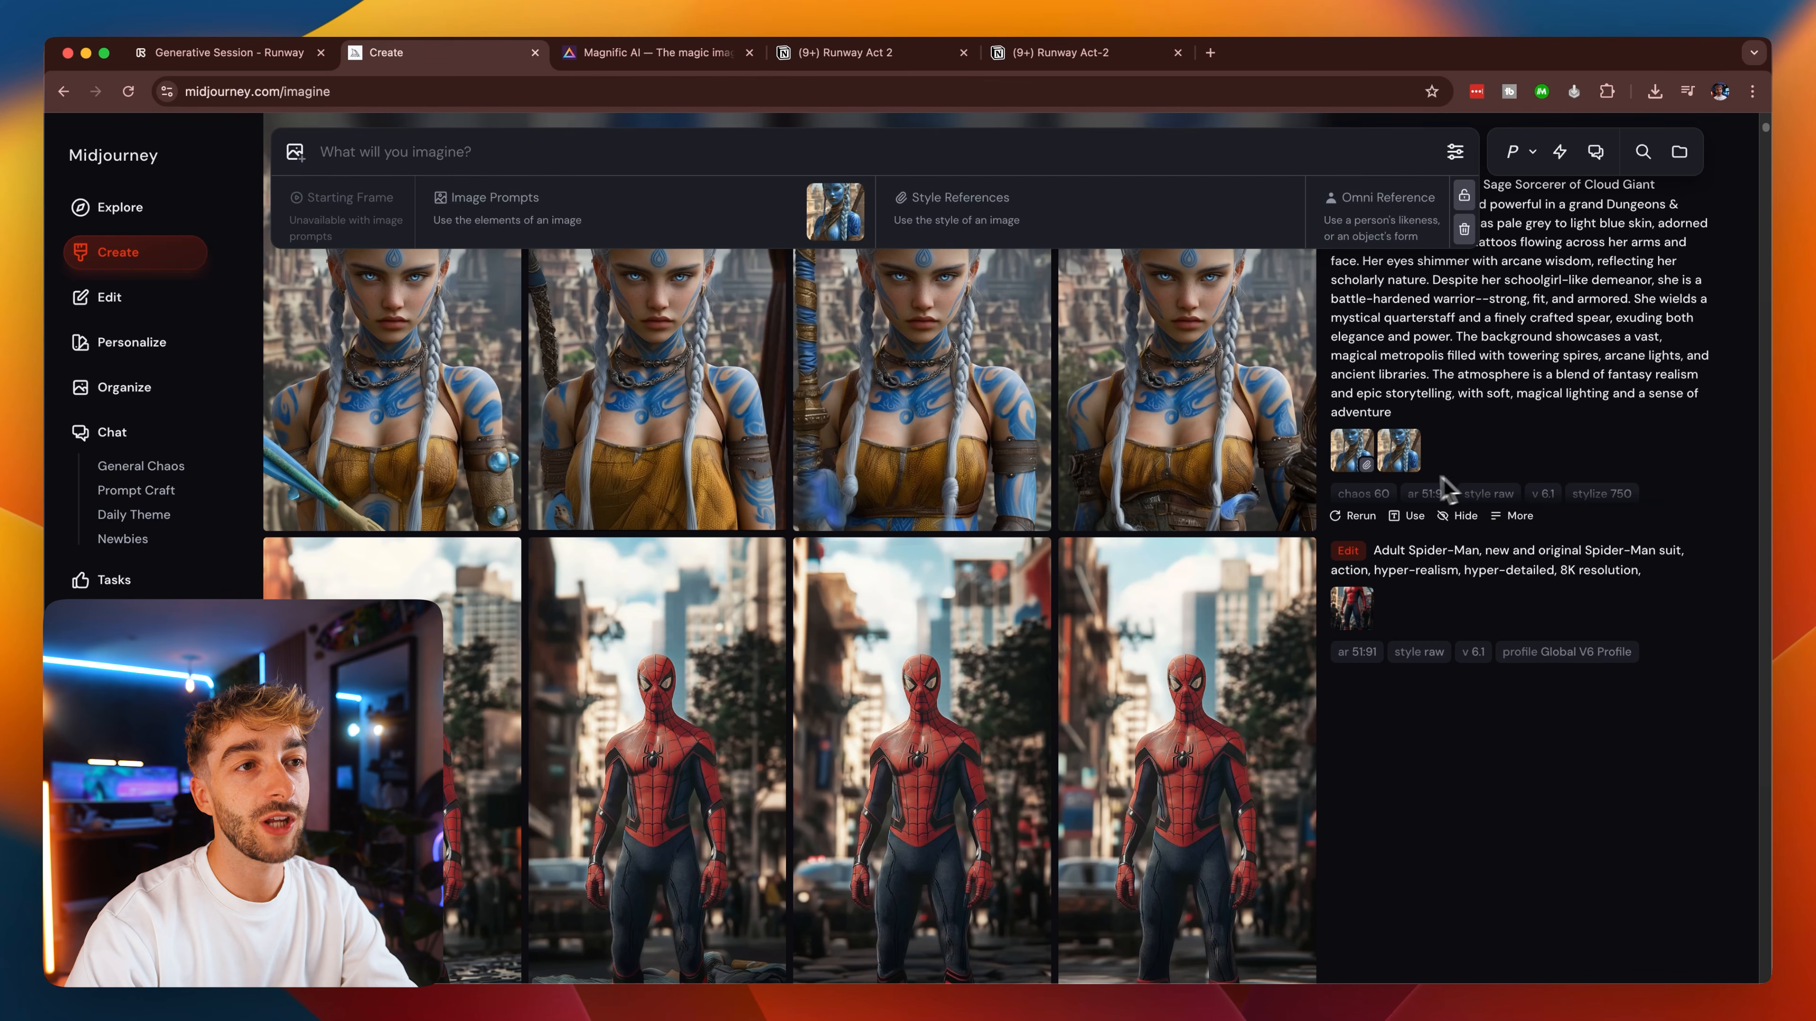
{"action": "left_click_drag", "start_coordinate": [1353, 455], "coordinate": [1356, 459]}
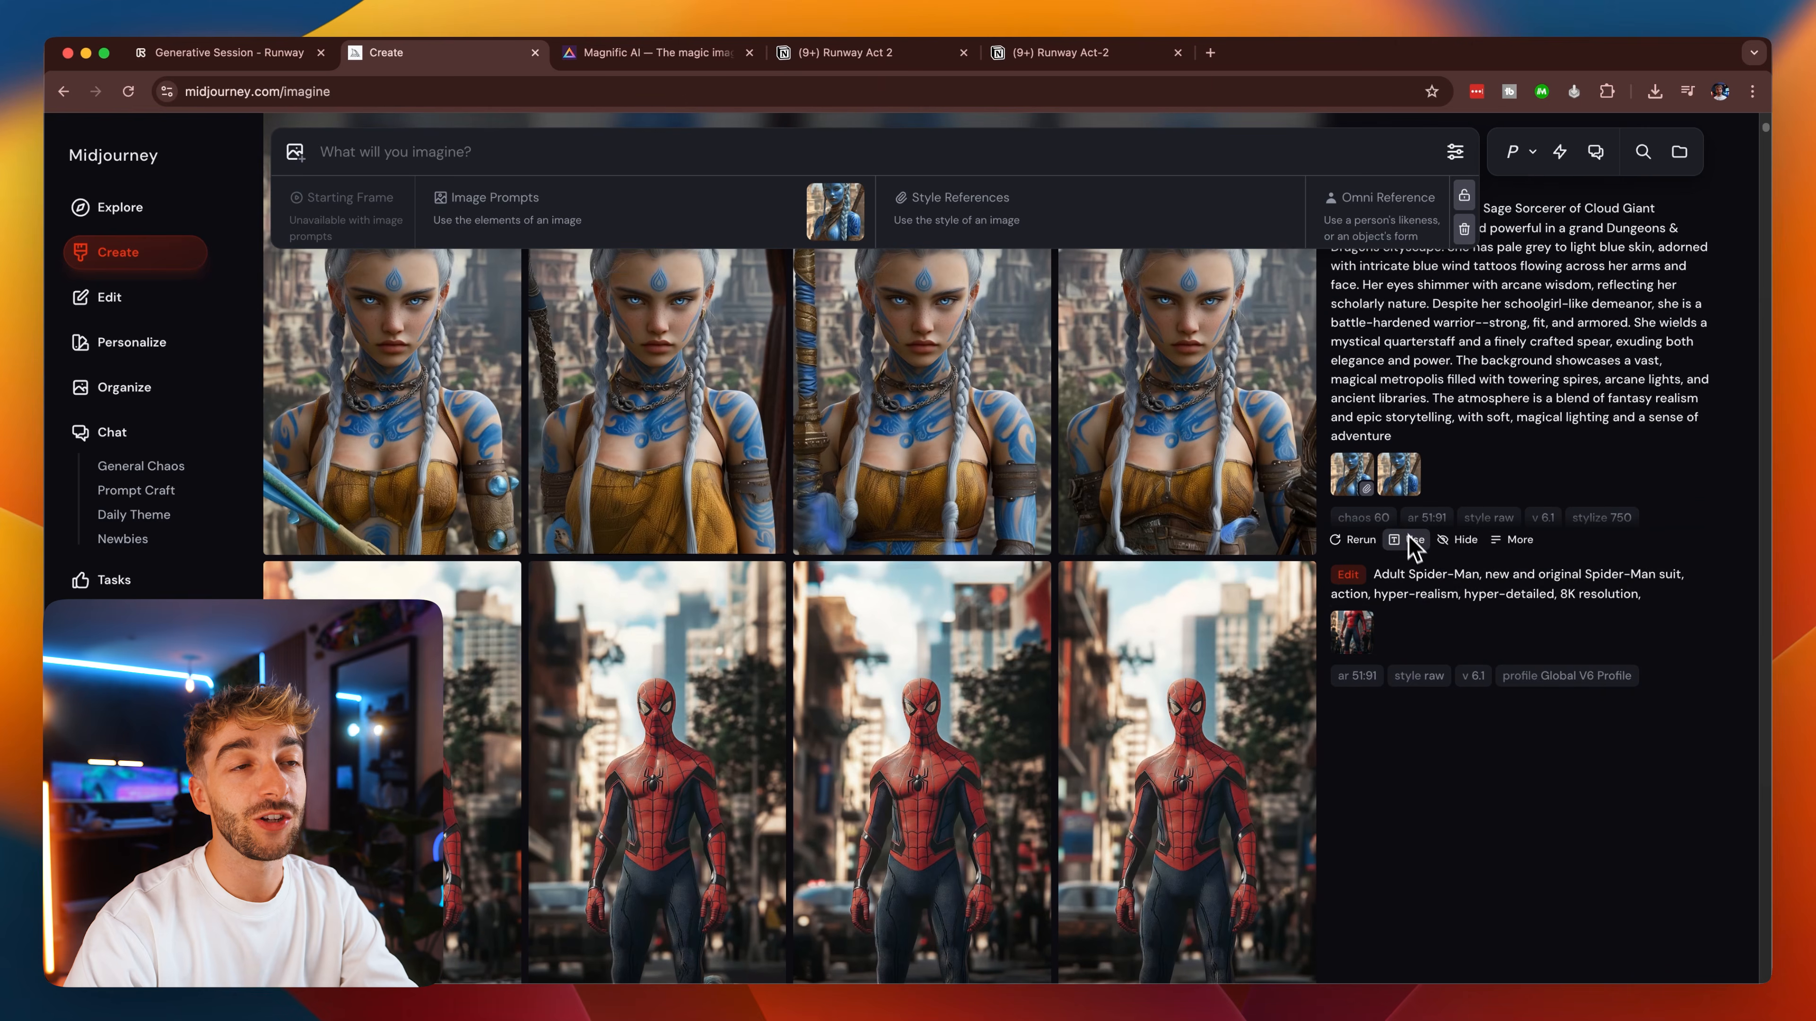
Examine the Spider-Man, armored John Wick and Na'vi warrior generations and their prompts for full-body framing.
{"action": "scroll", "coordinate": [1418, 579], "scroll_direction": "down", "scroll_amount": 3}
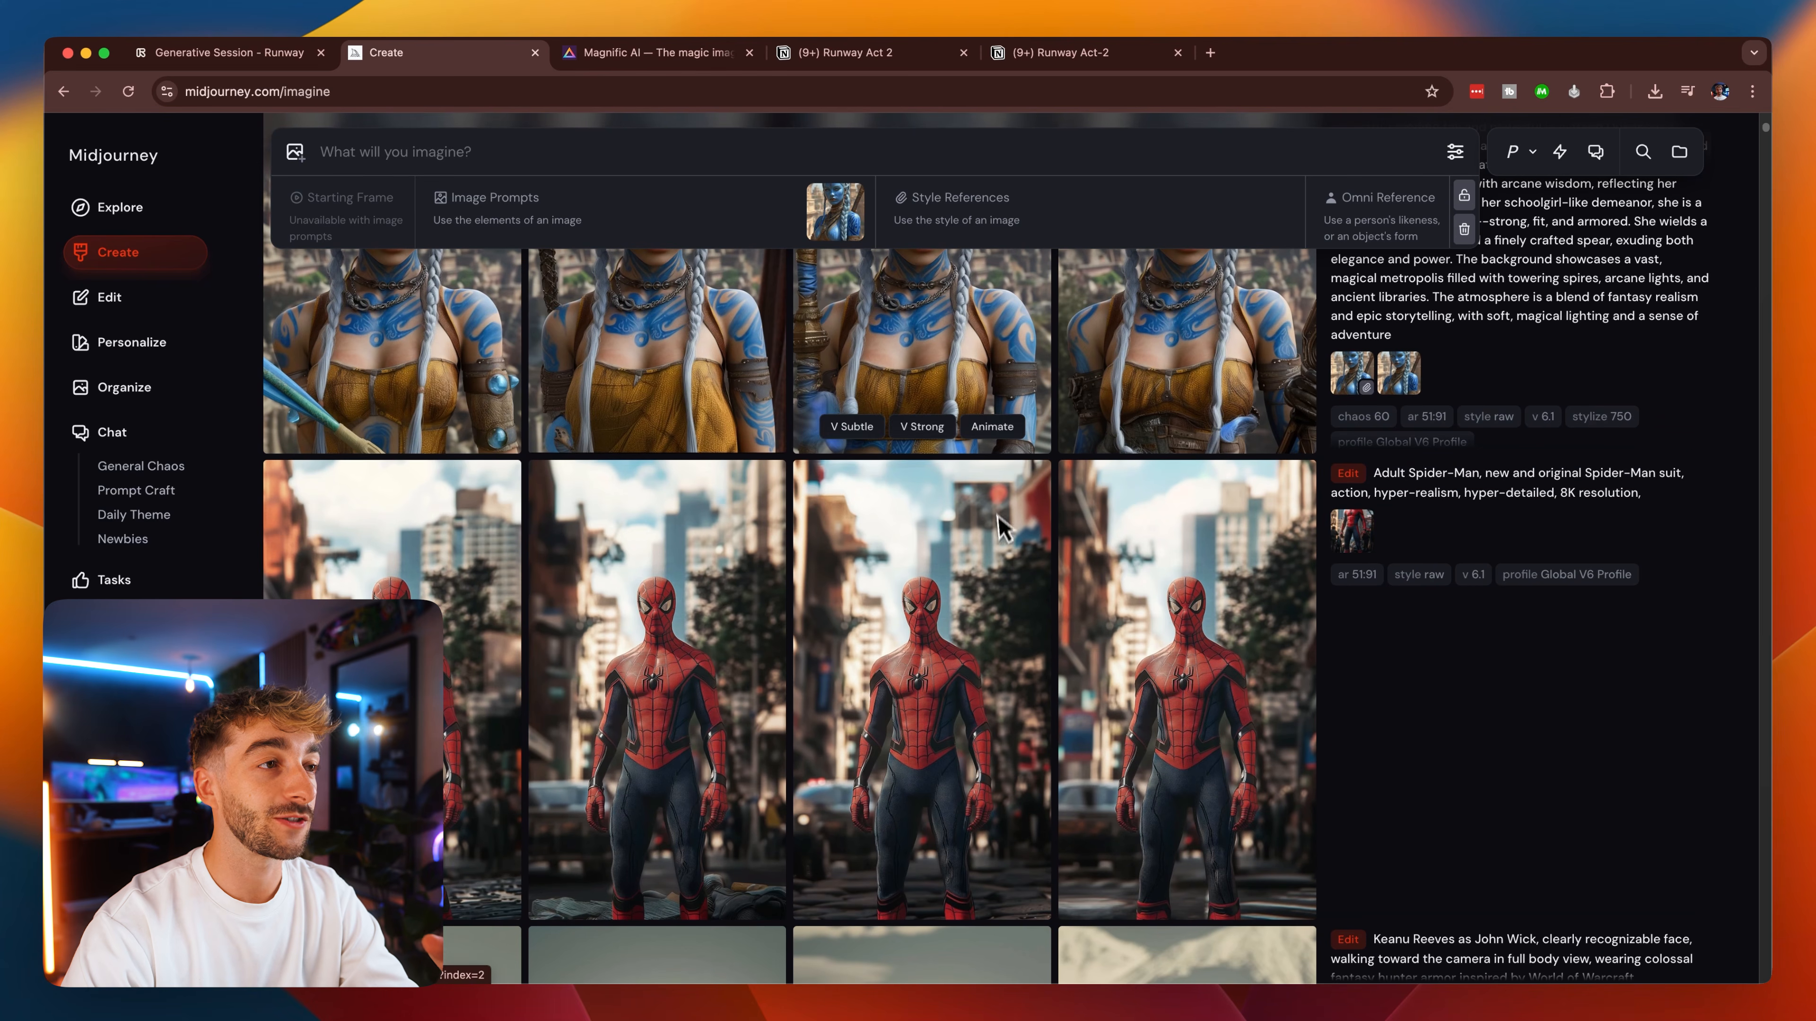
{"action": "scroll", "coordinate": [999, 520], "scroll_direction": "up", "scroll_amount": 3}
{"action": "scroll", "coordinate": [1066, 586], "scroll_direction": "down", "scroll_amount": 10}
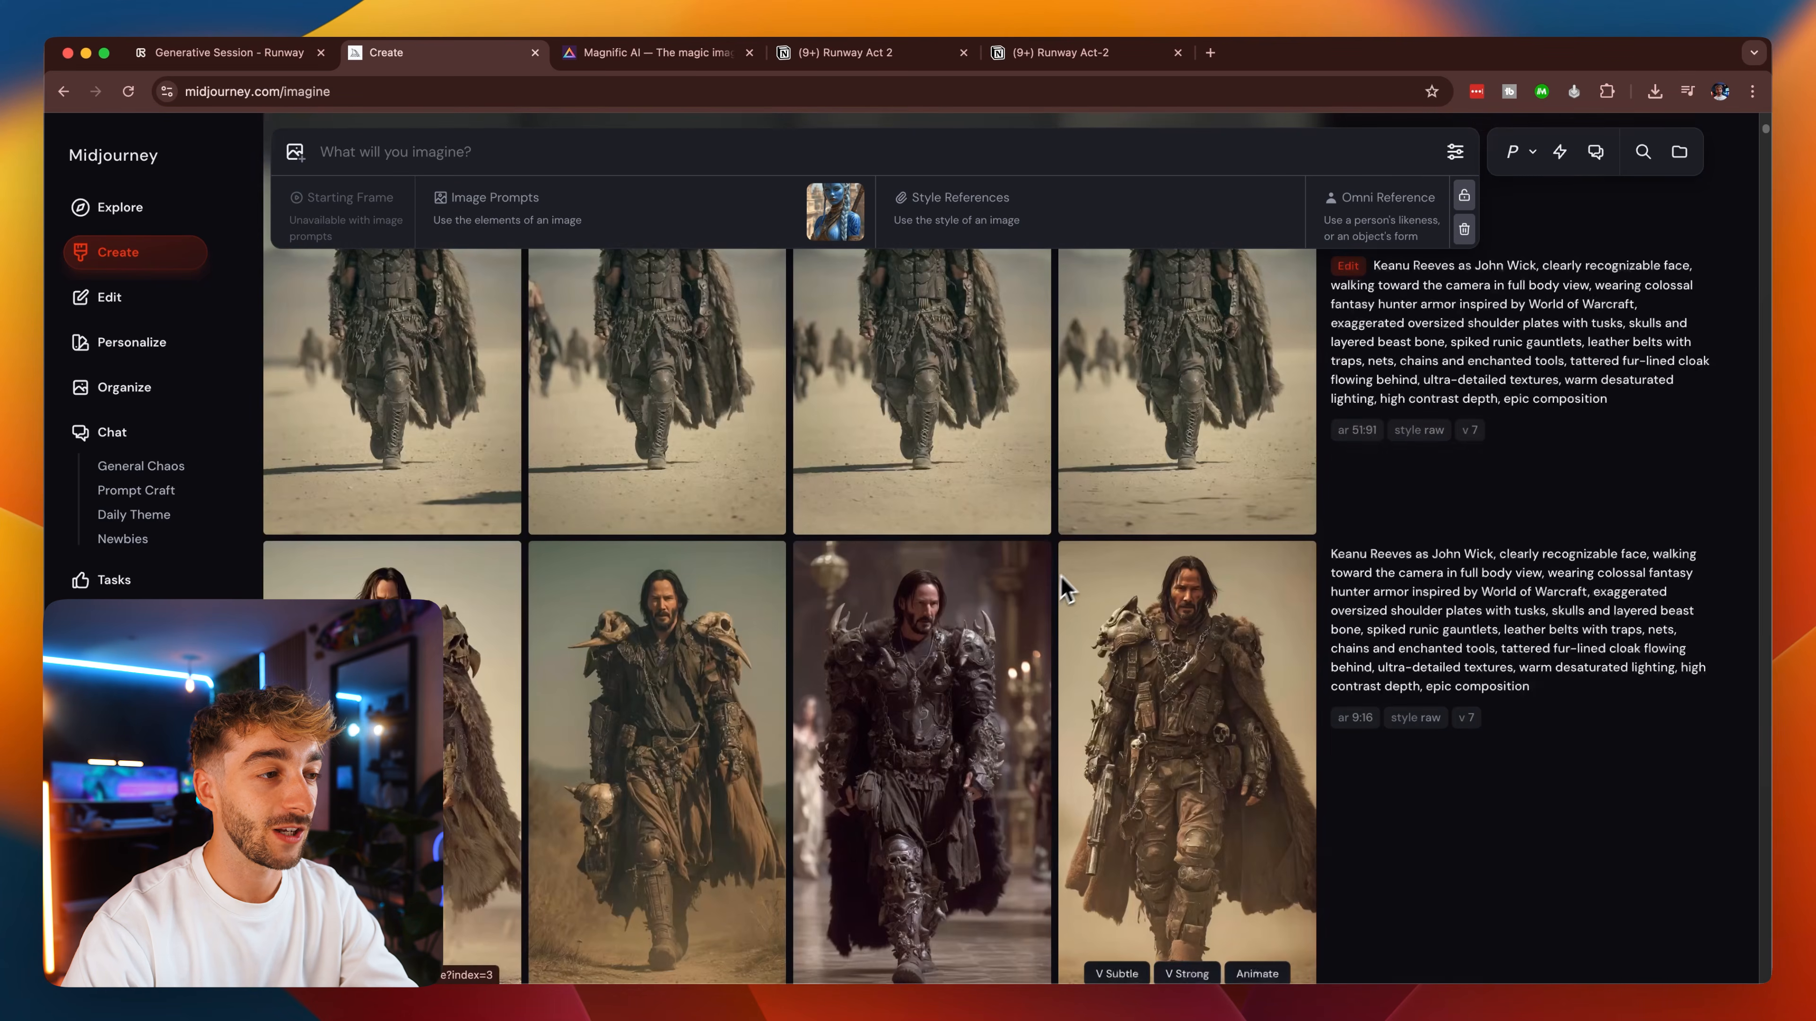
{"action": "scroll", "coordinate": [1208, 669], "scroll_direction": "down", "scroll_amount": 5}
{"action": "scroll", "coordinate": [1350, 657], "scroll_direction": "up", "scroll_amount": 2}
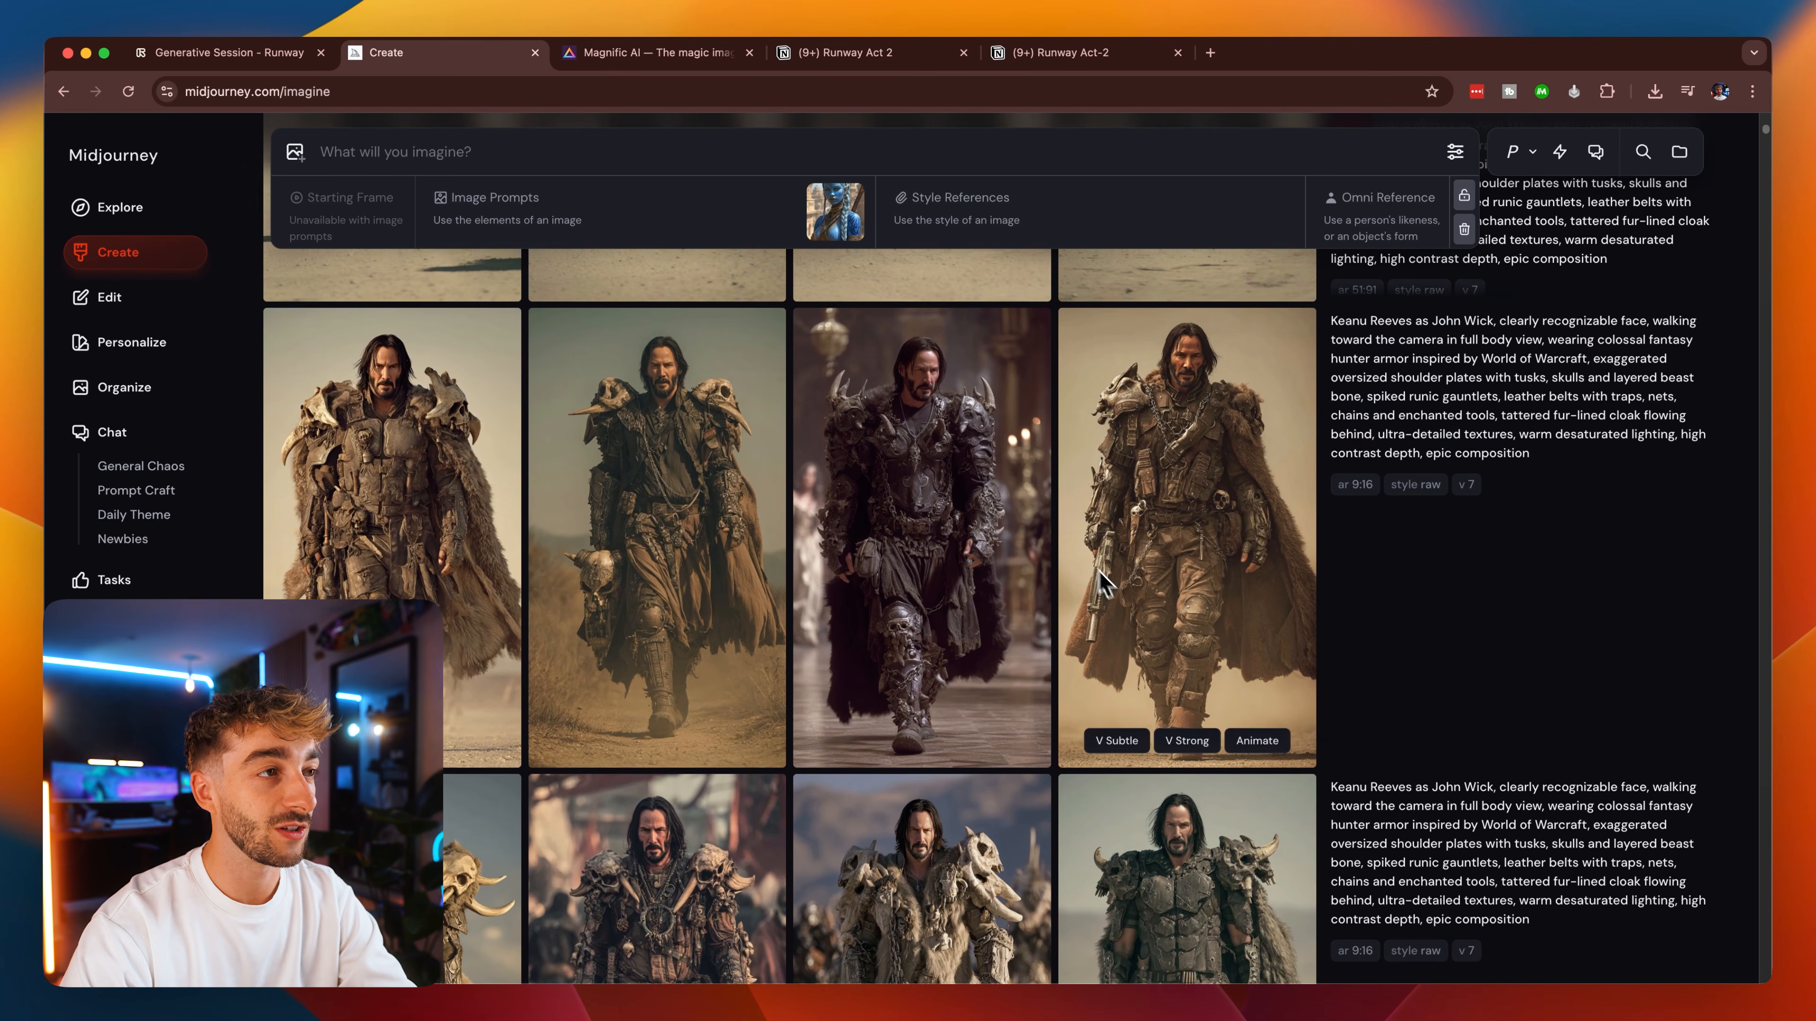
{"action": "scroll", "coordinate": [1128, 642], "scroll_direction": "up", "scroll_amount": 2}
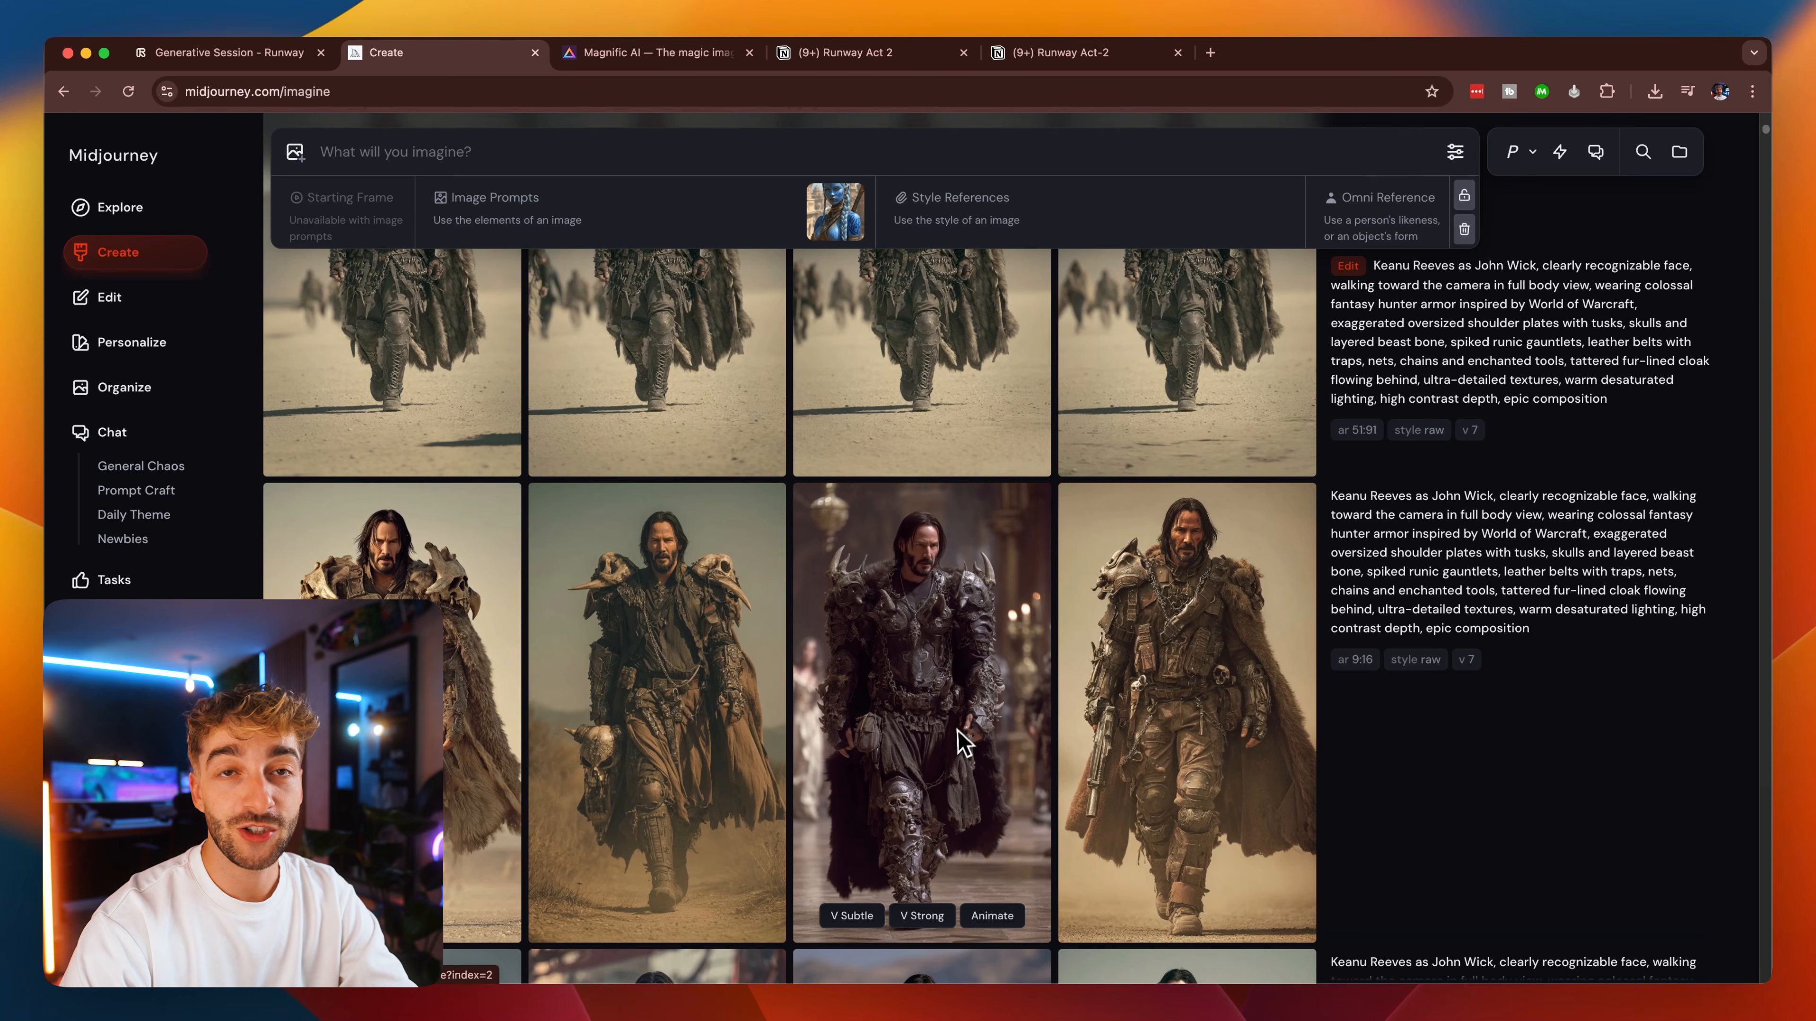
{"action": "scroll", "coordinate": [967, 758], "scroll_direction": "up", "scroll_amount": 4}
{"action": "scroll", "coordinate": [967, 758], "scroll_direction": "up", "scroll_amount": 2}
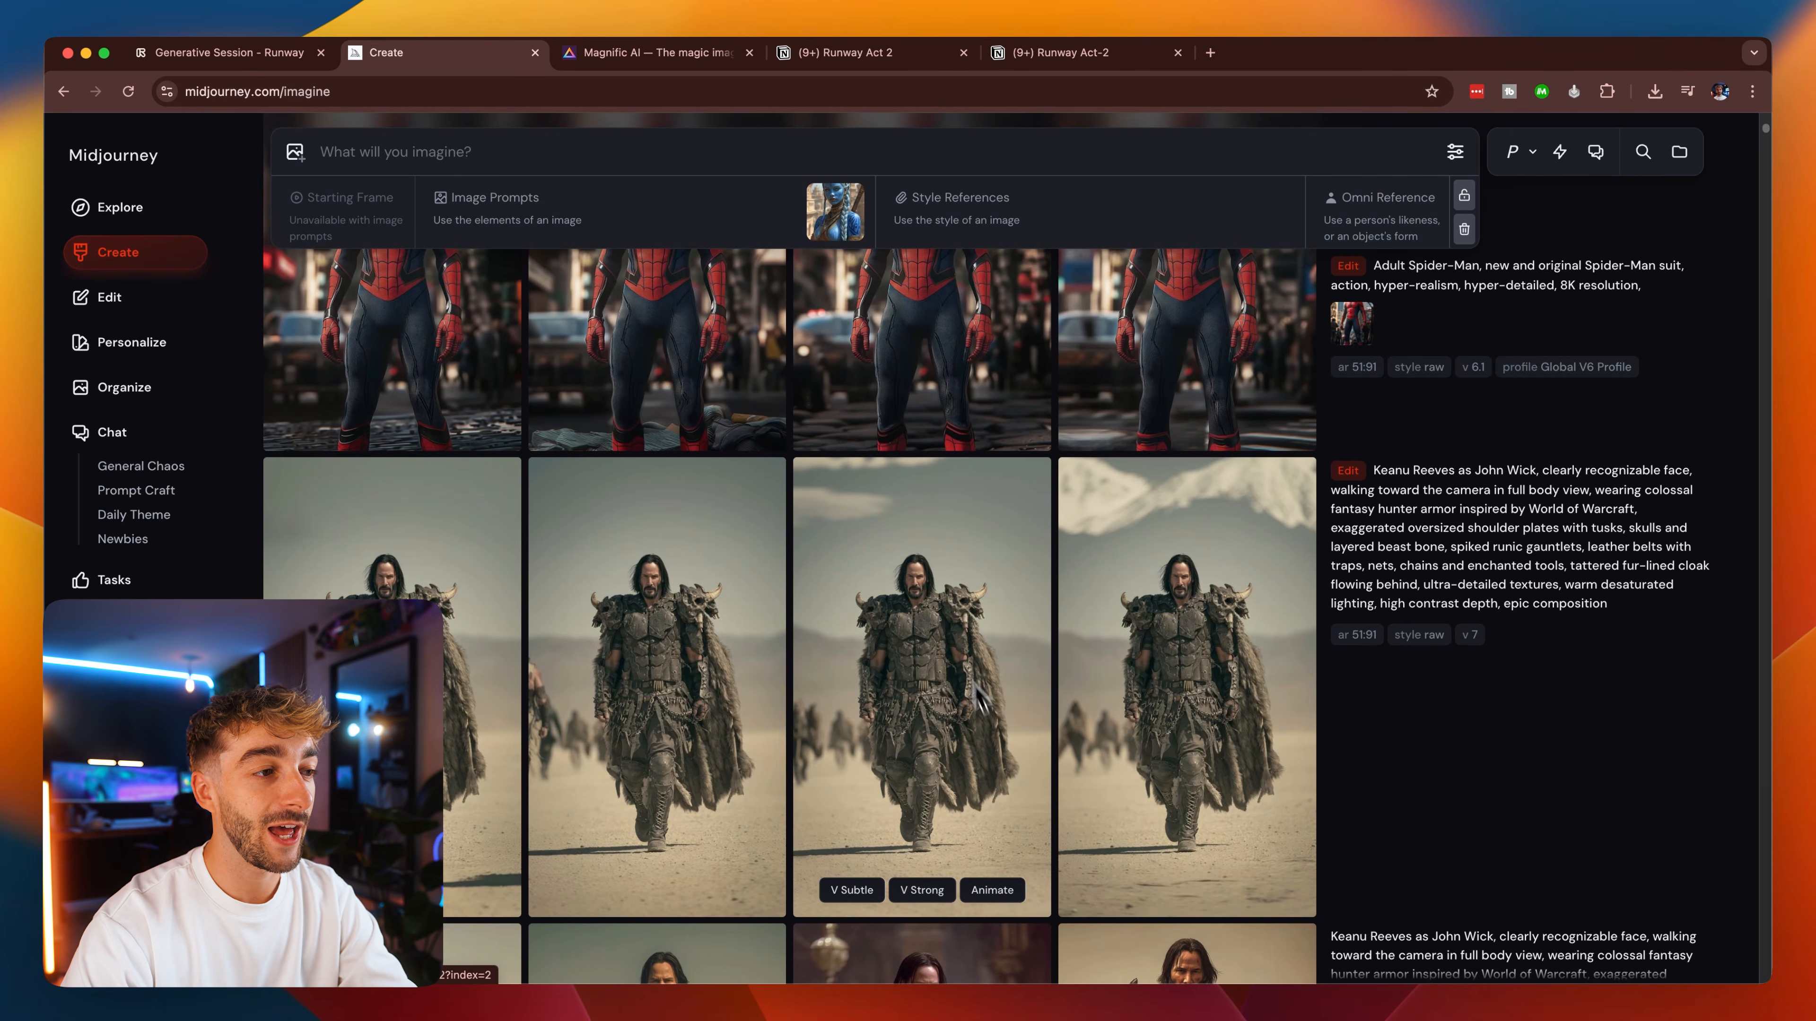
{"action": "scroll", "coordinate": [958, 707], "scroll_direction": "down", "scroll_amount": 15}
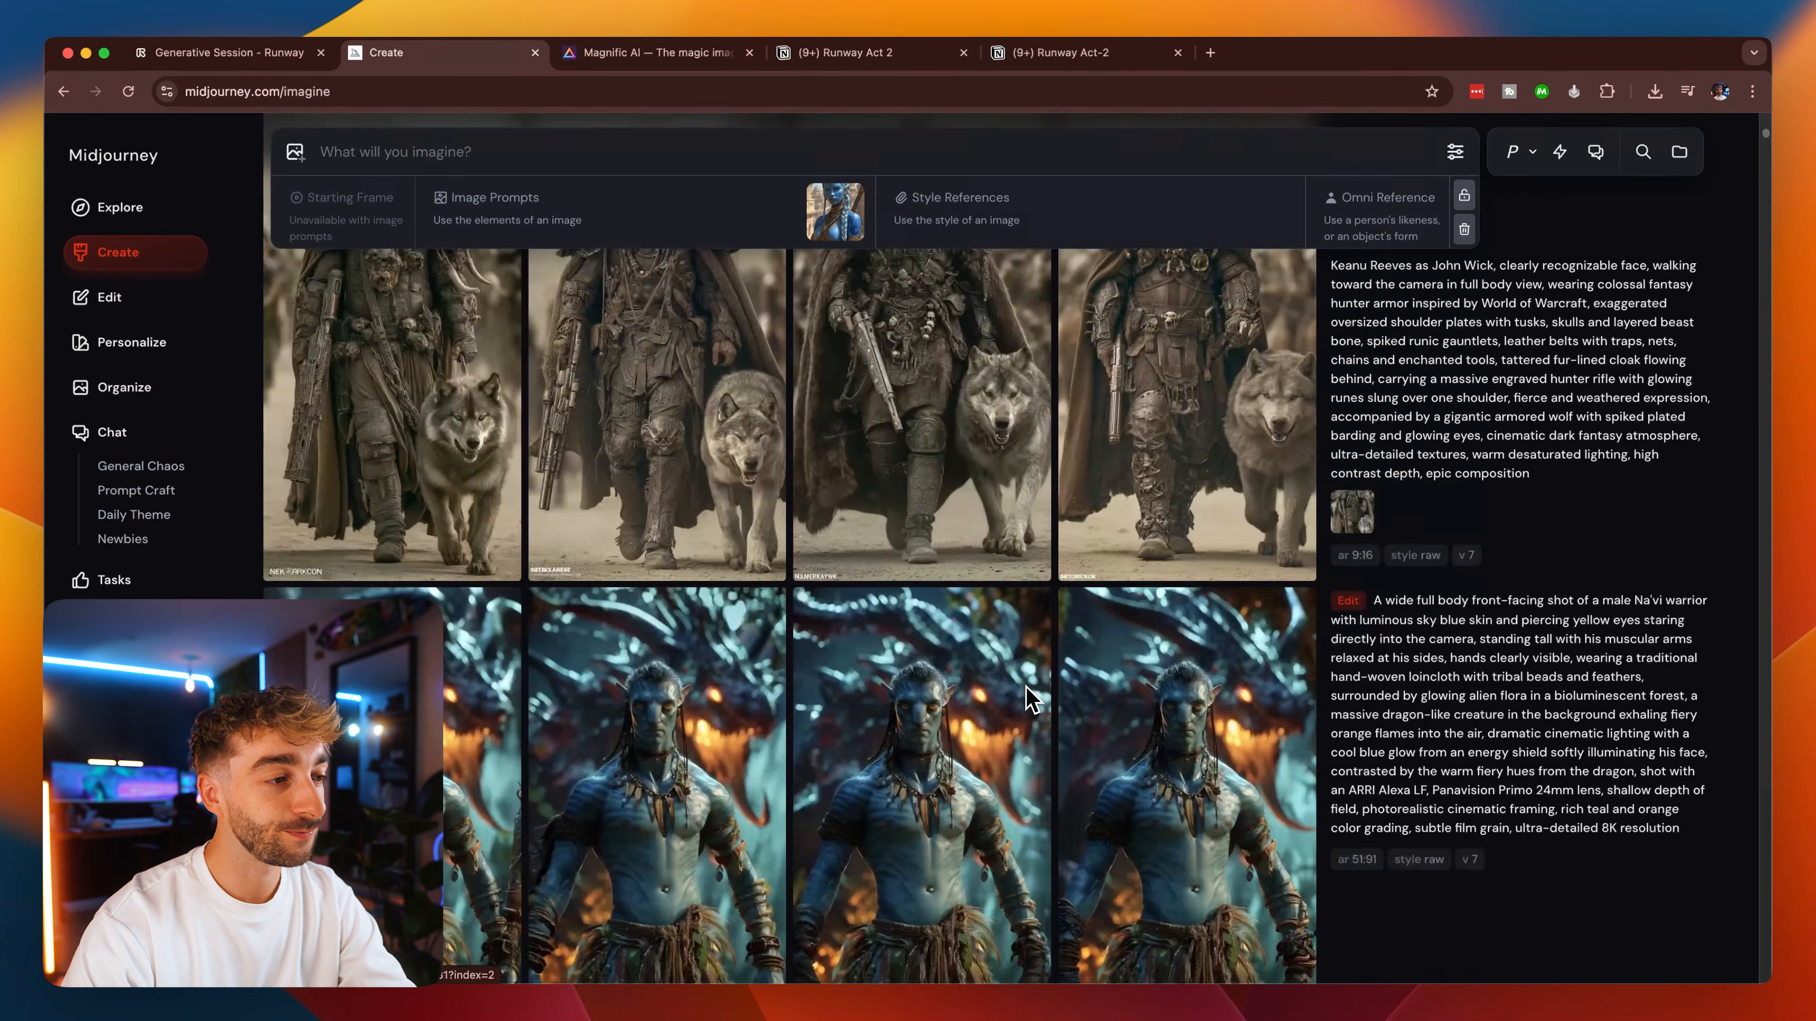
{"action": "scroll", "coordinate": [1115, 600], "scroll_direction": "up", "scroll_amount": 1}
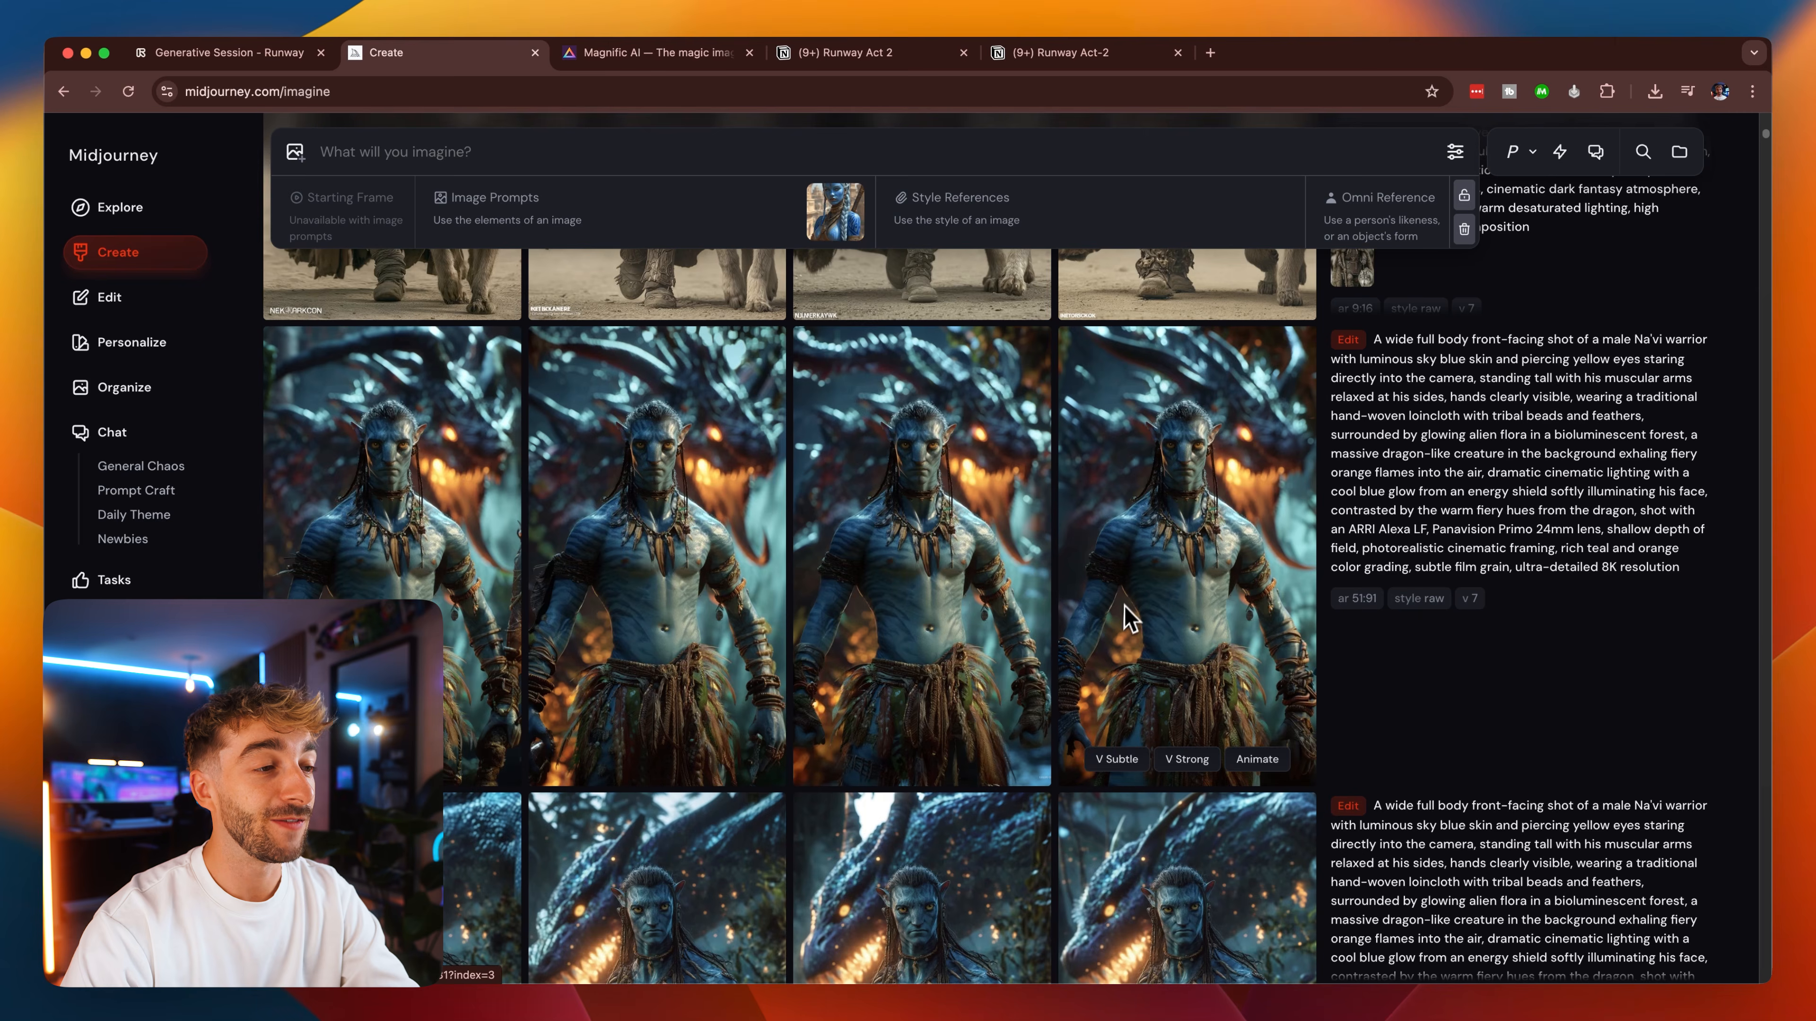
{"action": "scroll", "coordinate": [1129, 616], "scroll_direction": "down", "scroll_amount": 3}
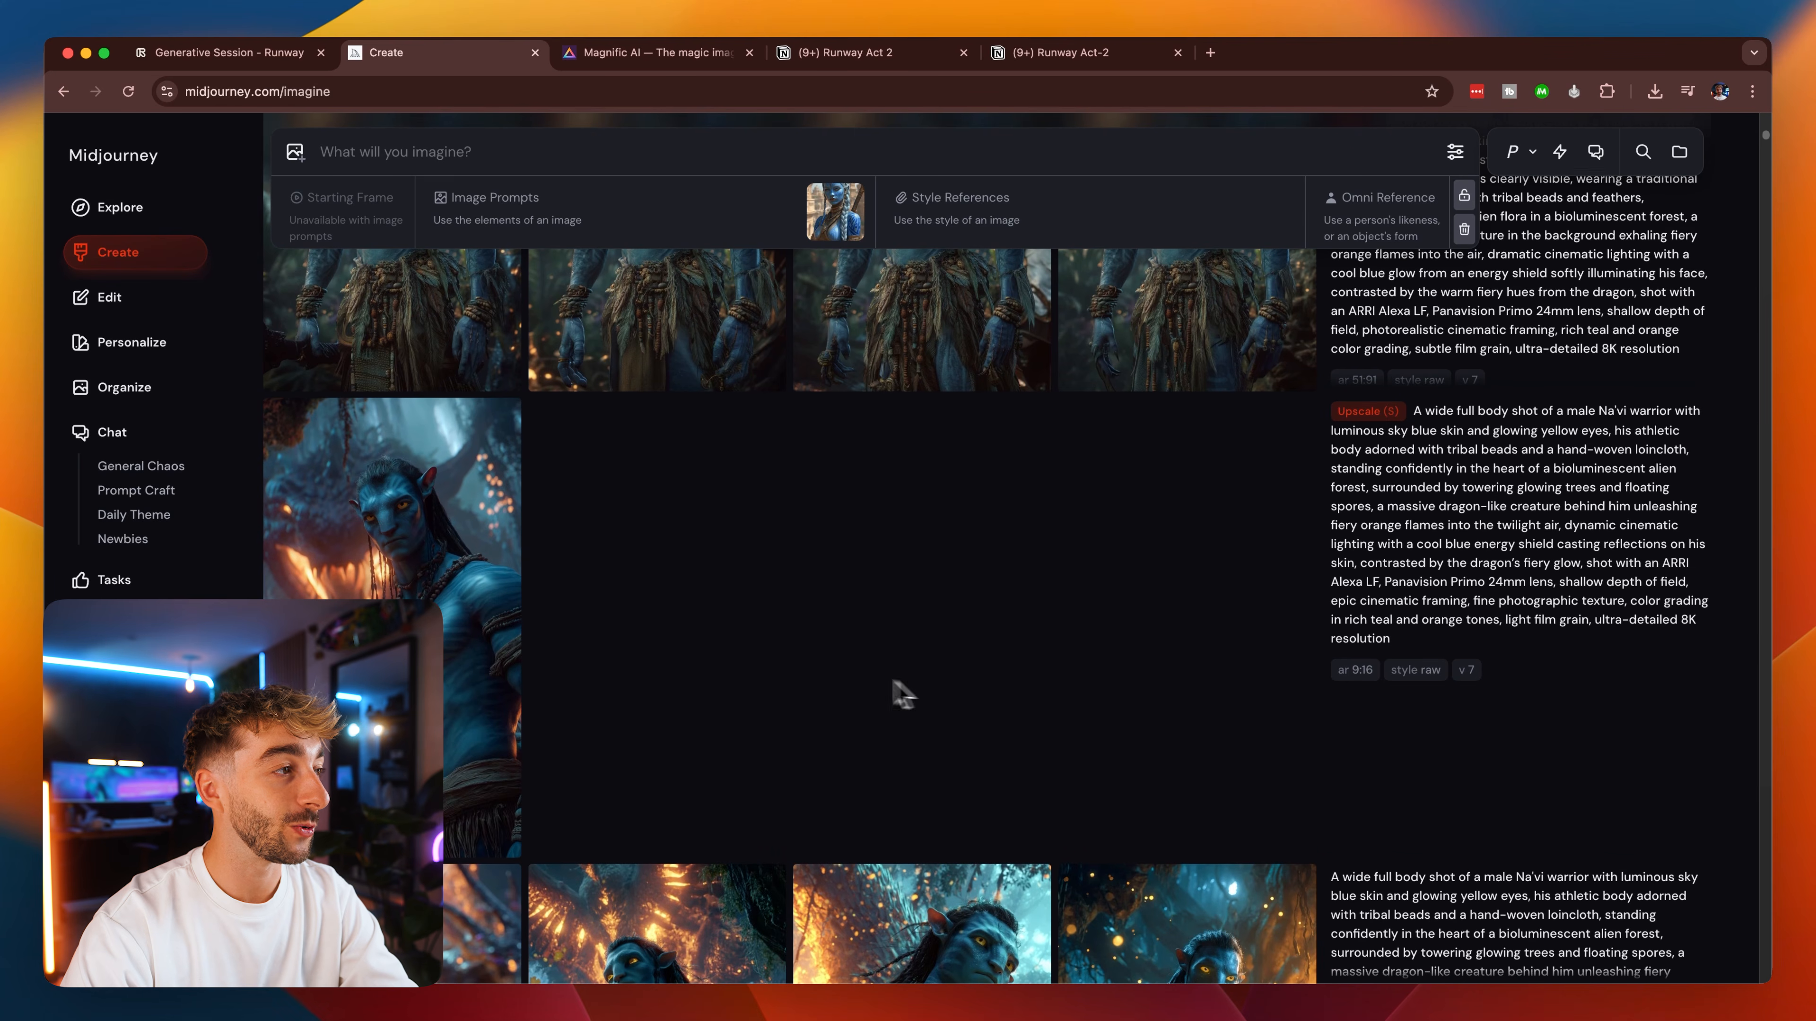
{"action": "scroll", "coordinate": [398, 583], "scroll_direction": "down", "scroll_amount": 5}
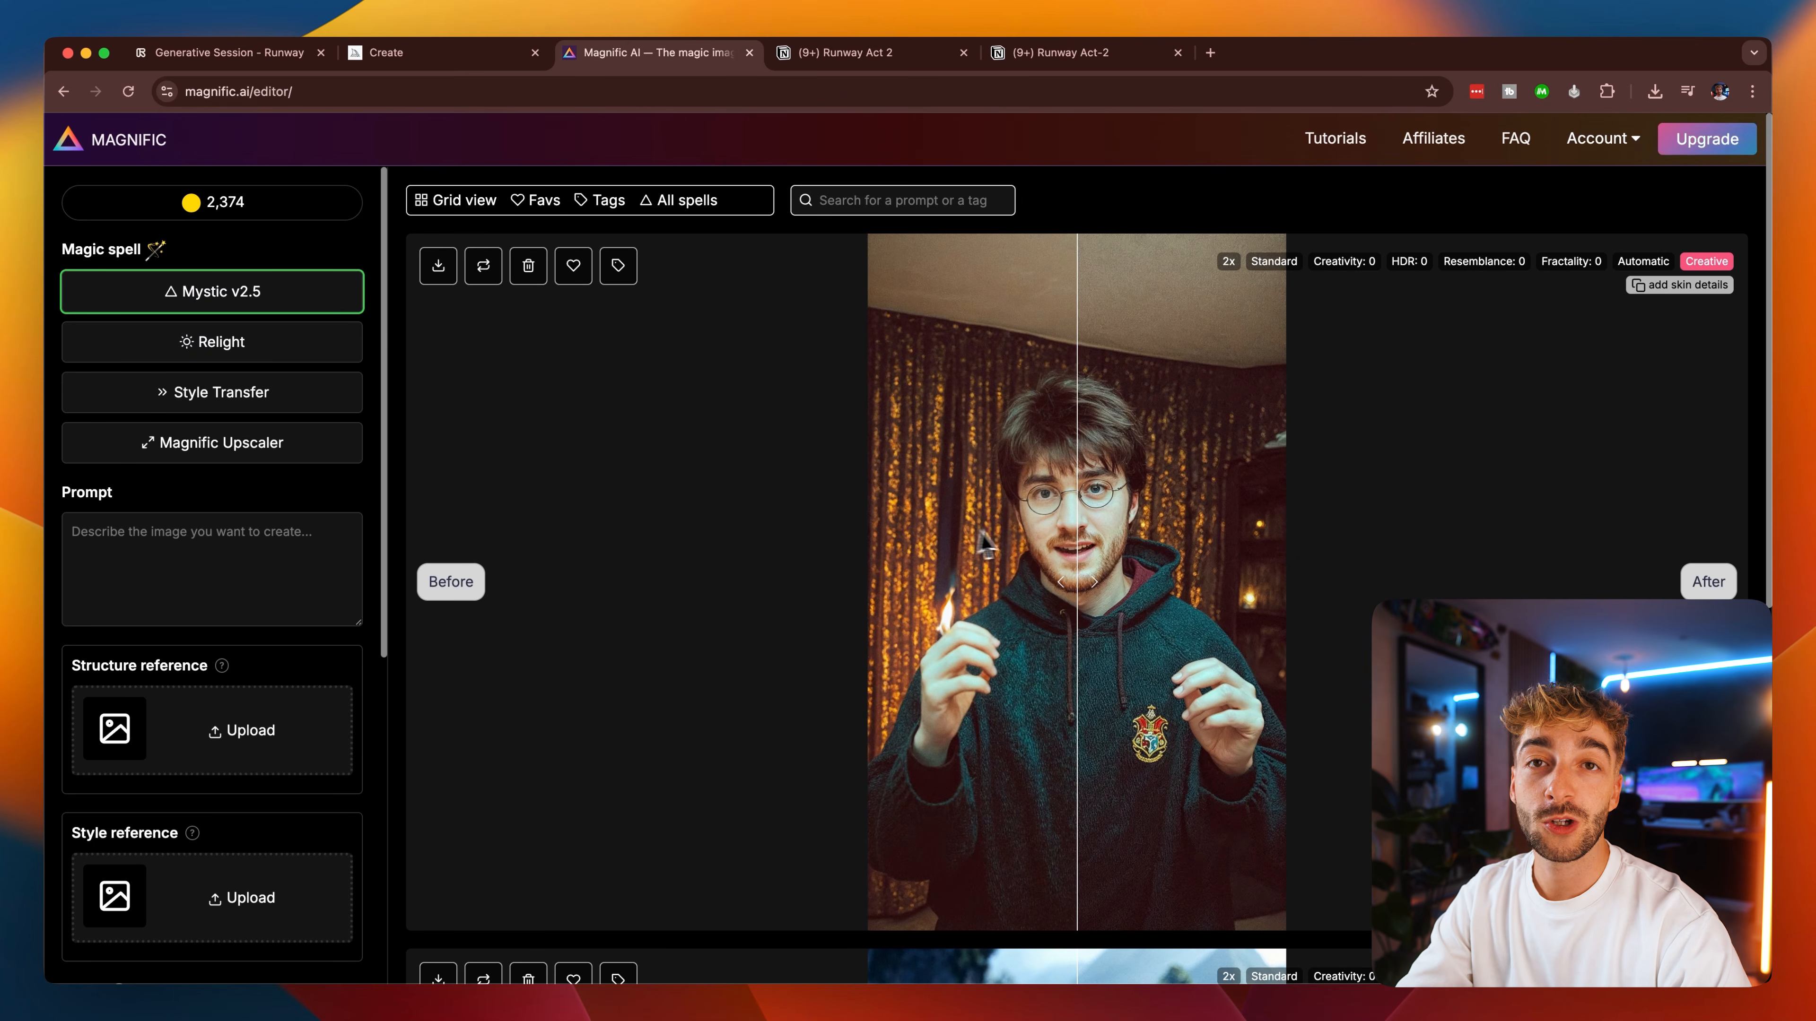
Upload the full-body armored John Wick image to the Magnific Upscaler and upscale it with a 2x scale factor.
{"action": "left_click", "coordinate": [247, 445]}
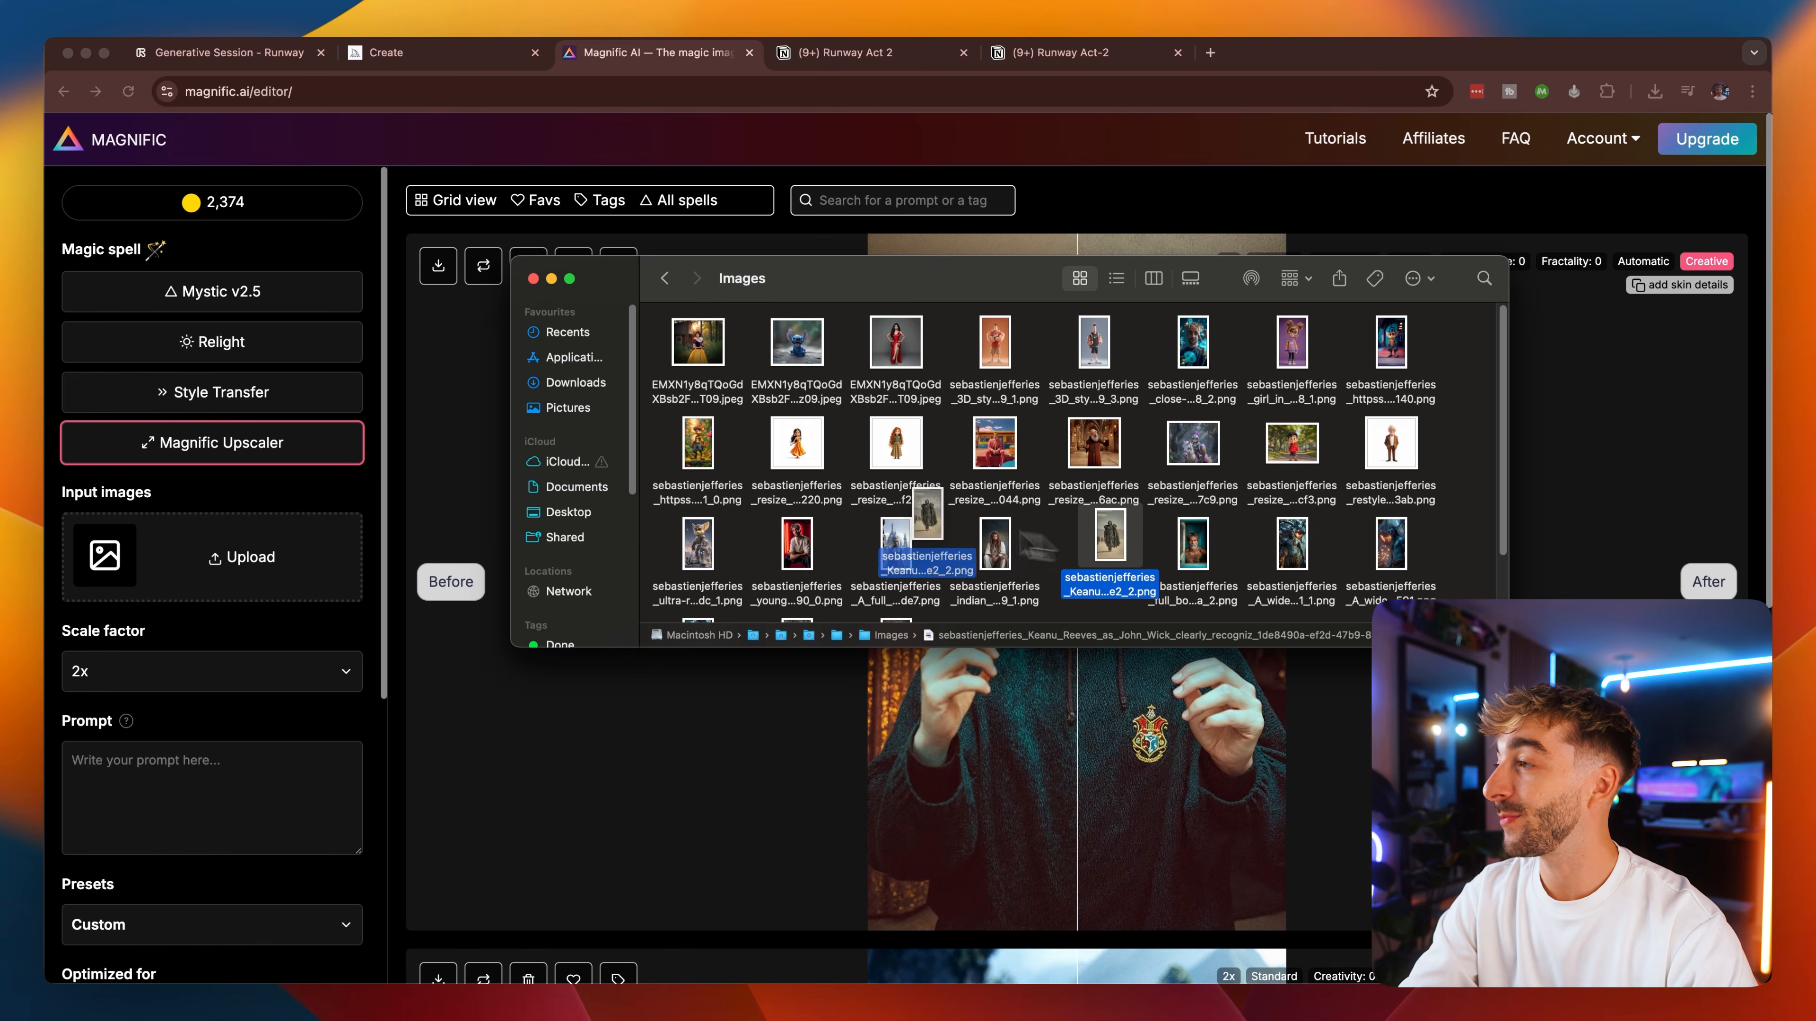
{"action": "left_click_drag", "start_coordinate": [929, 547], "coordinate": [213, 576]}
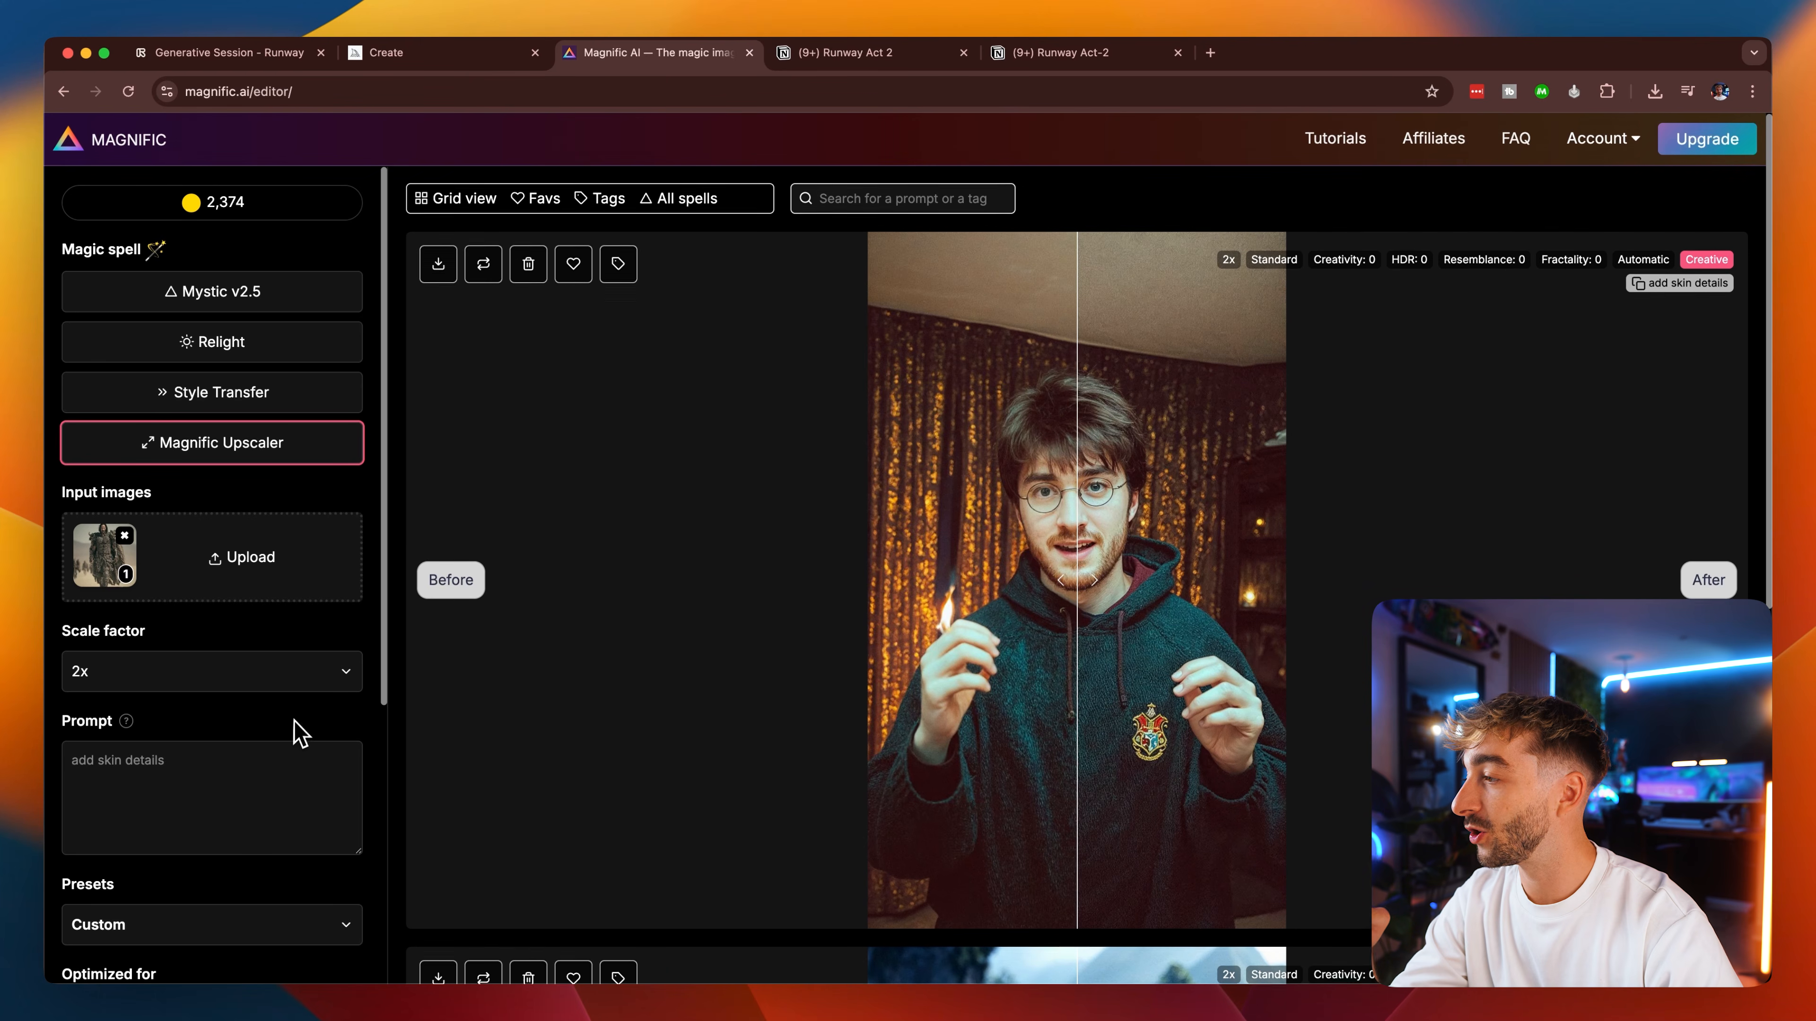
{"action": "left_click_drag", "start_coordinate": [385, 697], "coordinate": [336, 990]}
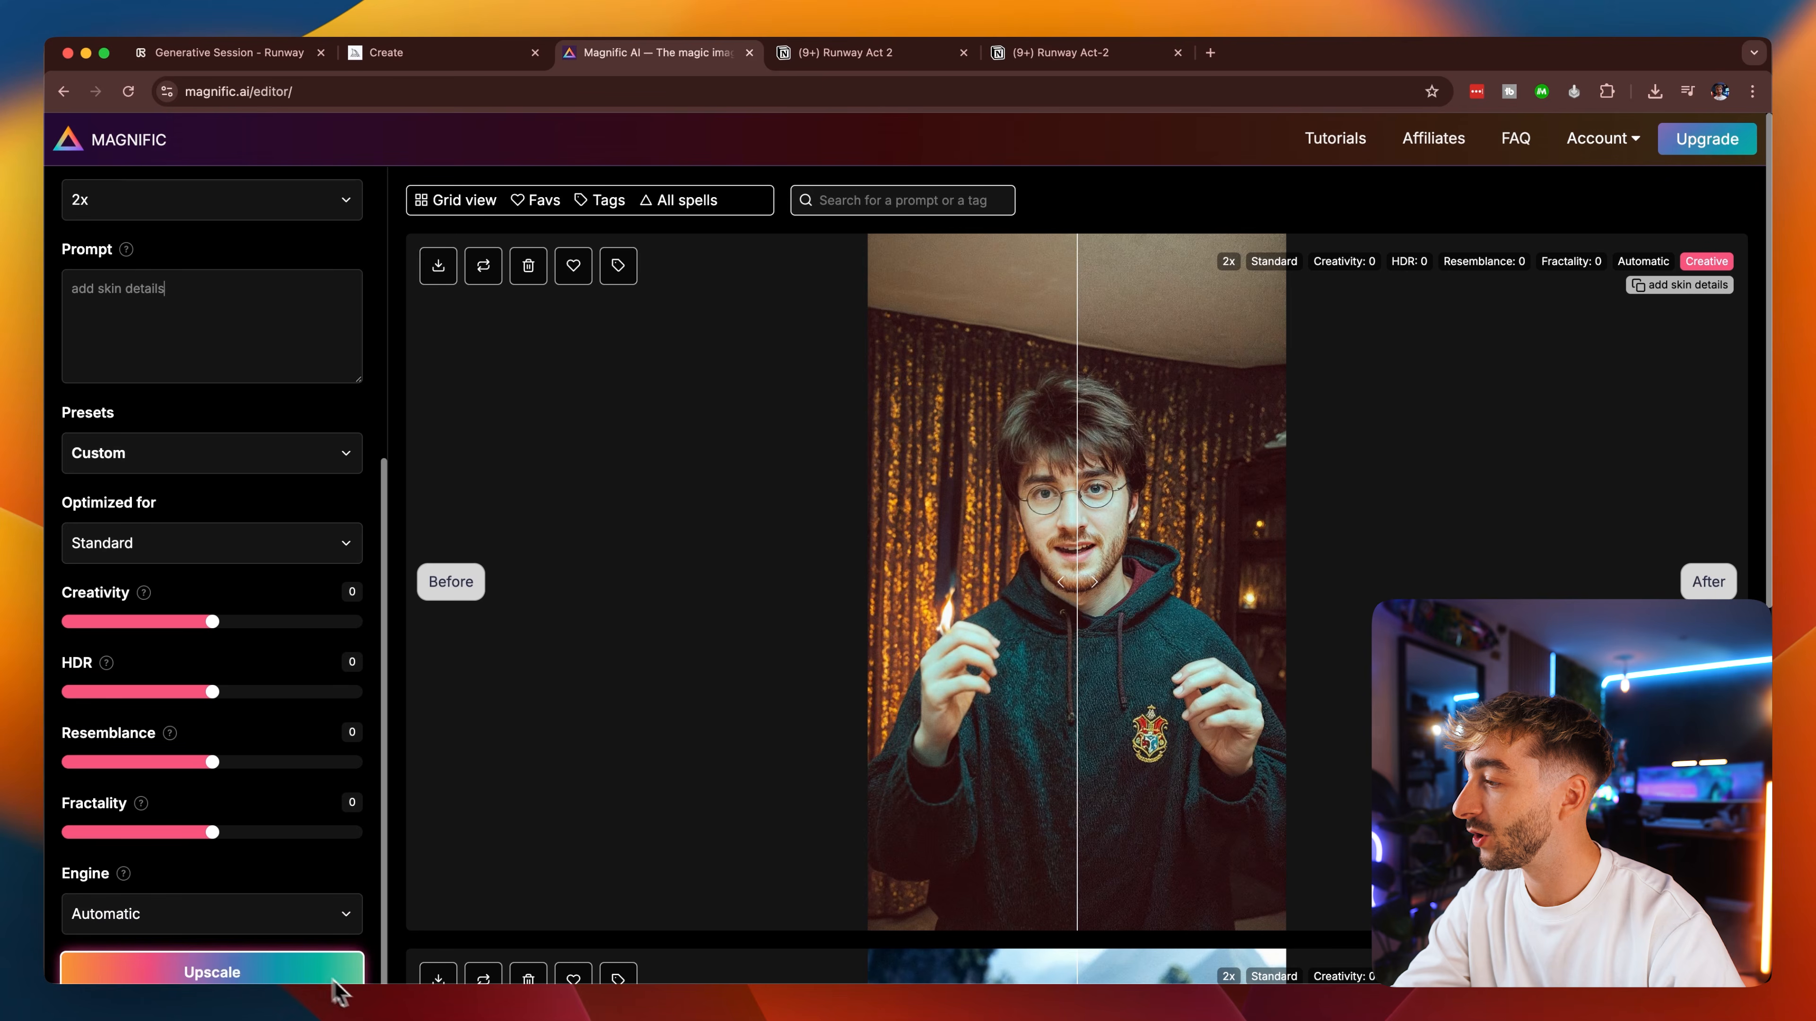
{"action": "left_click", "coordinate": [279, 976]}
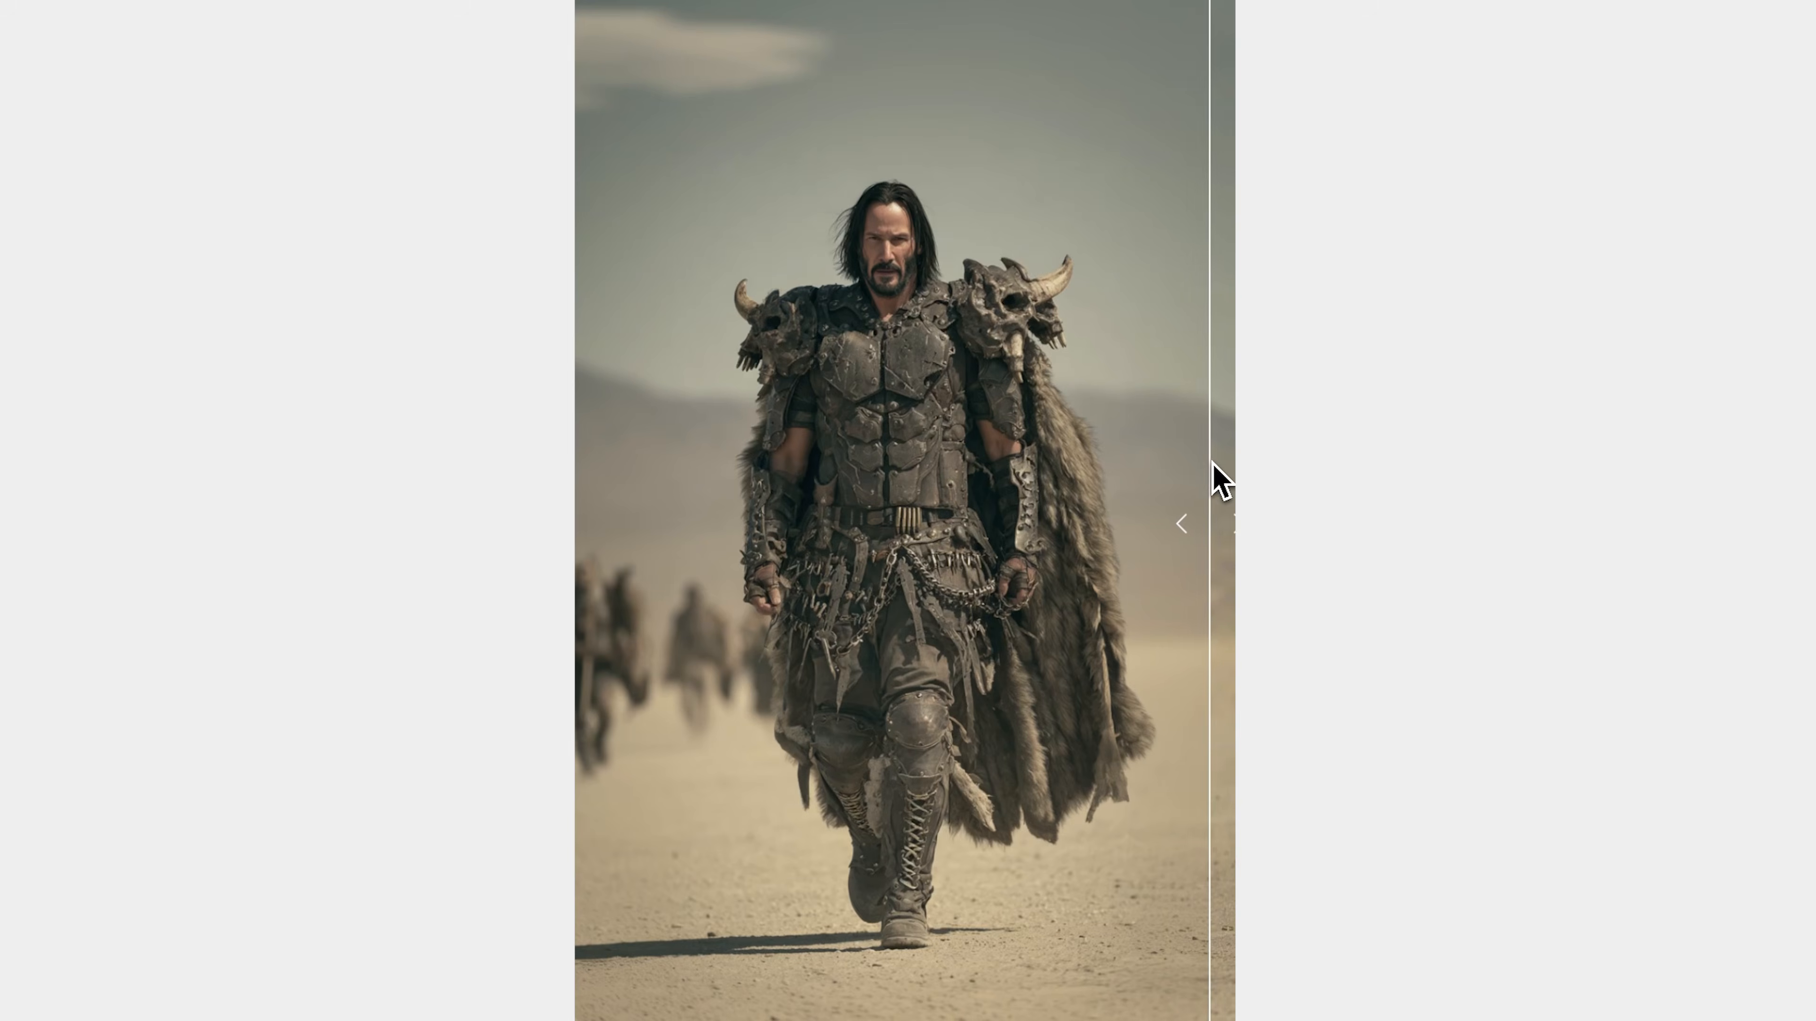
Compare the before and after versions of the upscaled John Wick image and the wizard in the dark hoodie.
{"action": "left_click_drag", "start_coordinate": [1211, 474], "coordinate": [596, 411]}
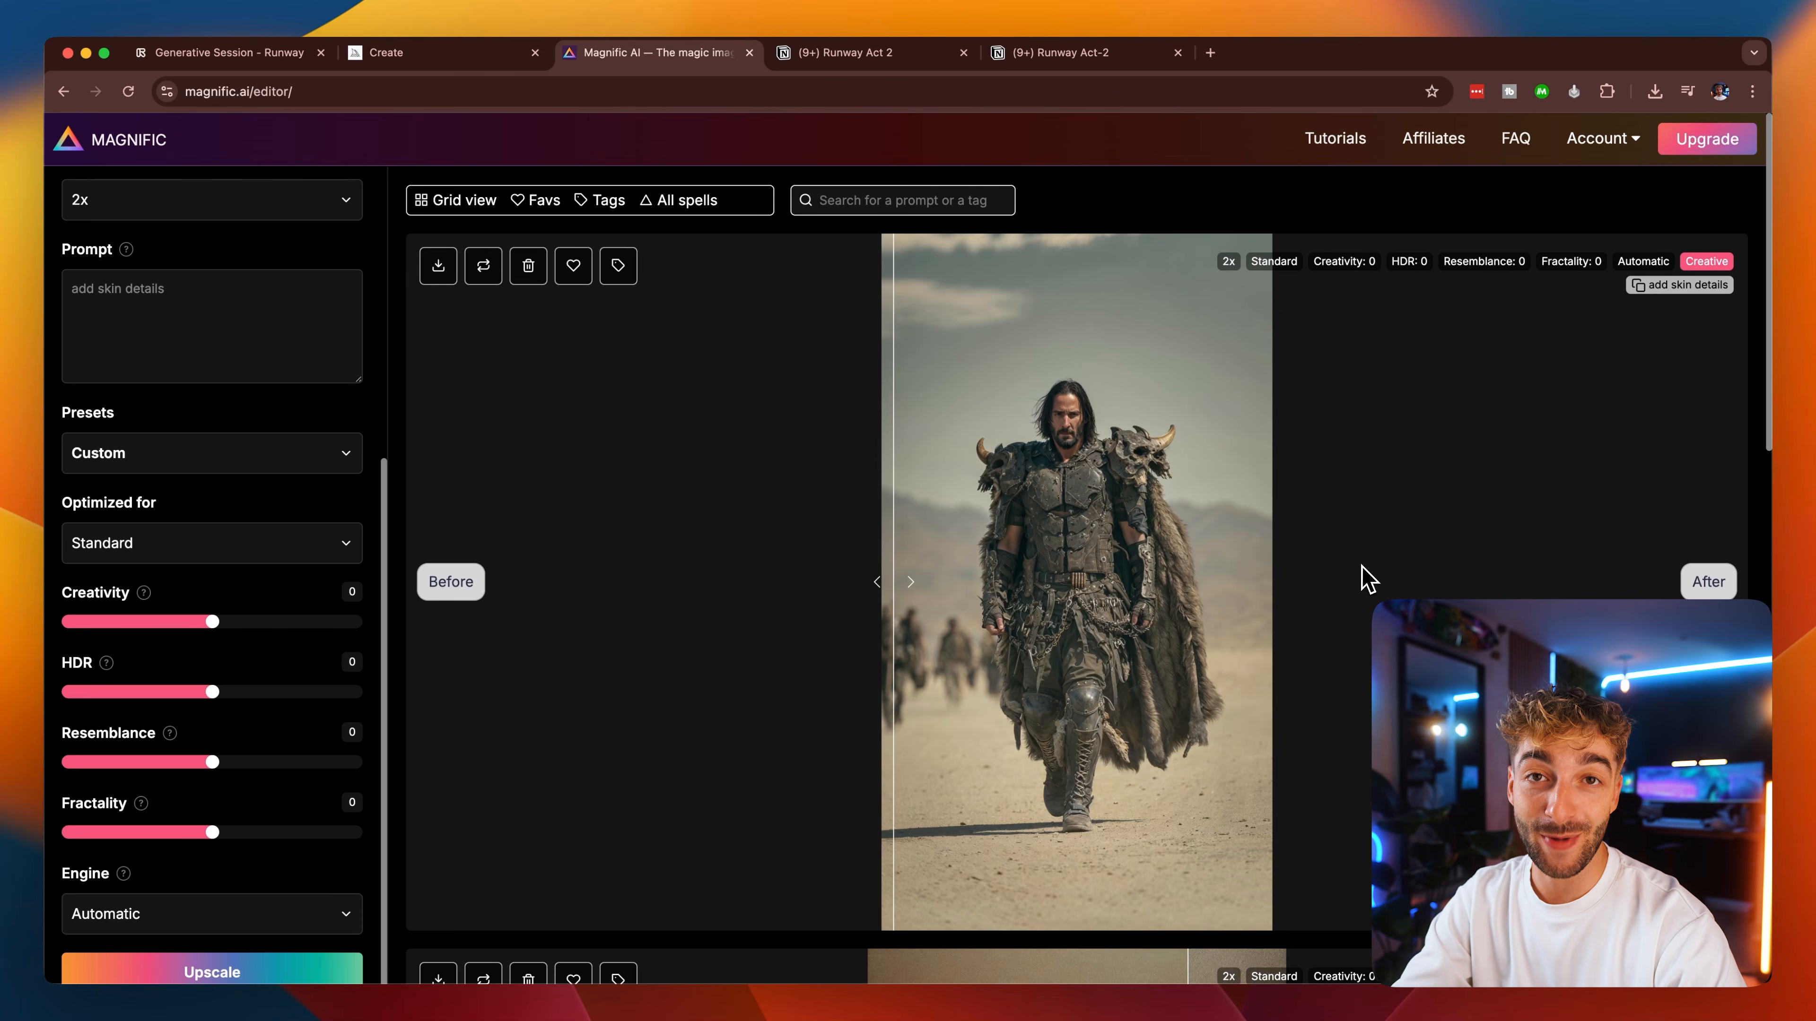
{"action": "scroll", "coordinate": [1367, 580], "scroll_direction": "down", "scroll_amount": 10}
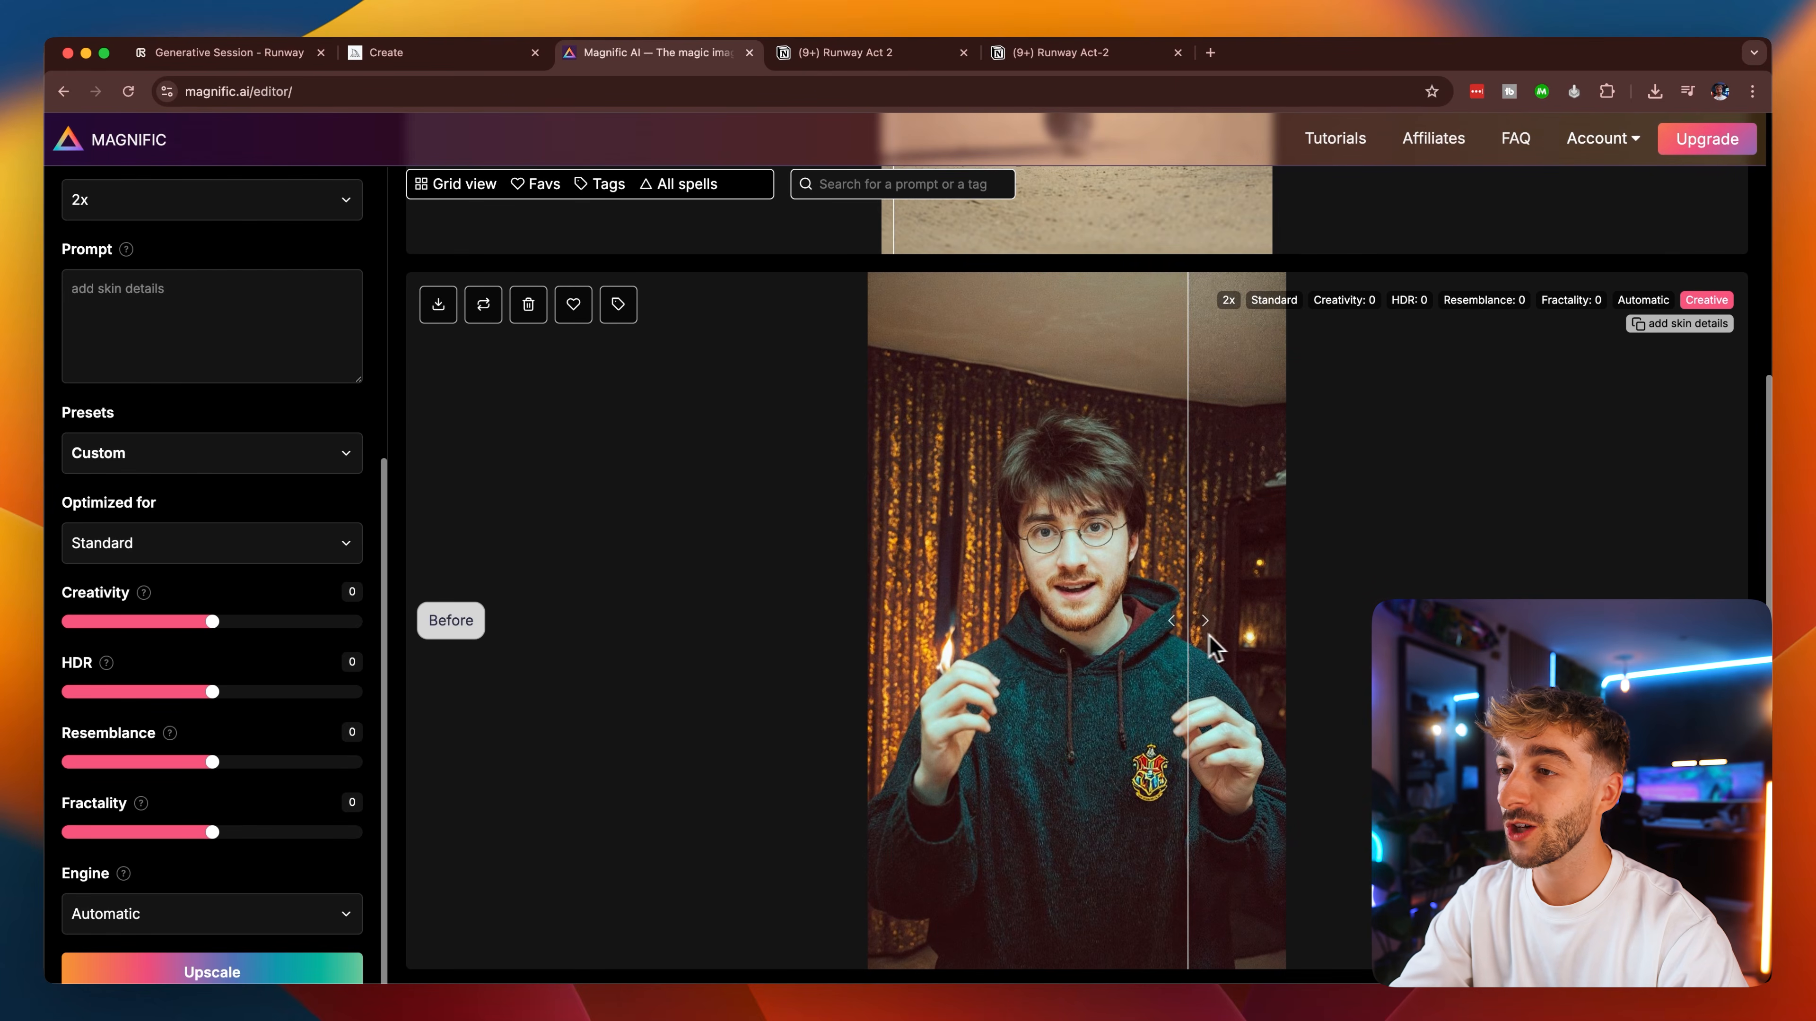
{"action": "left_click_drag", "start_coordinate": [1187, 639], "coordinate": [996, 637]}
{"action": "left_click_drag", "start_coordinate": [763, 608], "coordinate": [577, 608]}
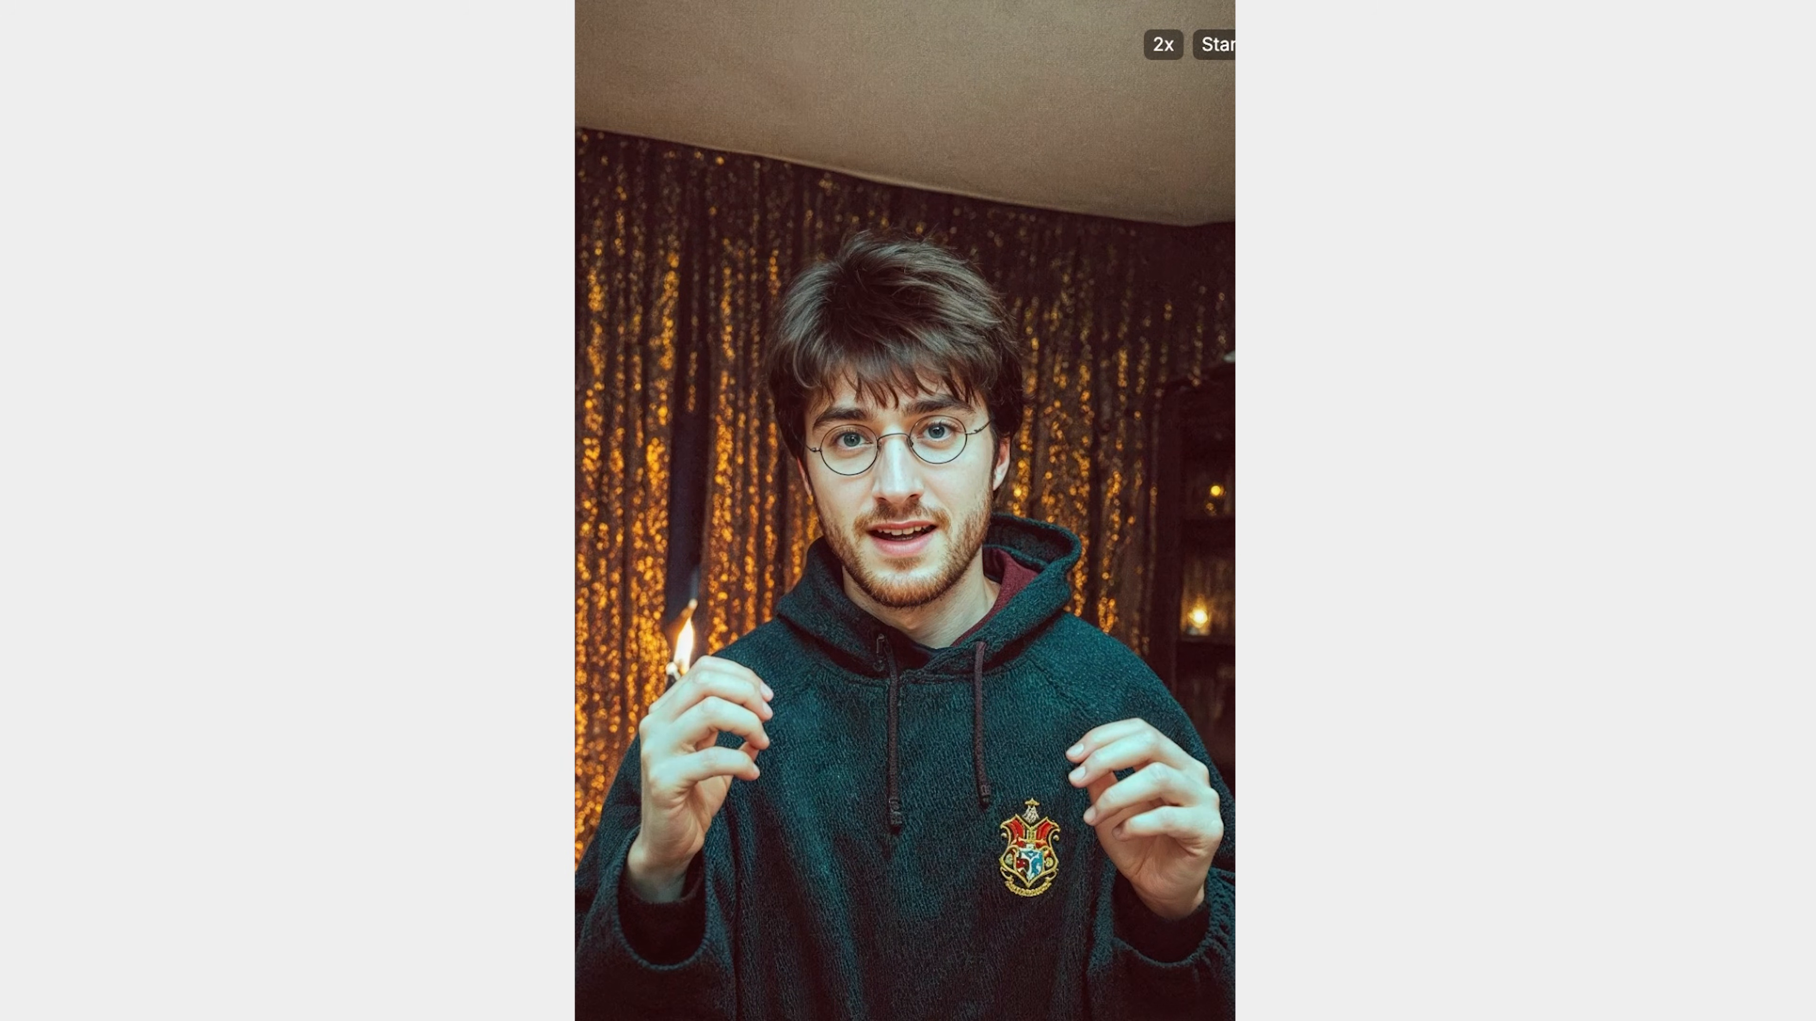
{"action": "left_click_drag", "start_coordinate": [577, 593], "coordinate": [911, 589]}
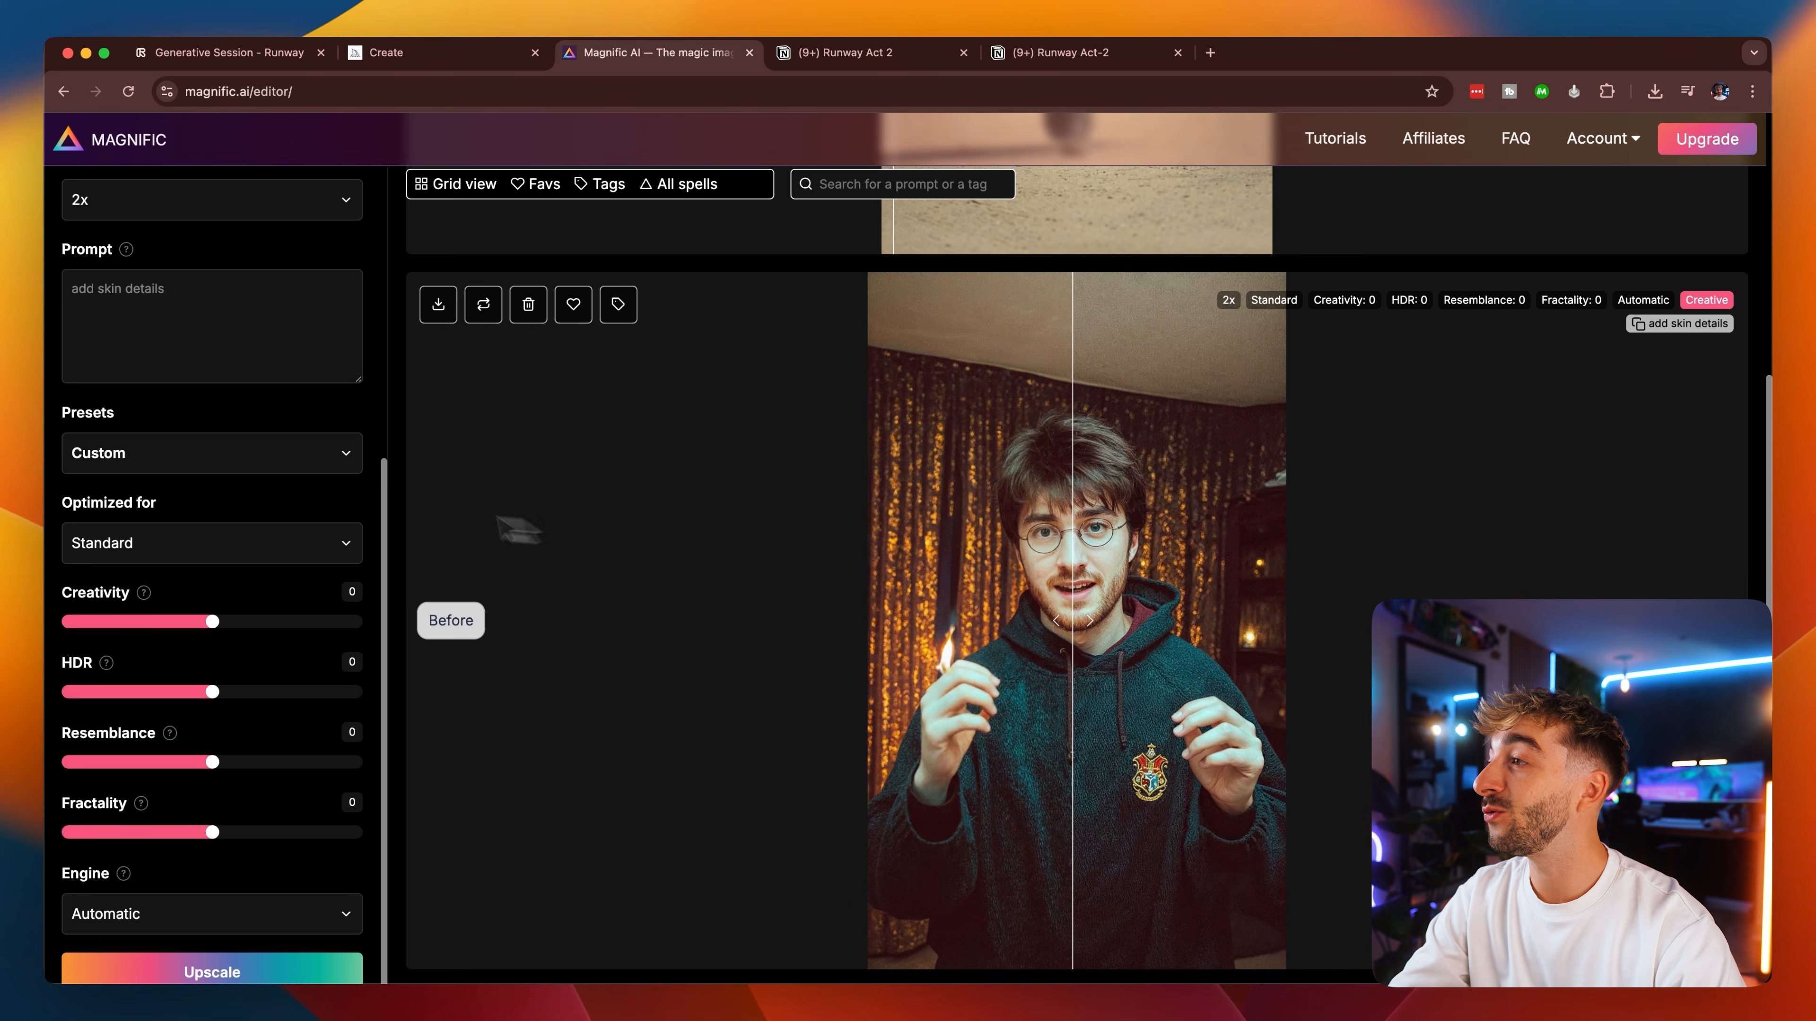
Show the upscaling history as a grid and look through the earlier generated images.
{"action": "scroll", "coordinate": [318, 488], "scroll_direction": "up", "scroll_amount": 7}
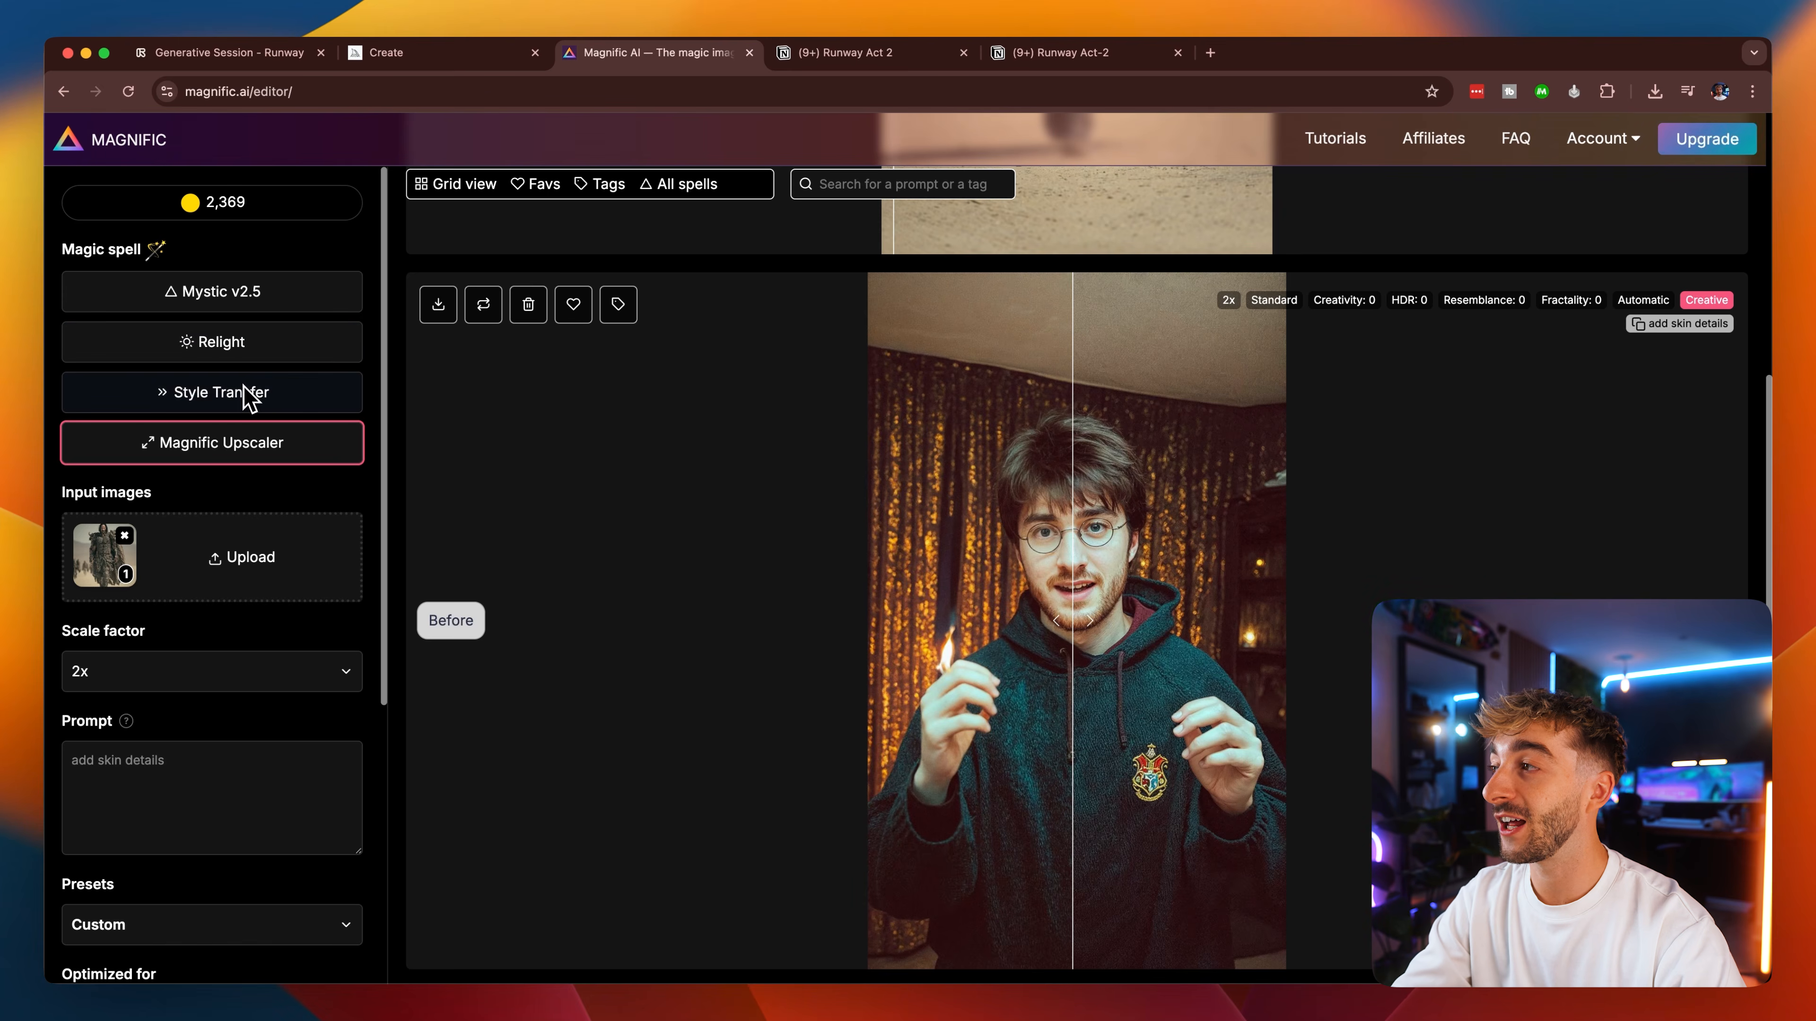
{"action": "left_click", "coordinate": [440, 188]}
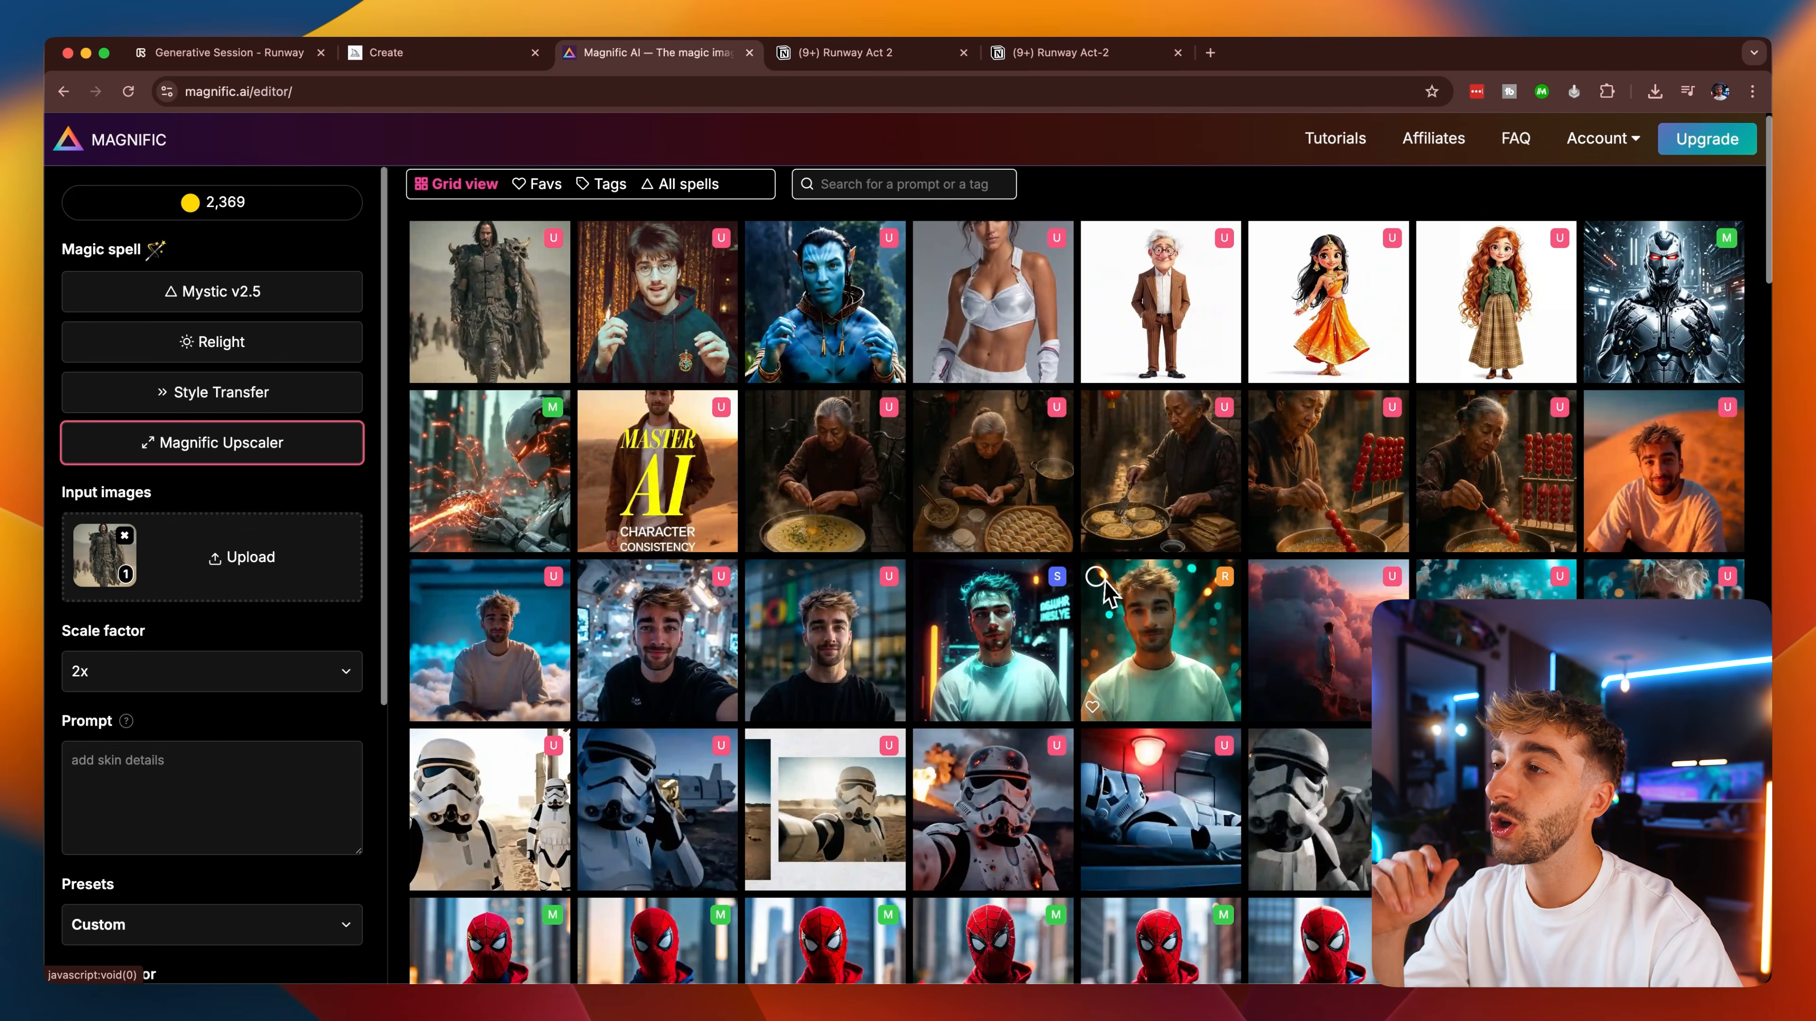
{"action": "scroll", "coordinate": [1201, 672], "scroll_direction": "down", "scroll_amount": 5}
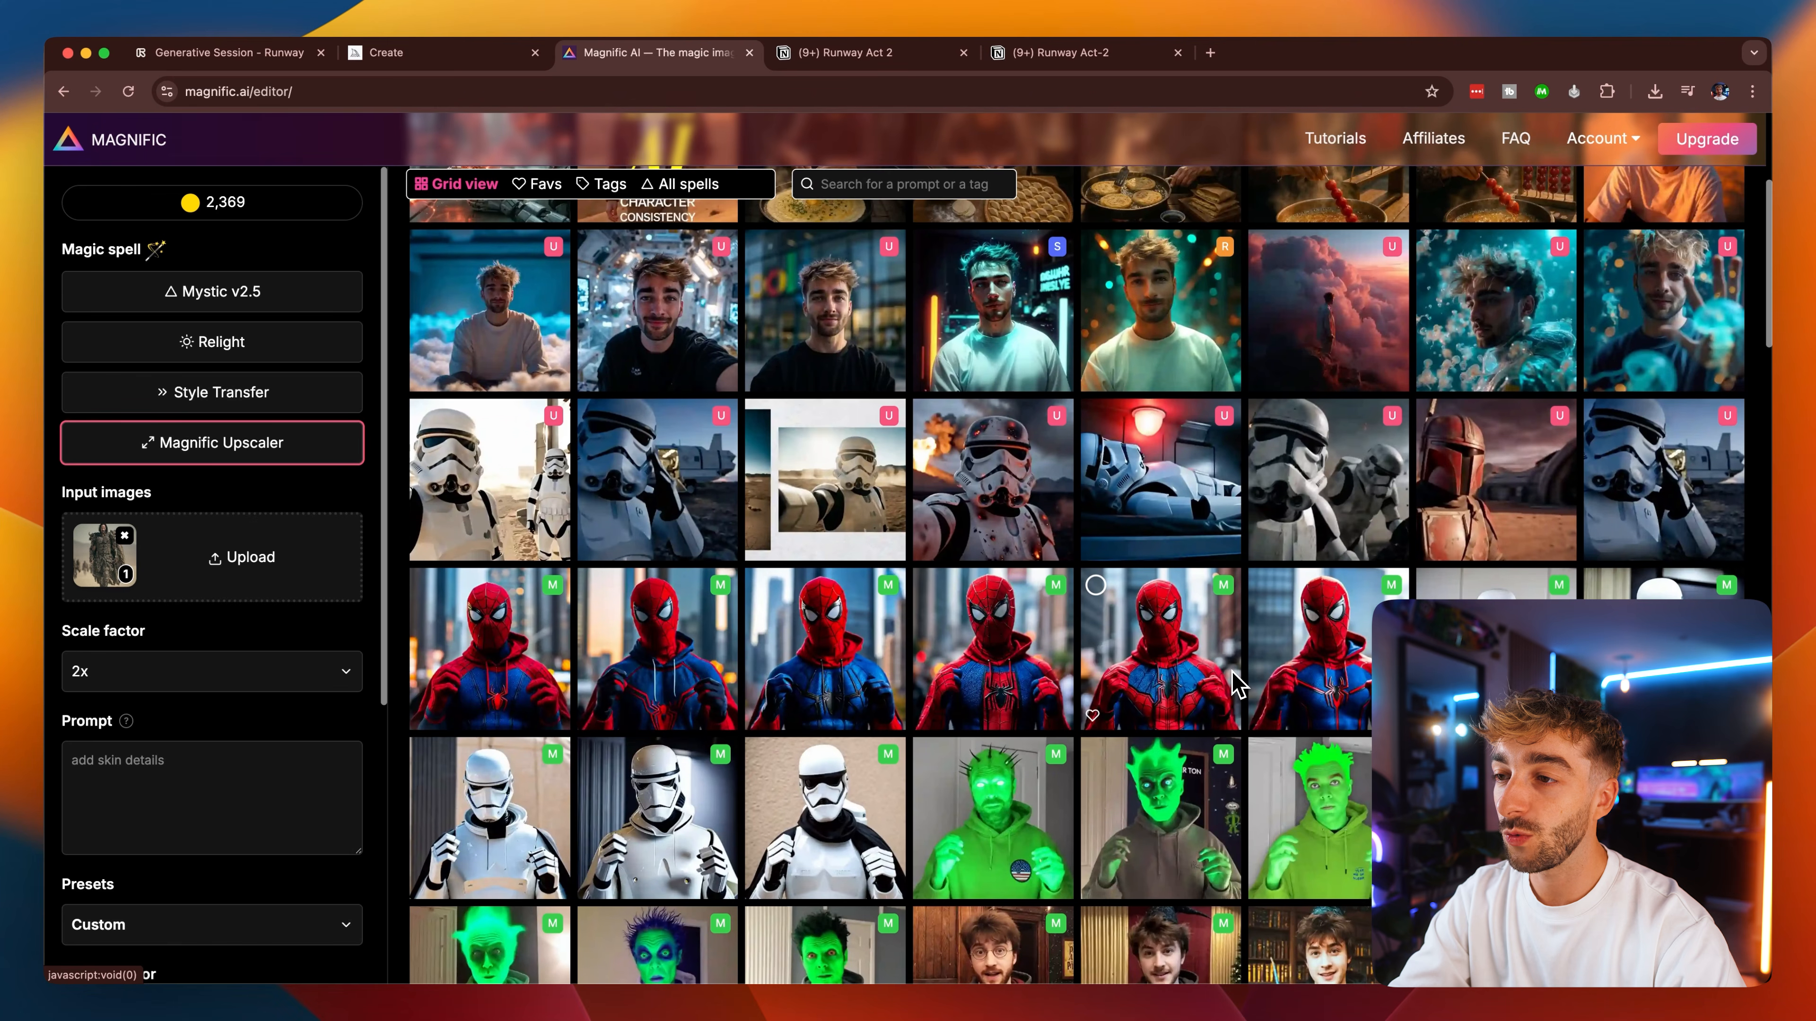
Open a Spider-Man Mystic generation from the history grid and compare its before and after versions.
{"action": "scroll", "coordinate": [1151, 651], "scroll_direction": "down", "scroll_amount": 1}
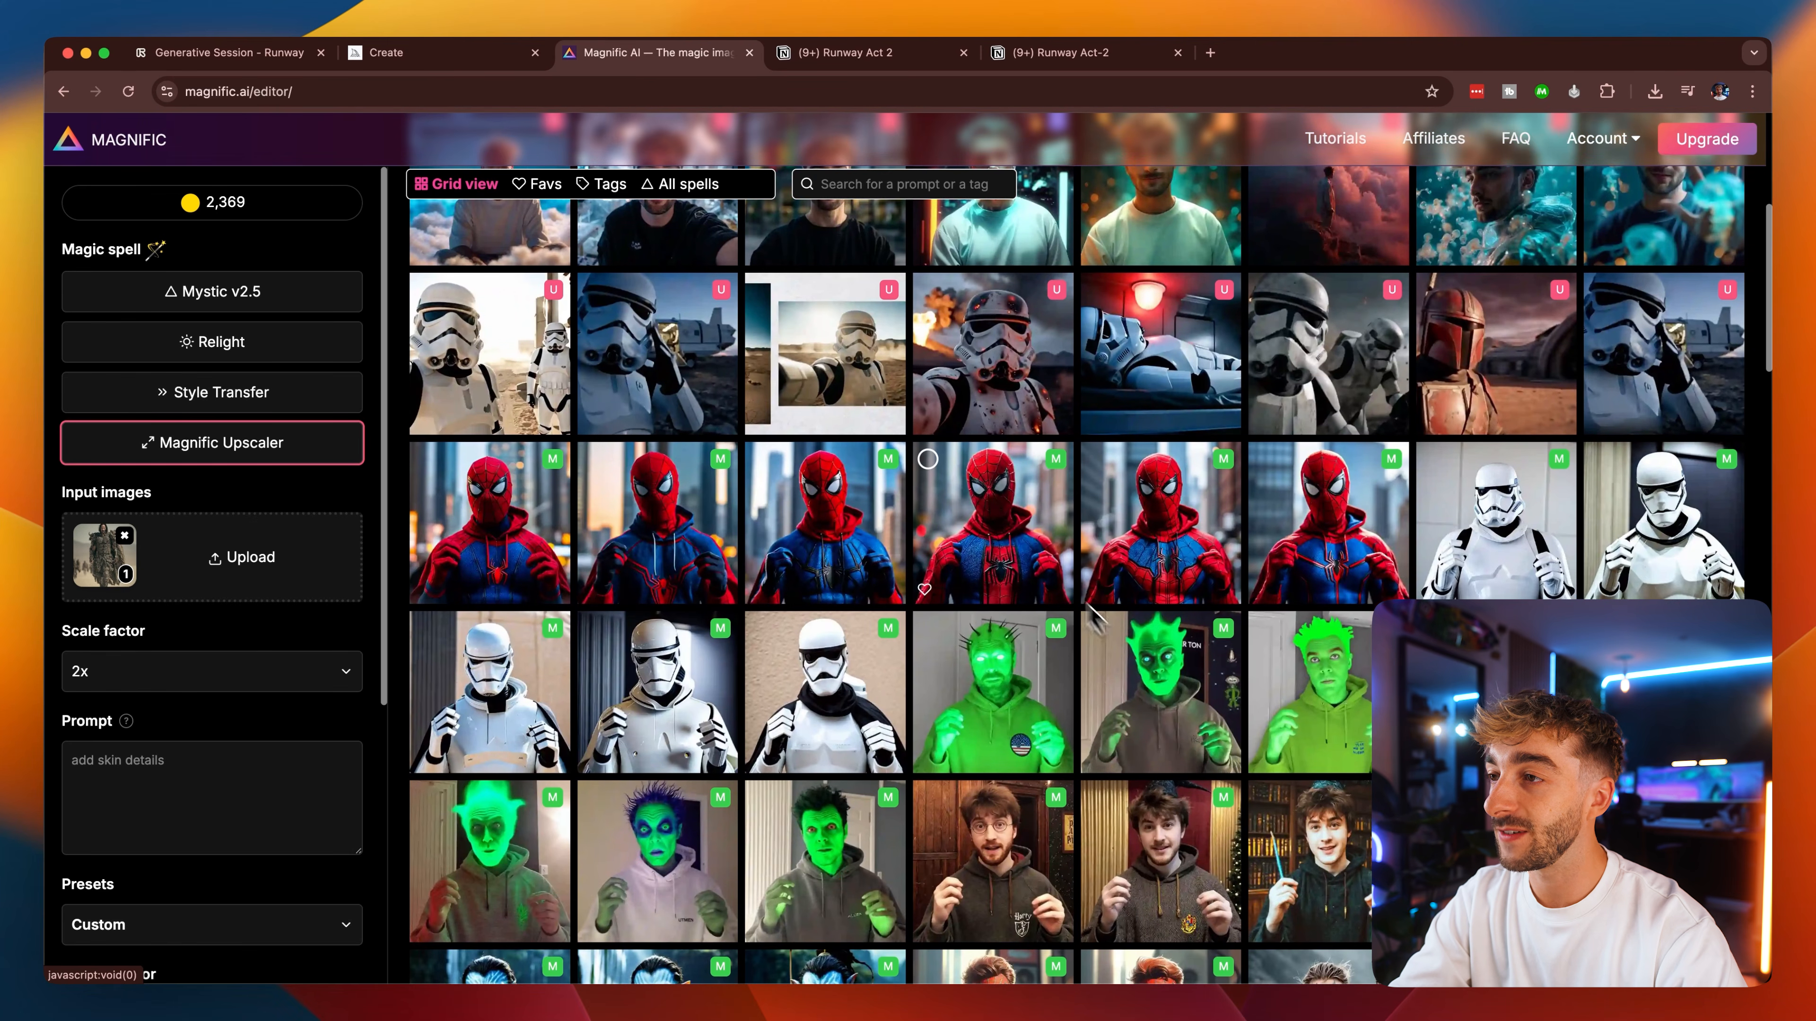
{"action": "left_click", "coordinate": [996, 508]}
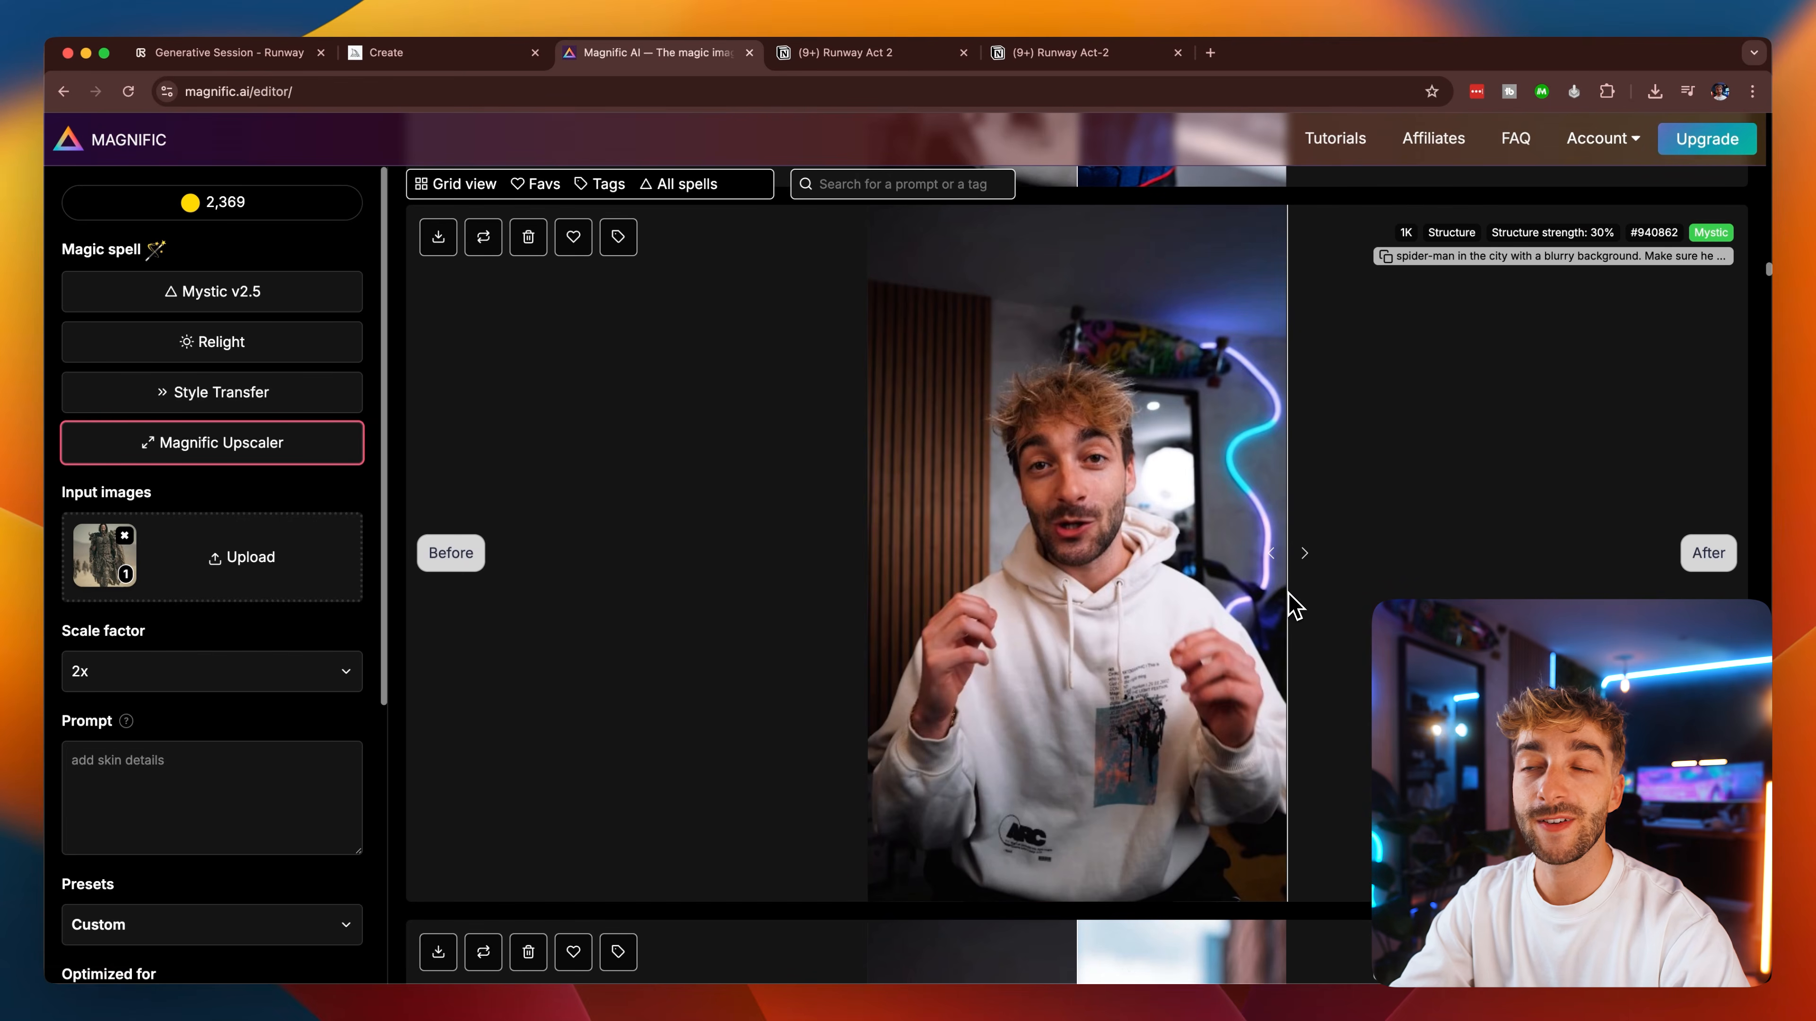
{"action": "left_click_drag", "start_coordinate": [1286, 555], "coordinate": [946, 555]}
{"action": "left_click_drag", "start_coordinate": [699, 480], "coordinate": [577, 500]}
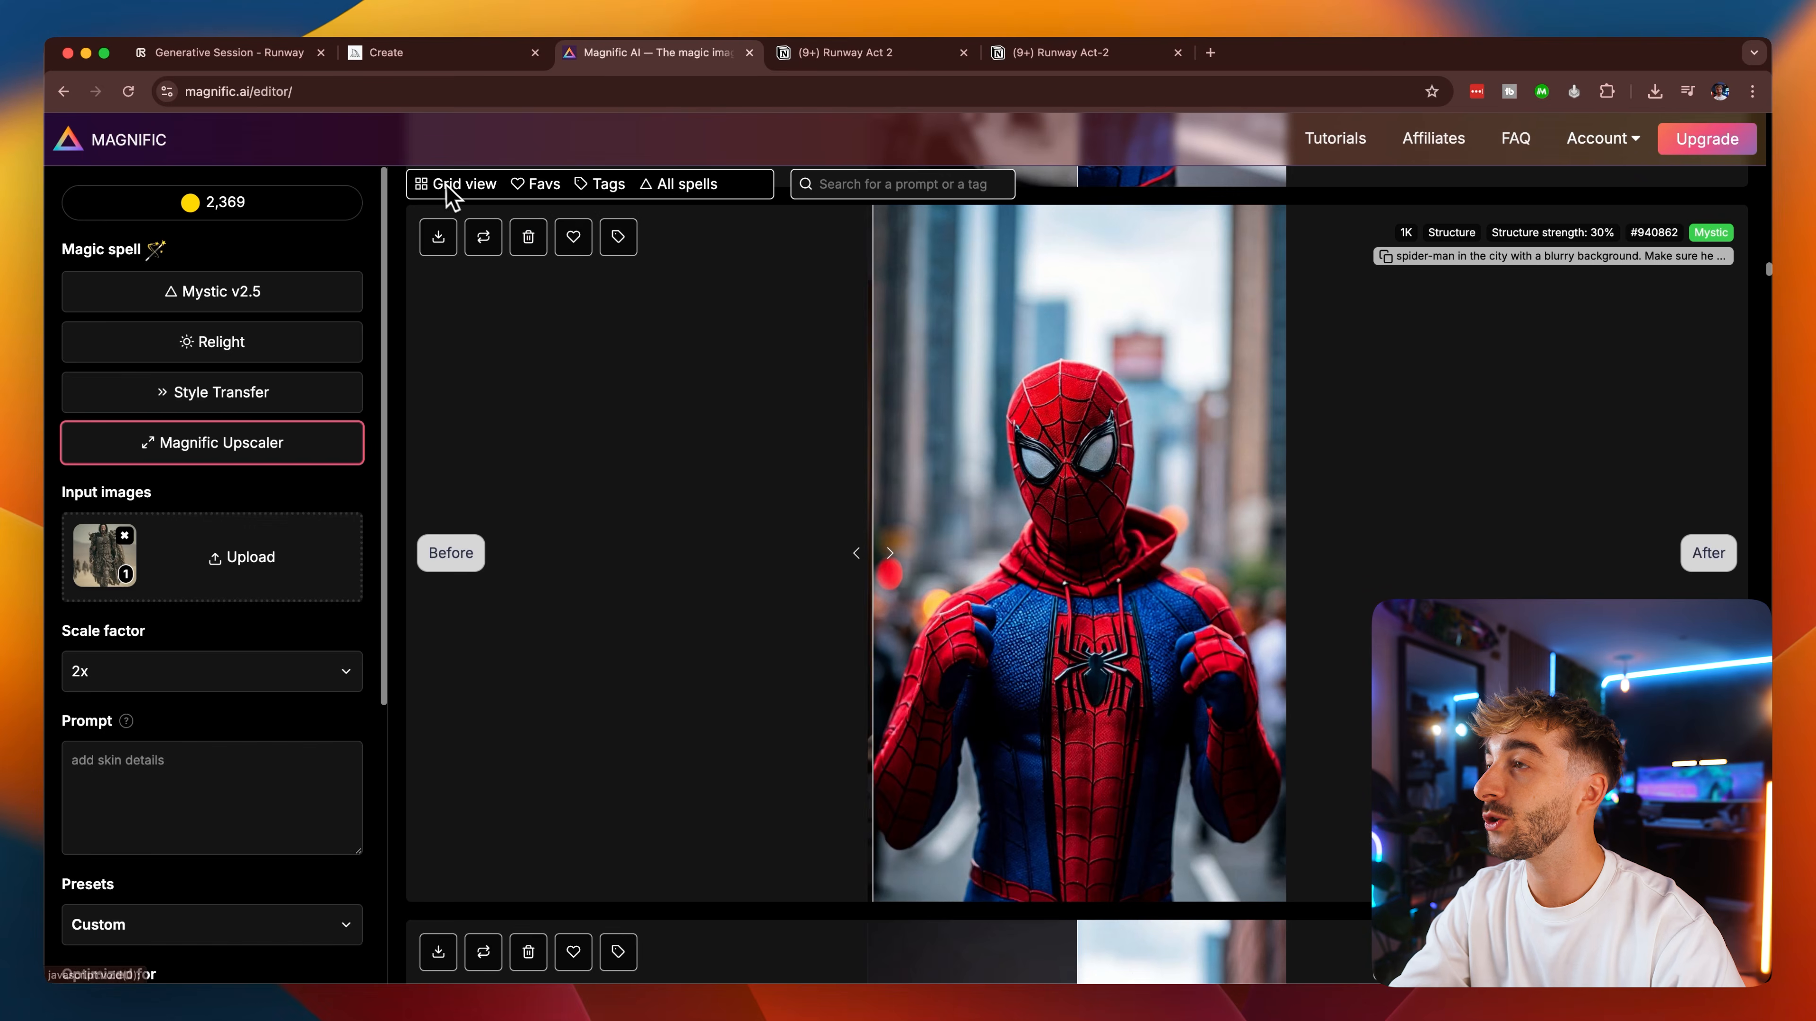
Switch to Mystic v2.5 and reuse the parameters of the earlier Spider-Man in a blue hoodie generation.
{"action": "left_click", "coordinate": [449, 184]}
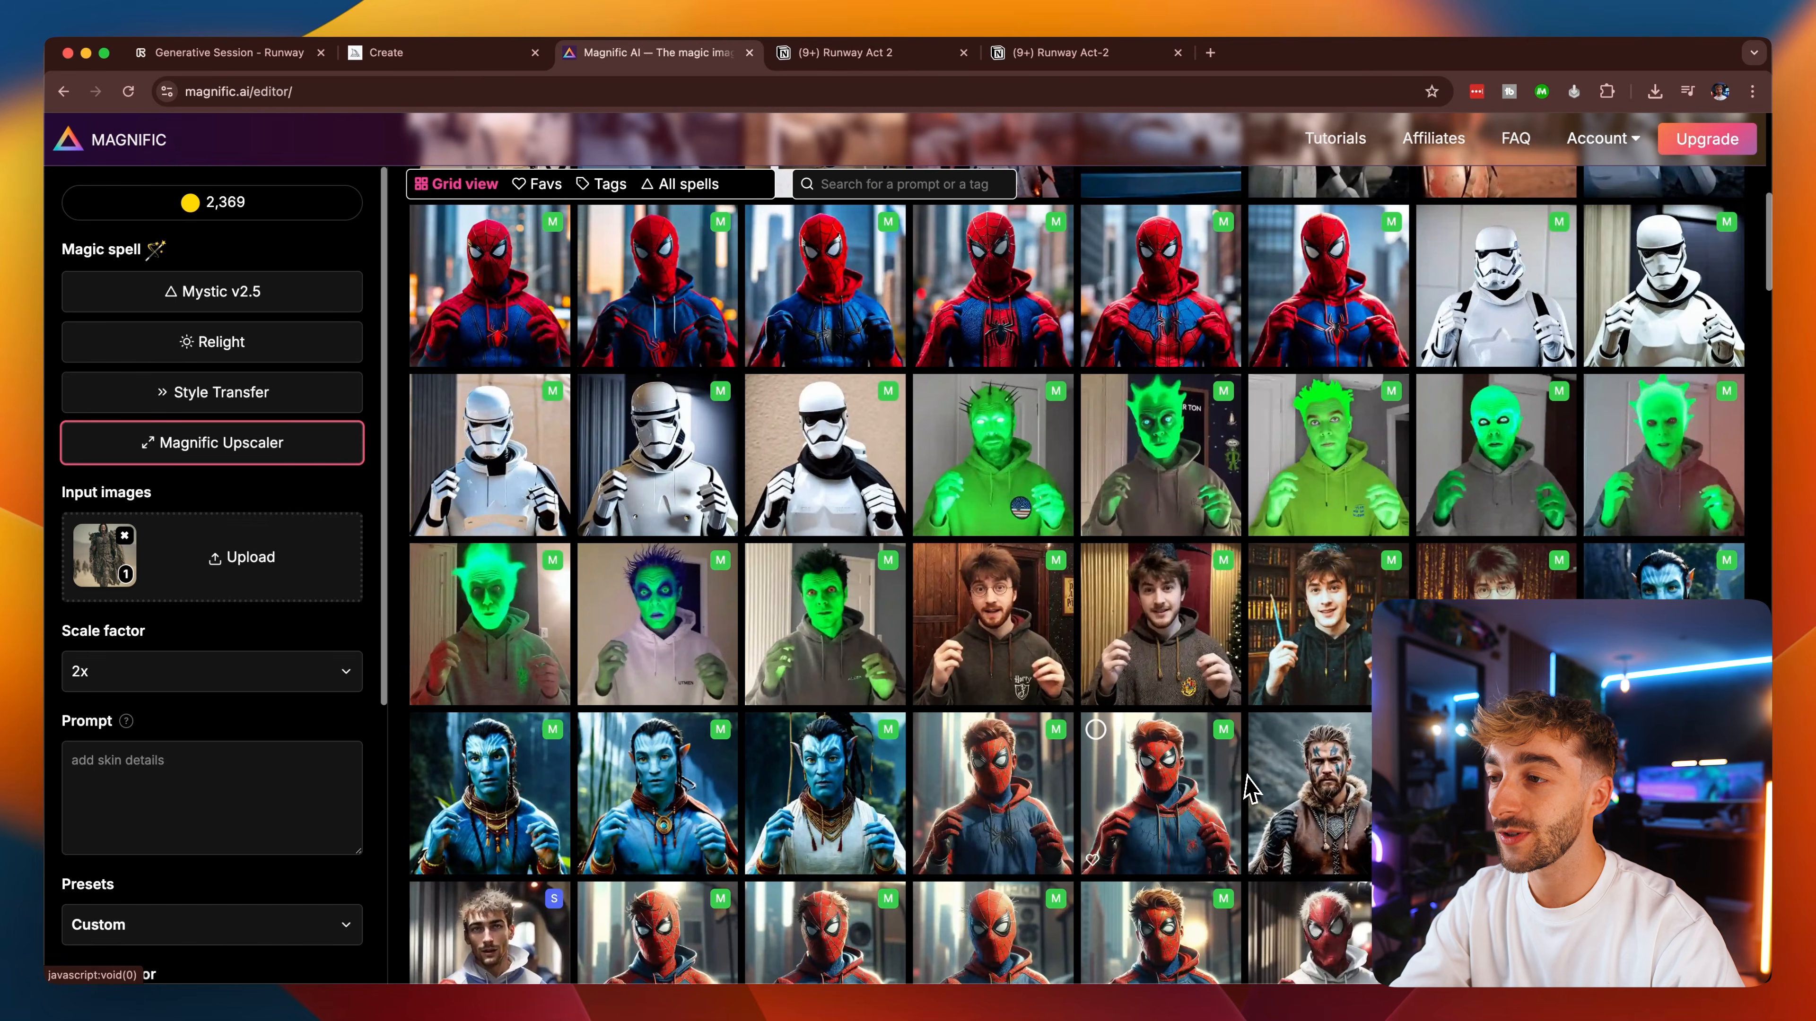
{"action": "scroll", "coordinate": [1237, 783], "scroll_direction": "down", "scroll_amount": 4}
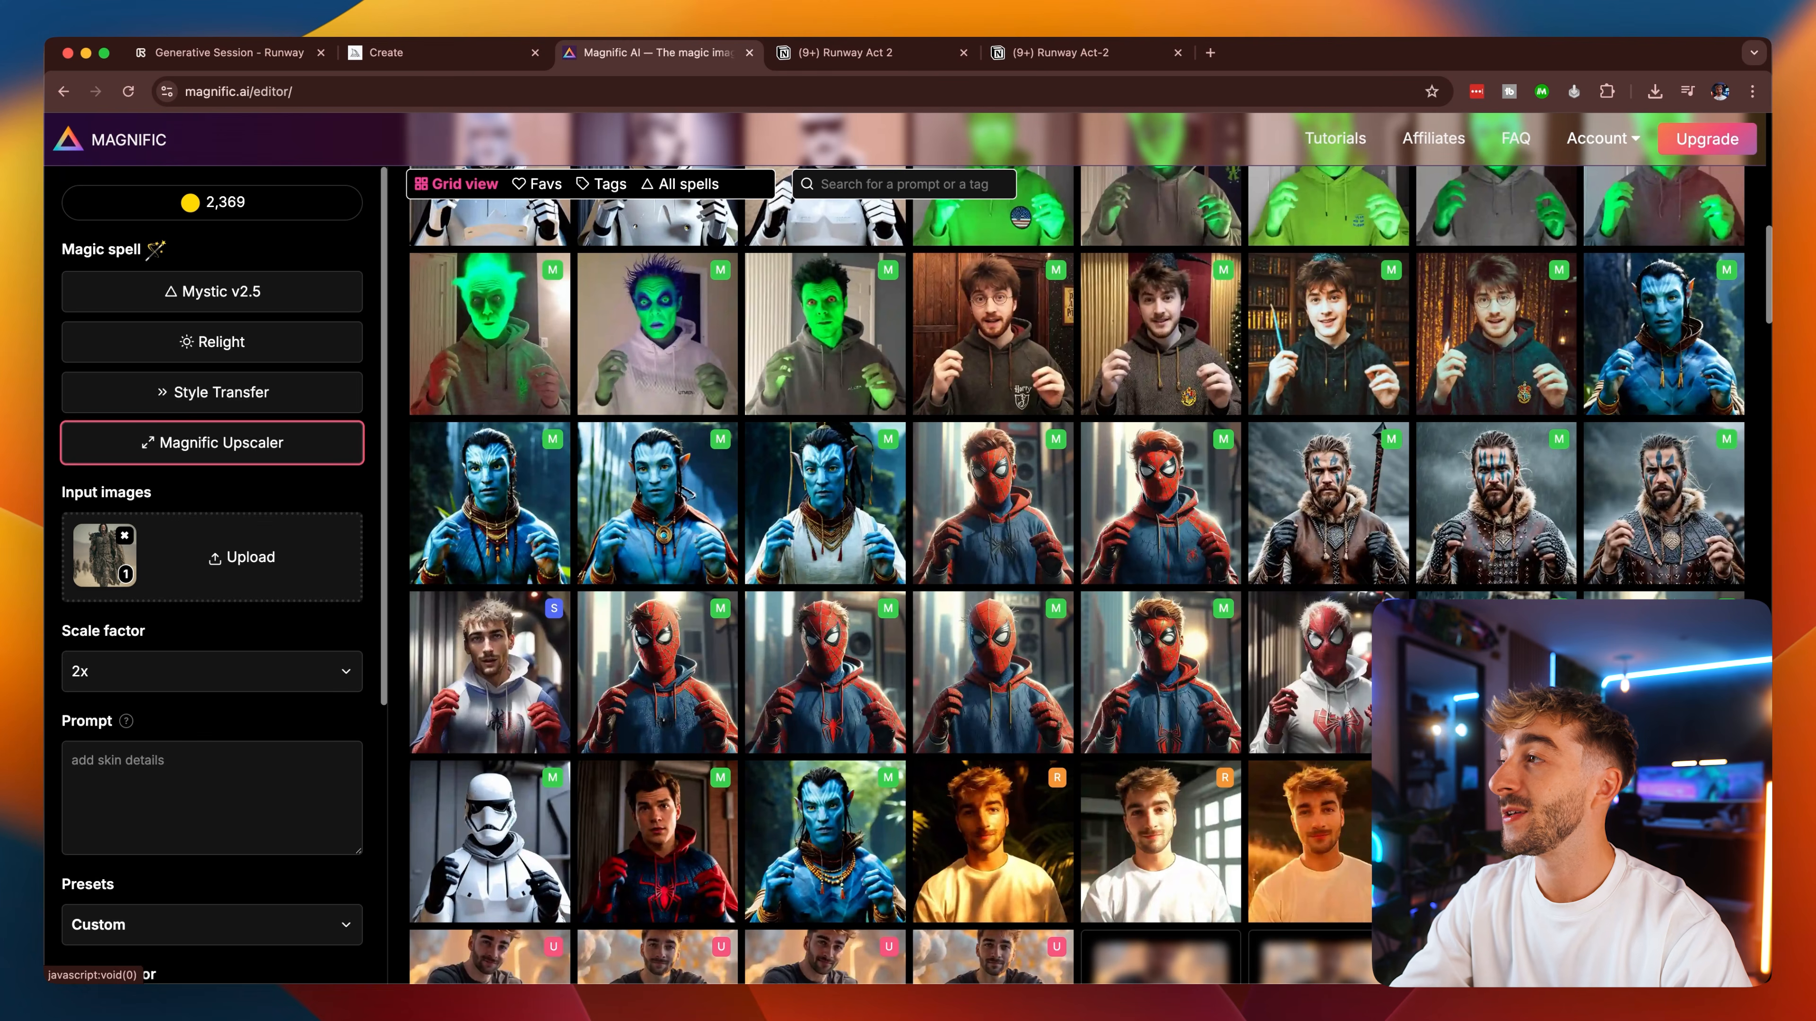
{"action": "left_click", "coordinate": [216, 290]}
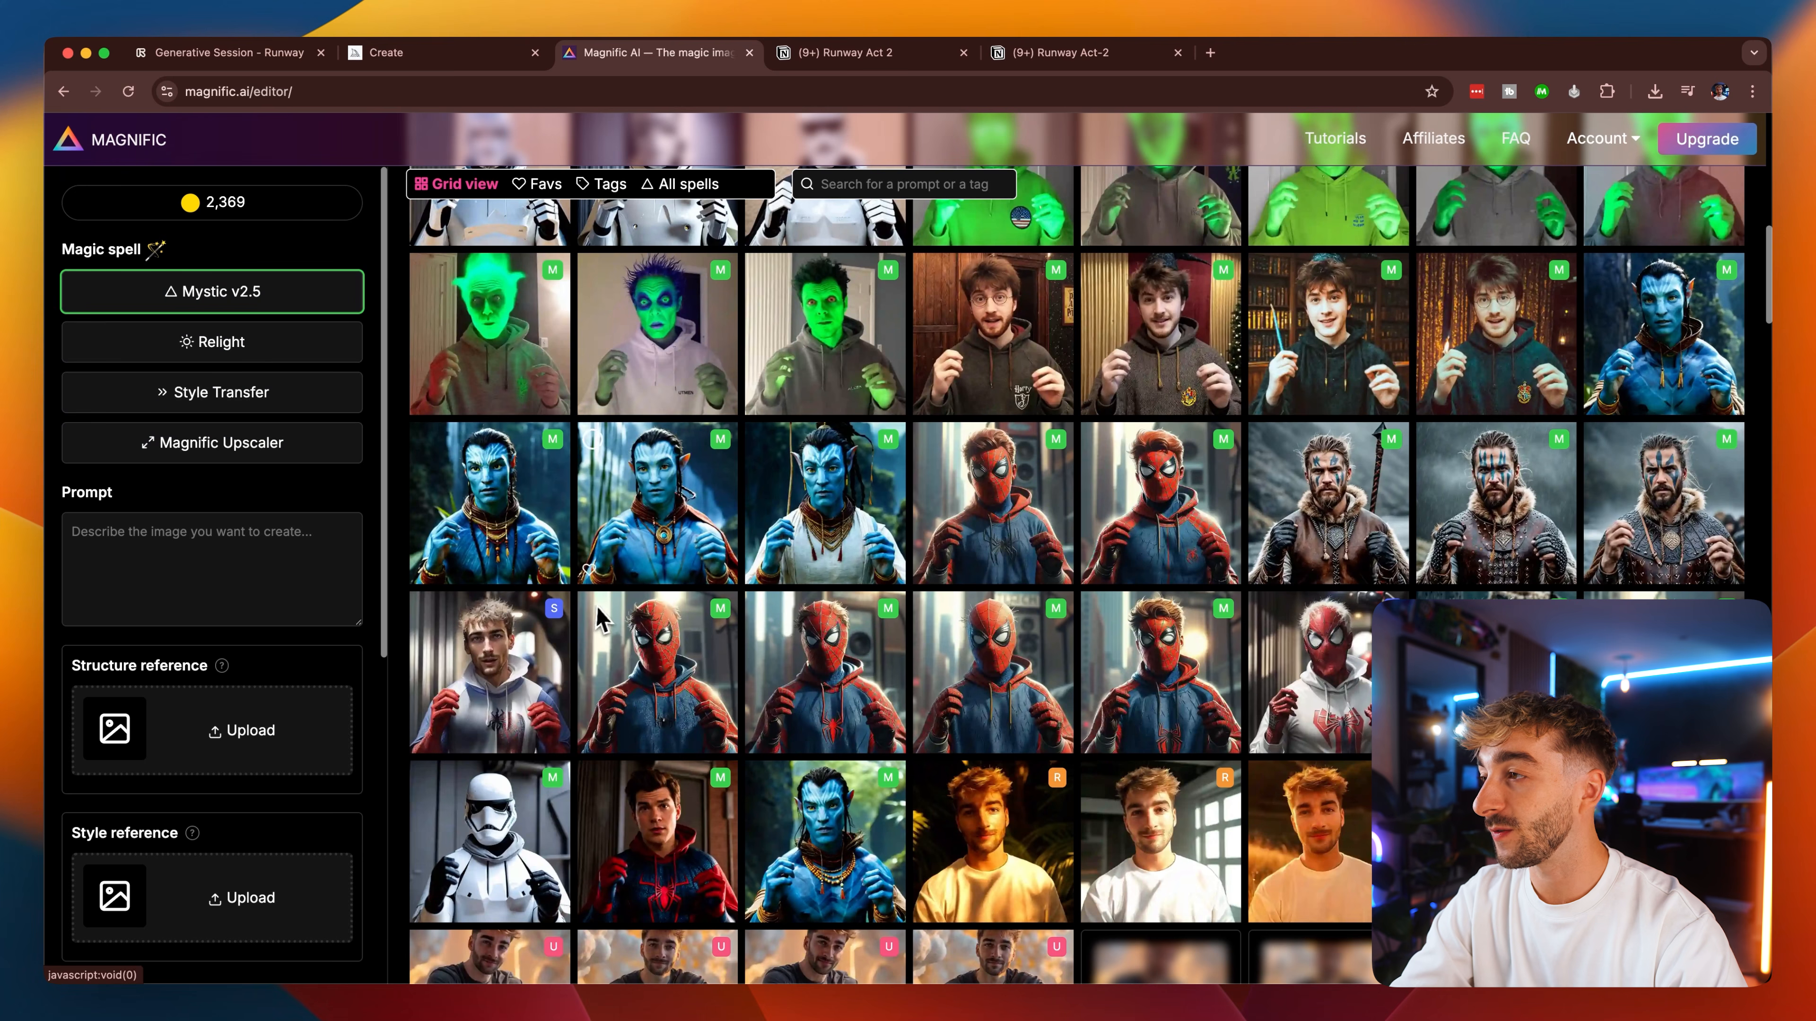
{"action": "left_click", "coordinate": [977, 510]}
{"action": "left_click", "coordinate": [484, 247]}
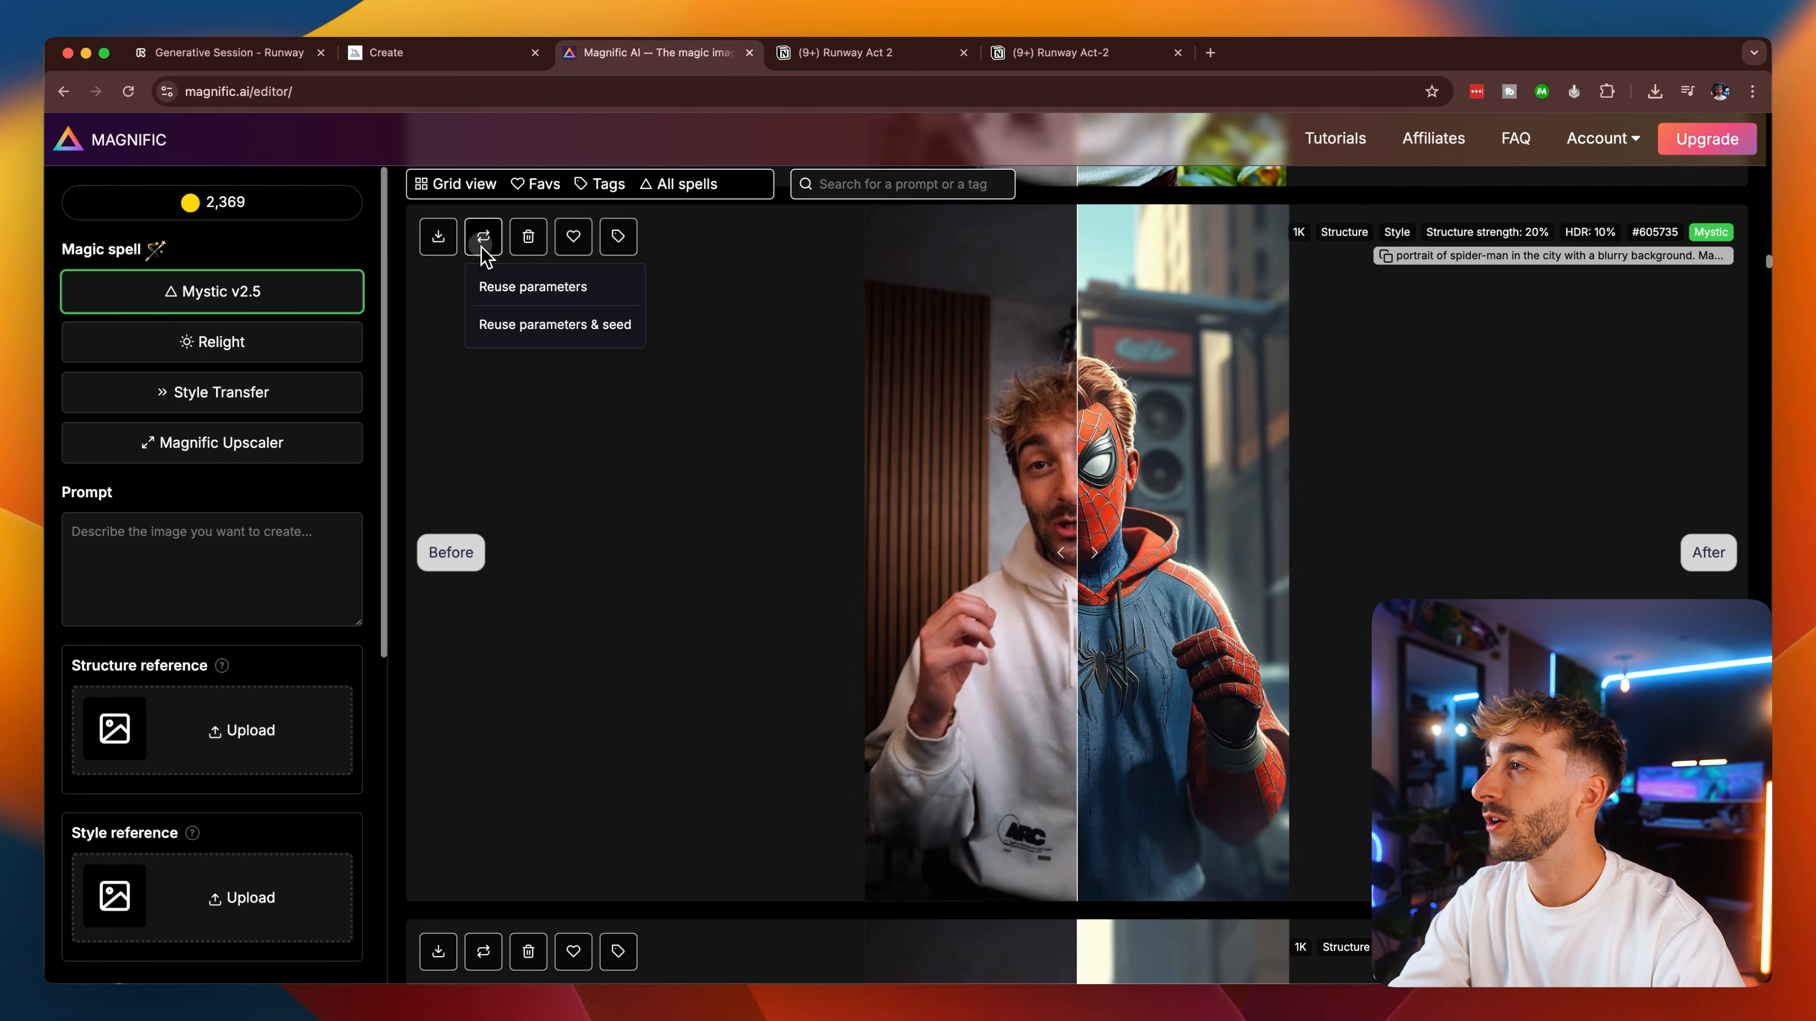
{"action": "left_click", "coordinate": [521, 287]}
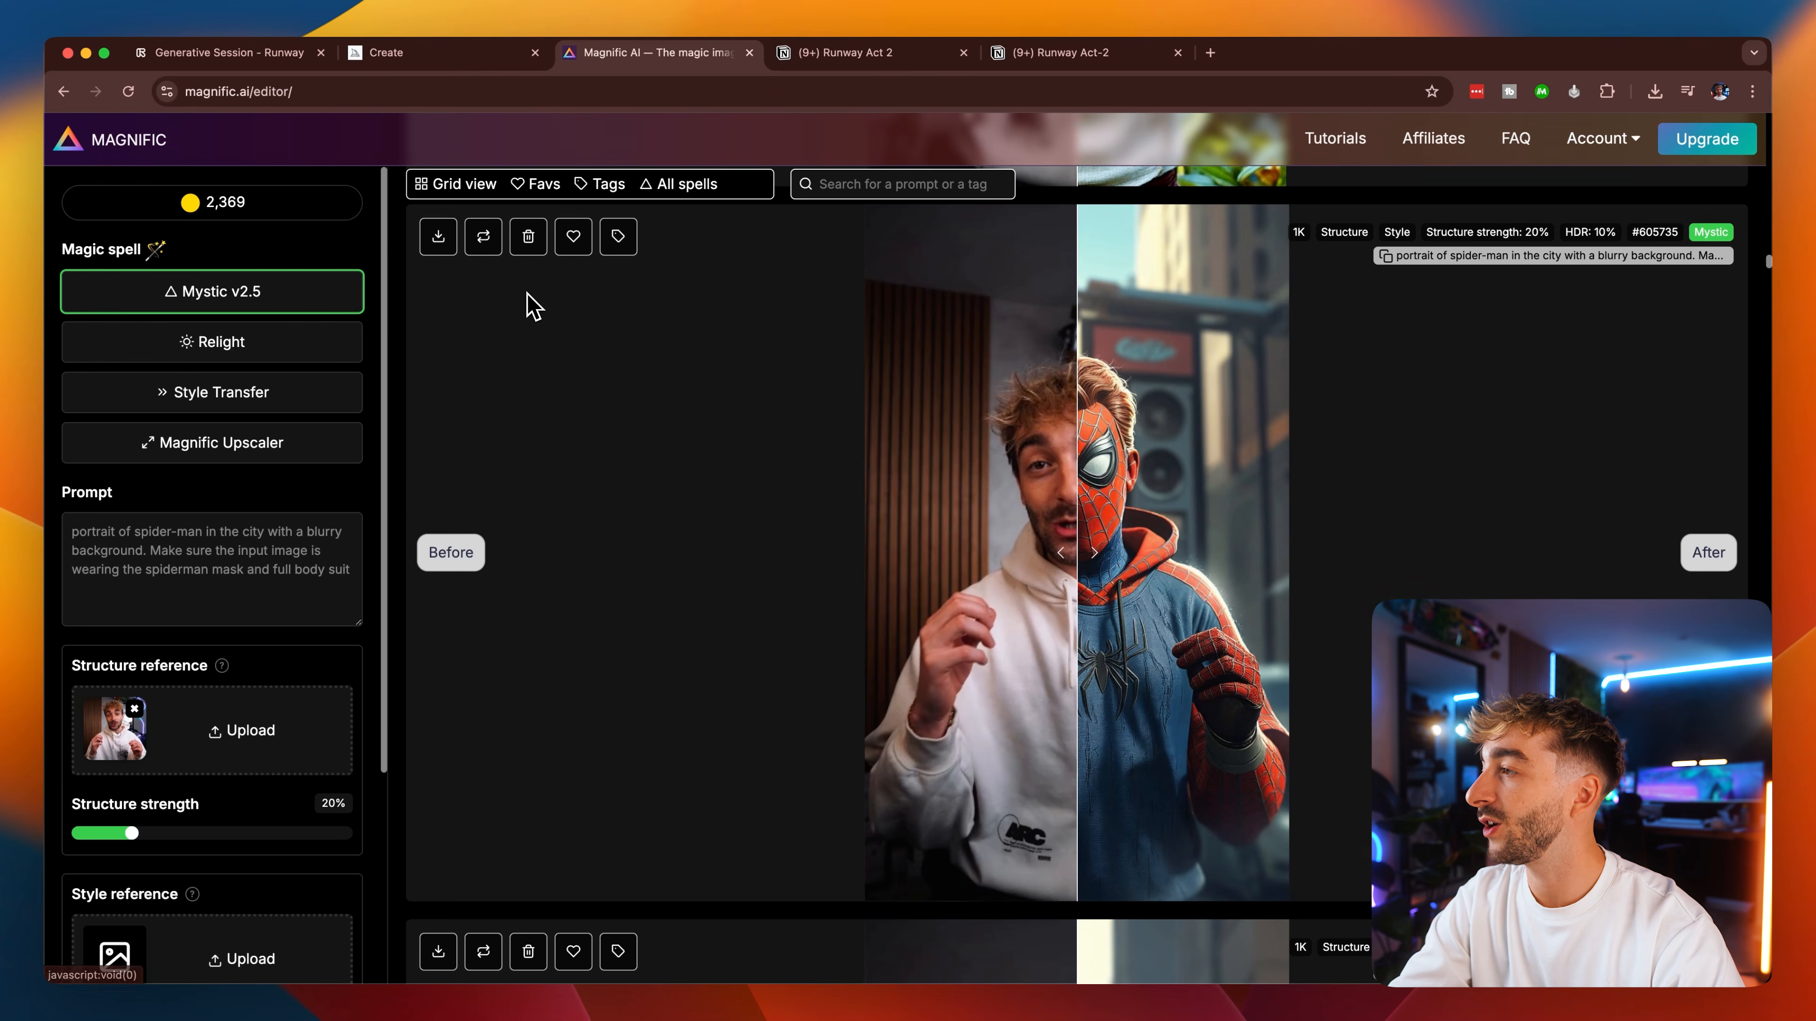
Review the reused Spider-Man prompt and reference settings, and remove the style reference image.
{"action": "scroll", "coordinate": [252, 758], "scroll_direction": "down", "scroll_amount": 1}
{"action": "scroll", "coordinate": [252, 758], "scroll_direction": "down", "scroll_amount": 3}
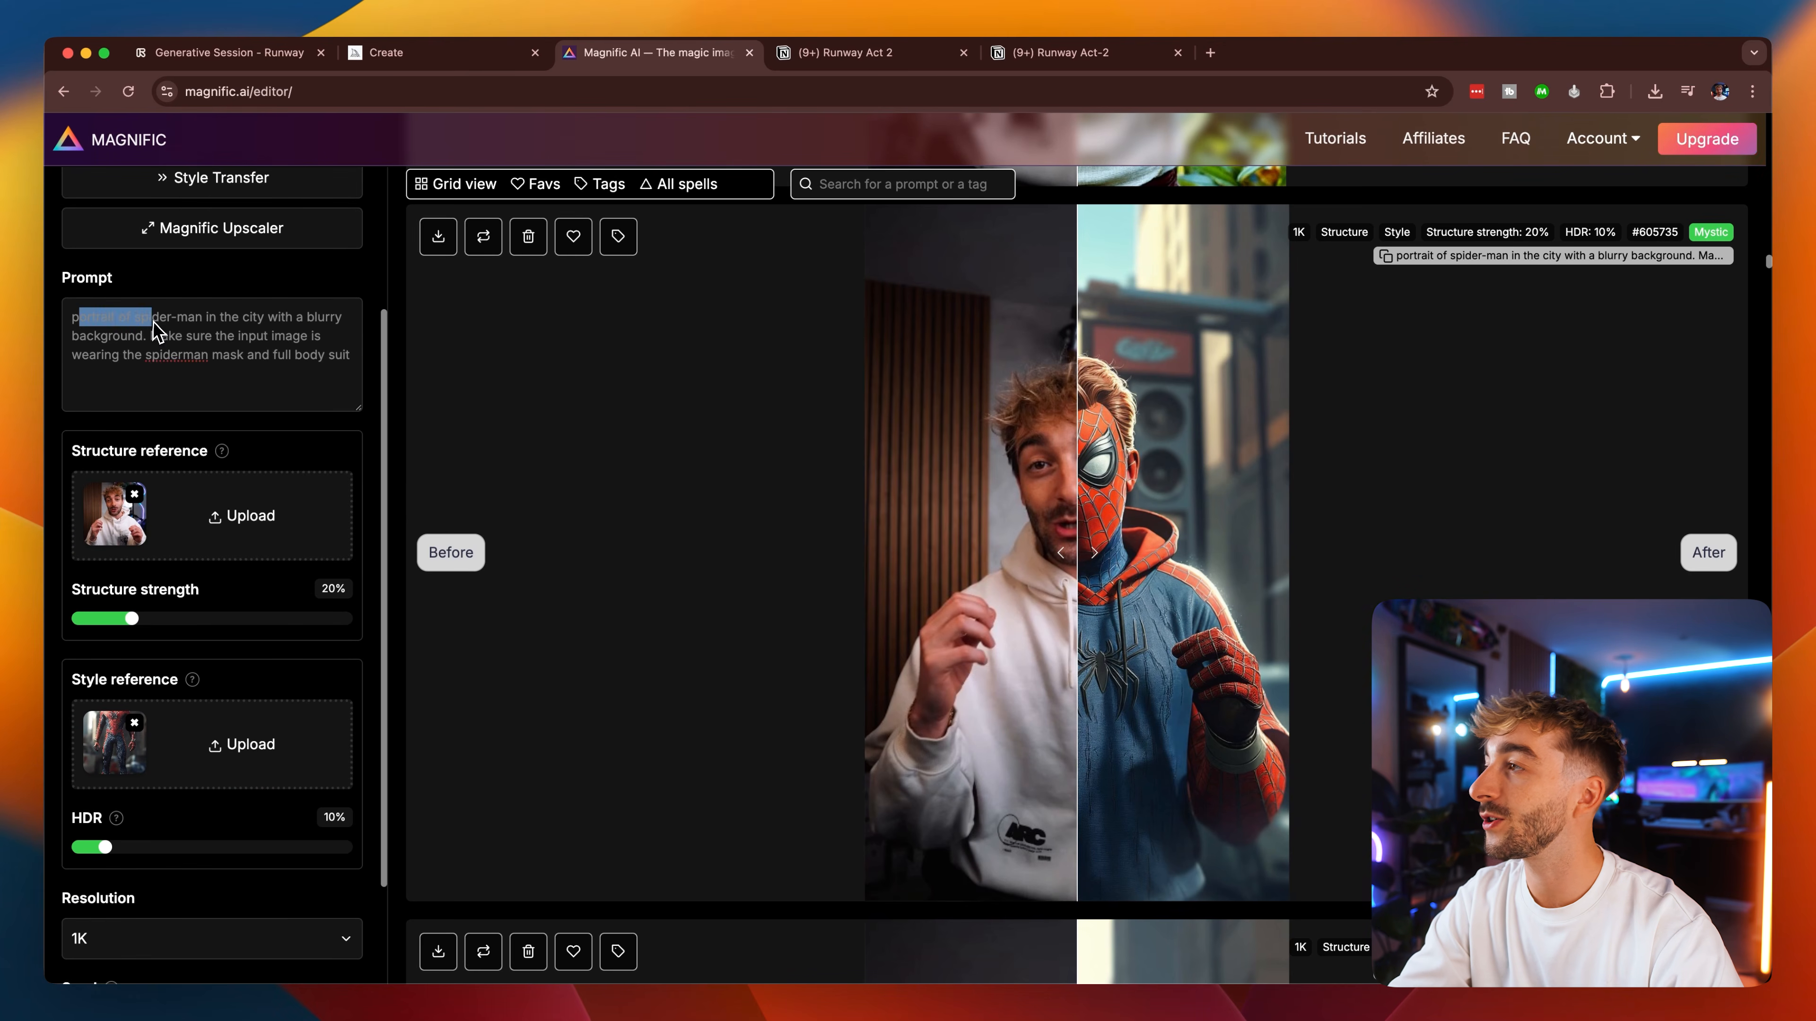
{"action": "left_click_drag", "start_coordinate": [206, 331], "coordinate": [304, 342]}
{"action": "left_click", "coordinate": [307, 371]}
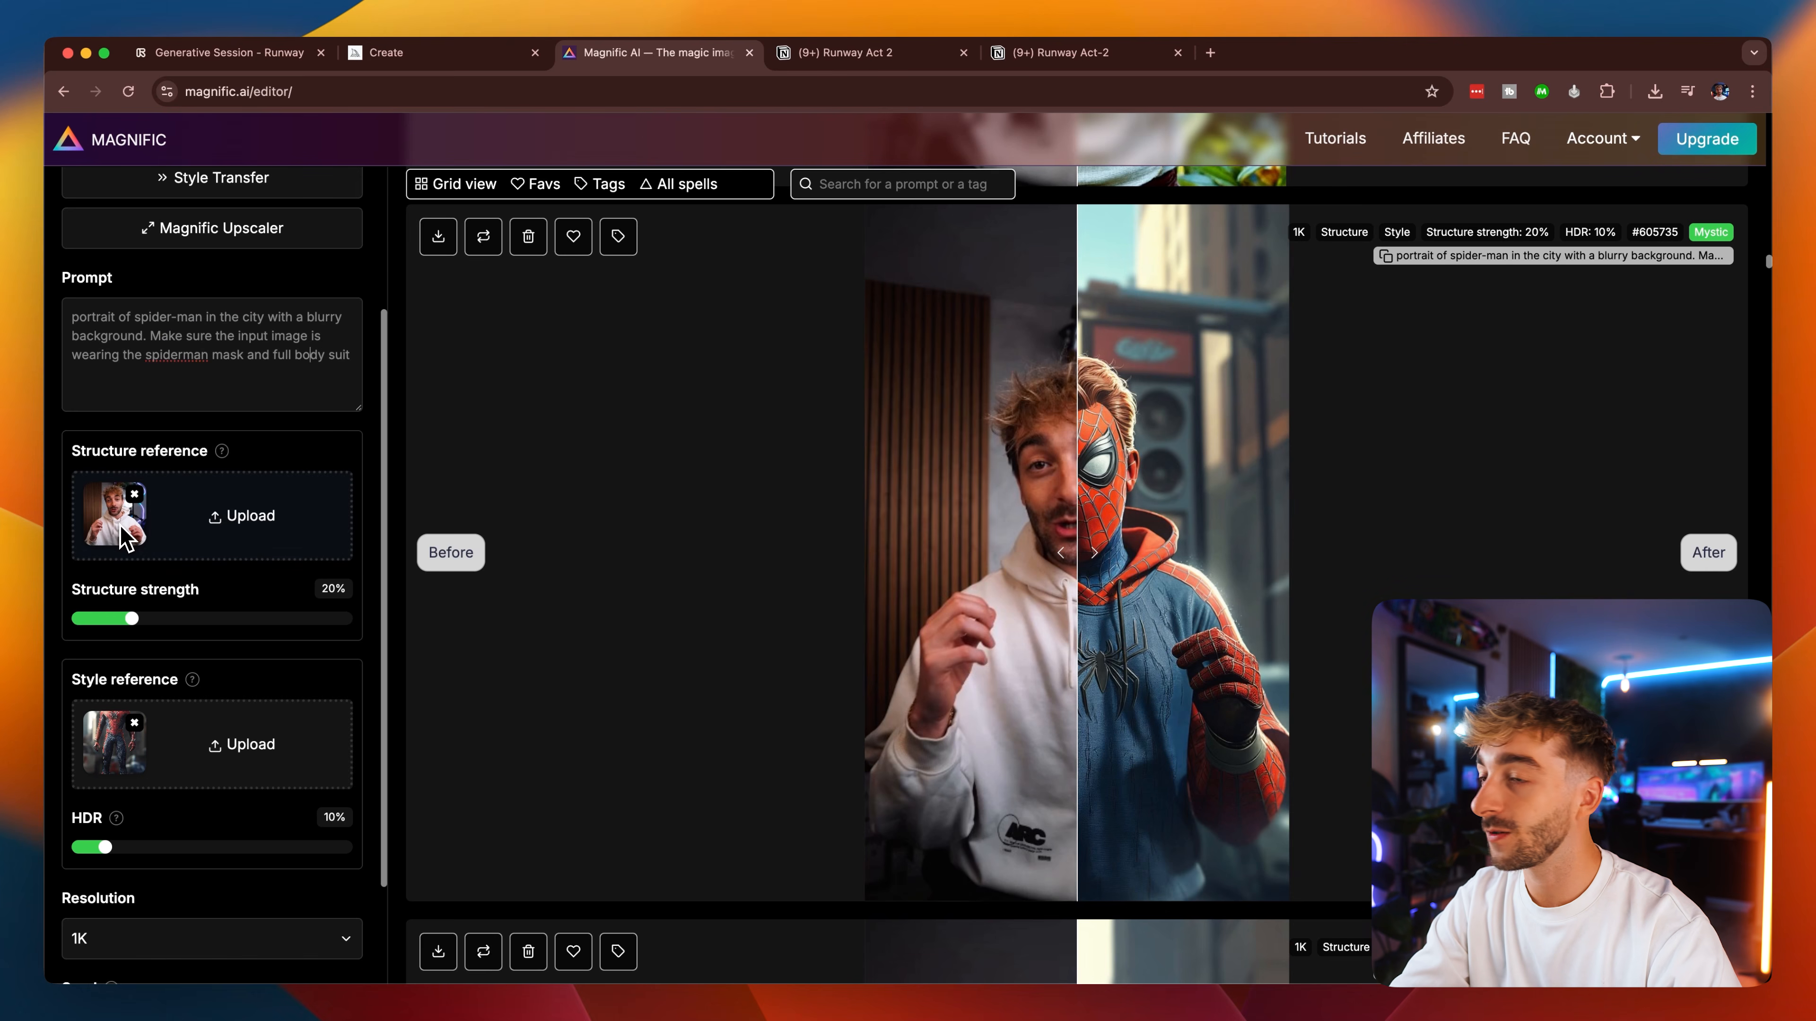
{"action": "scroll", "coordinate": [193, 643], "scroll_direction": "down", "scroll_amount": 1}
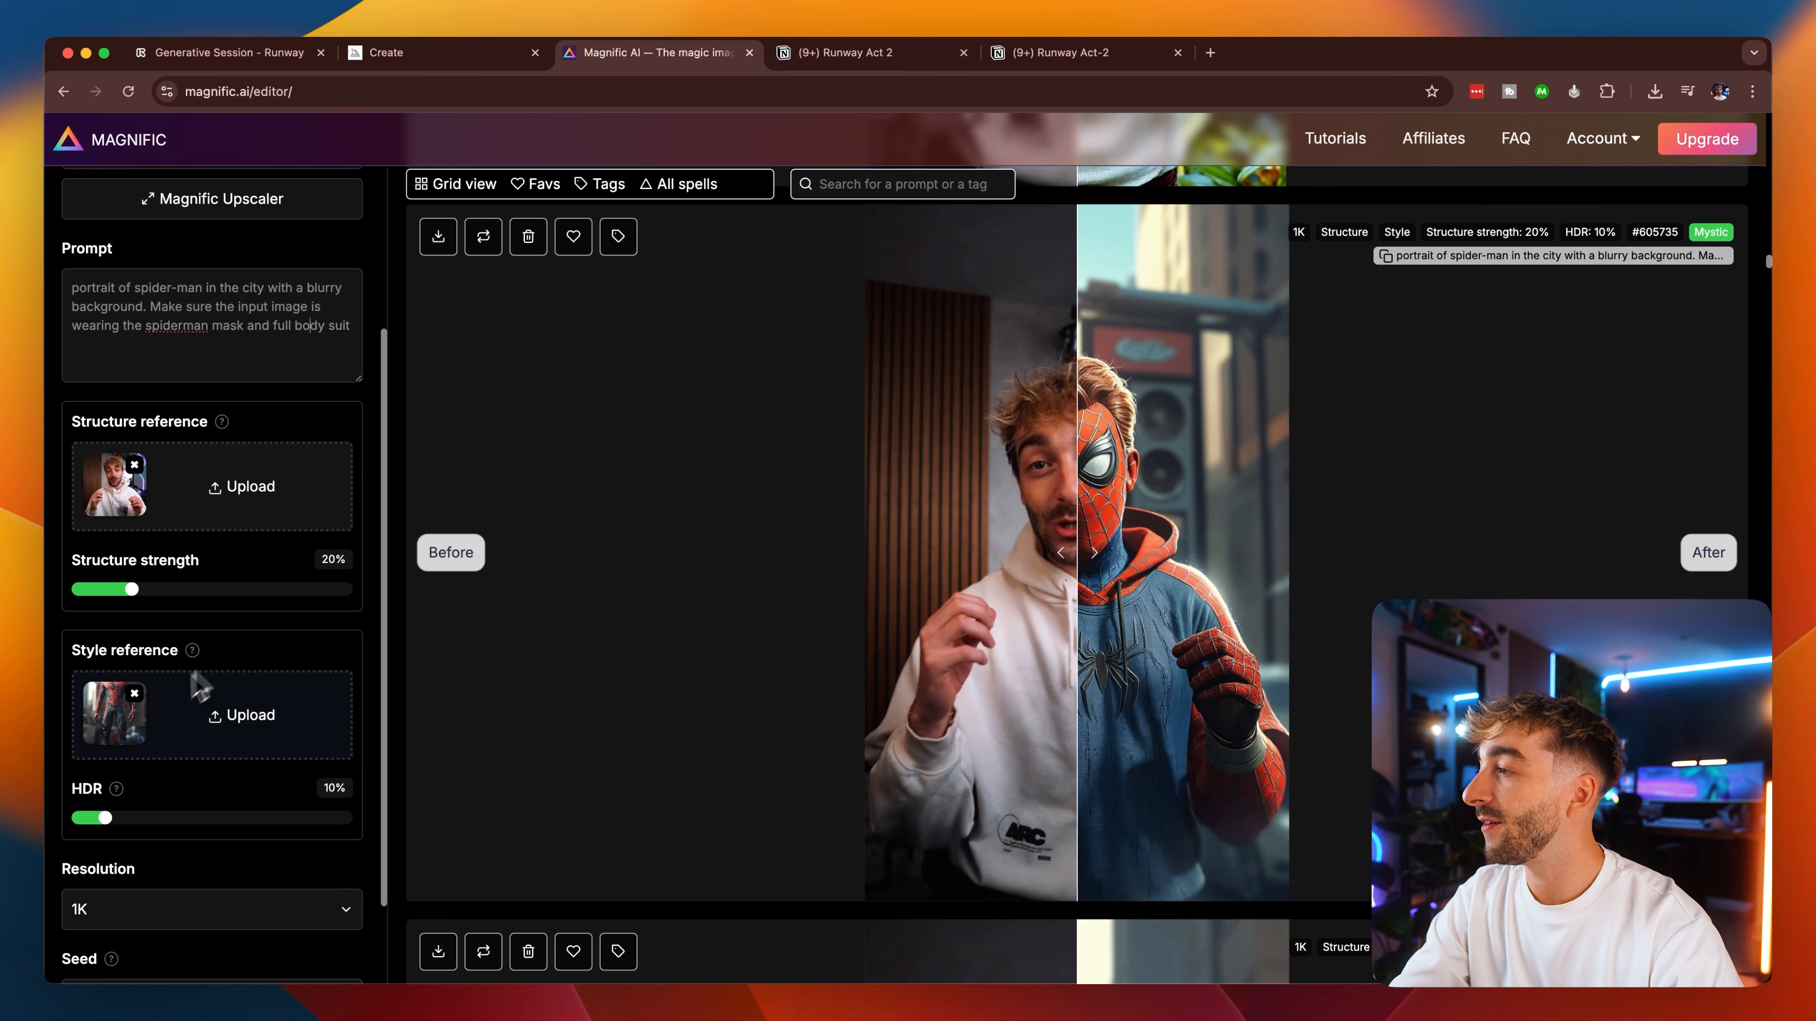
{"action": "left_click", "coordinate": [123, 733]}
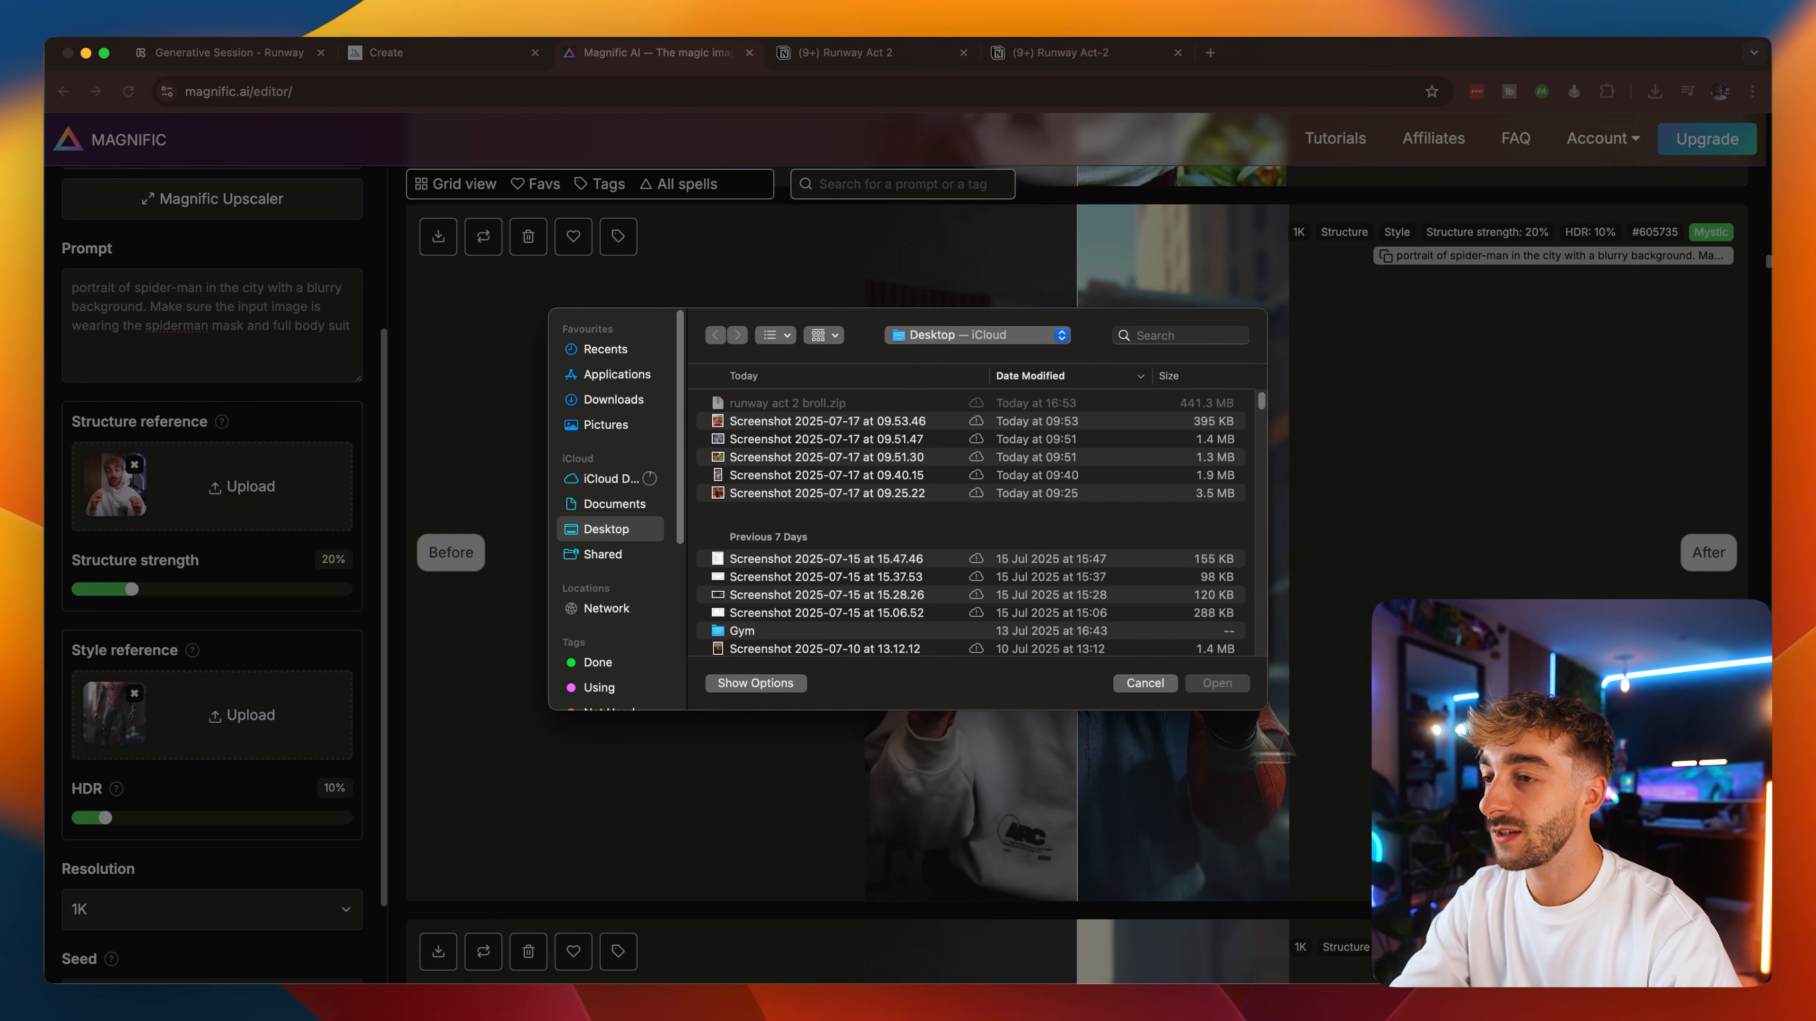
{"action": "left_click", "coordinate": [1154, 691]}
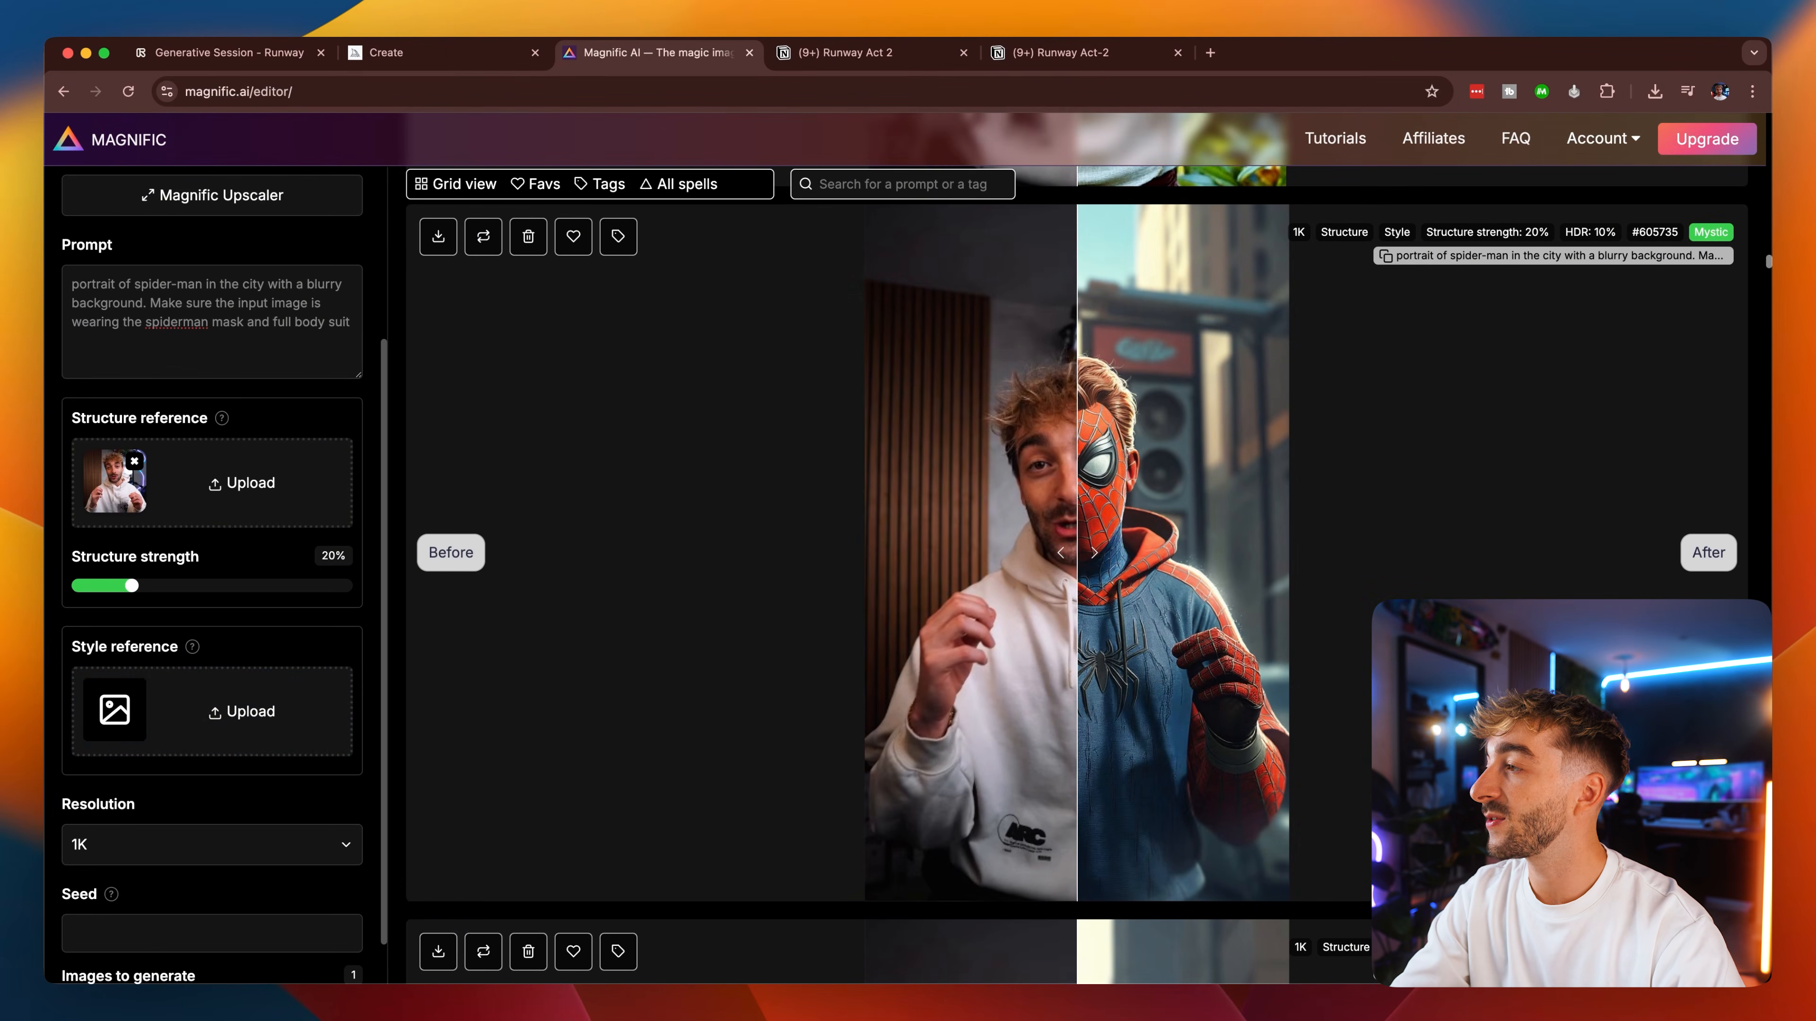
{"action": "scroll", "coordinate": [372, 694], "scroll_direction": "down", "scroll_amount": 5}
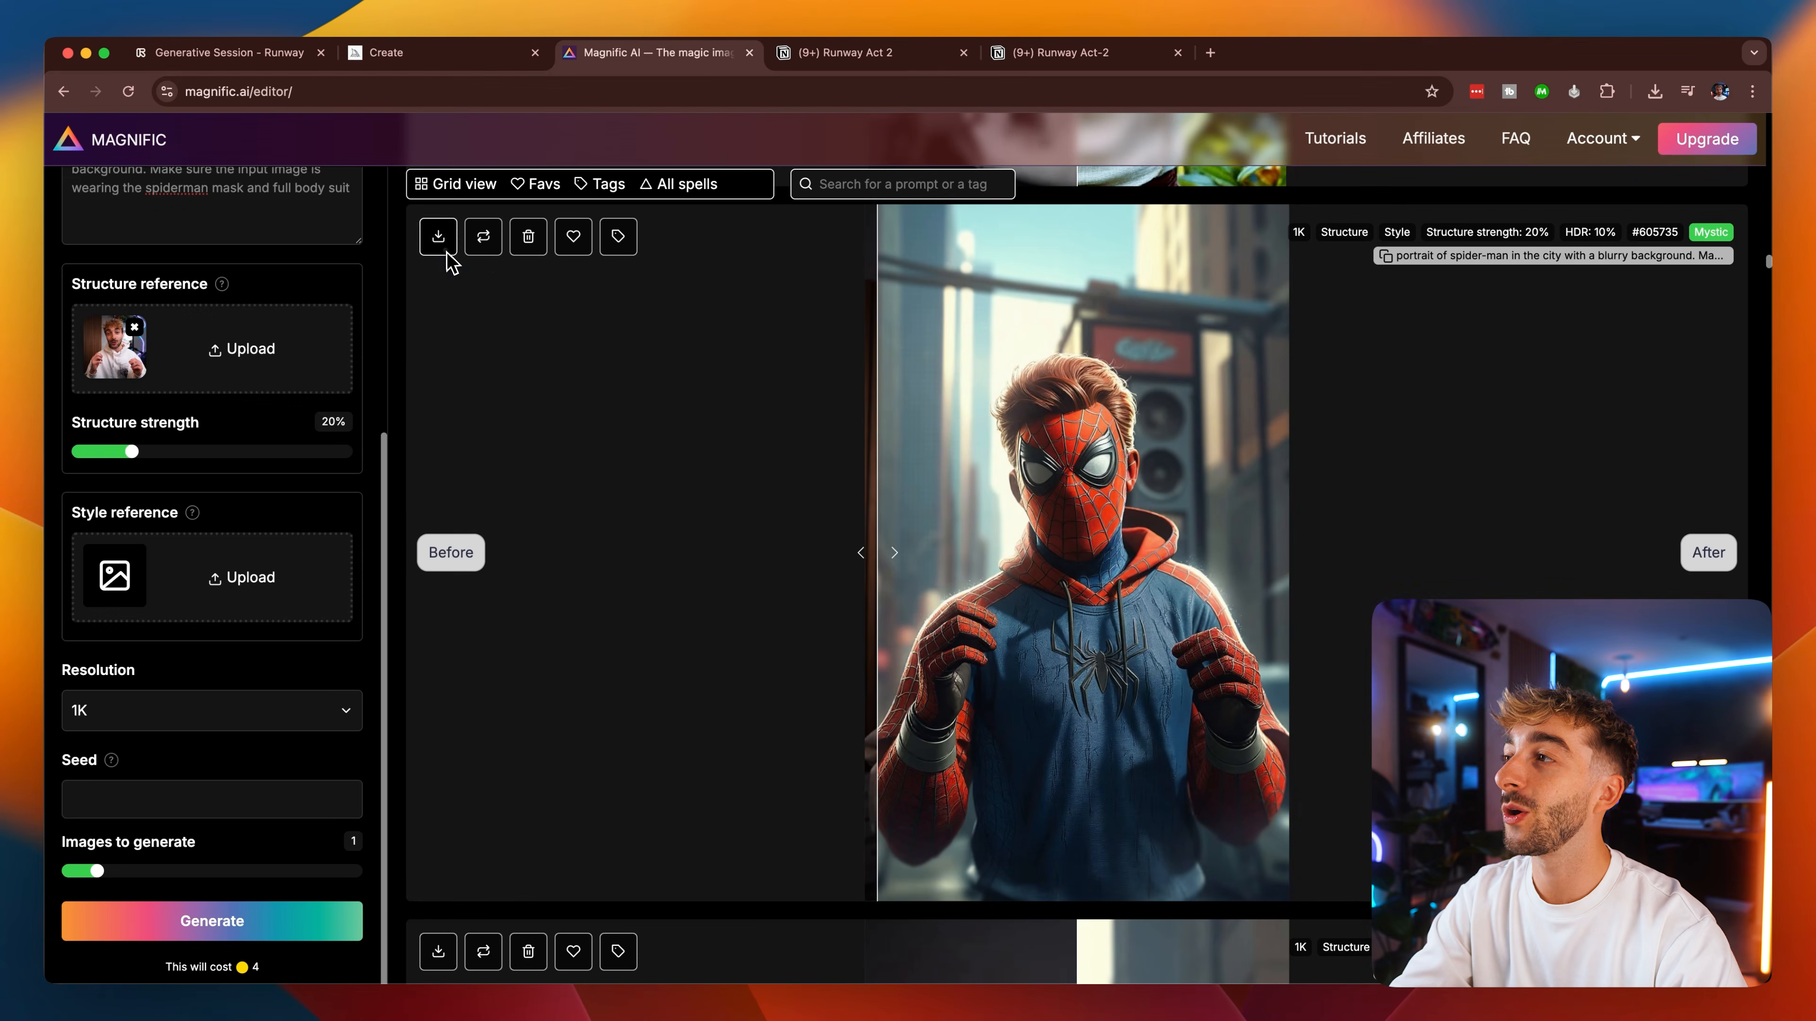
Download the generated Spider-Man image with the blue hoodie as a file.
{"action": "left_click", "coordinate": [447, 252]}
{"action": "left_click", "coordinate": [474, 286]}
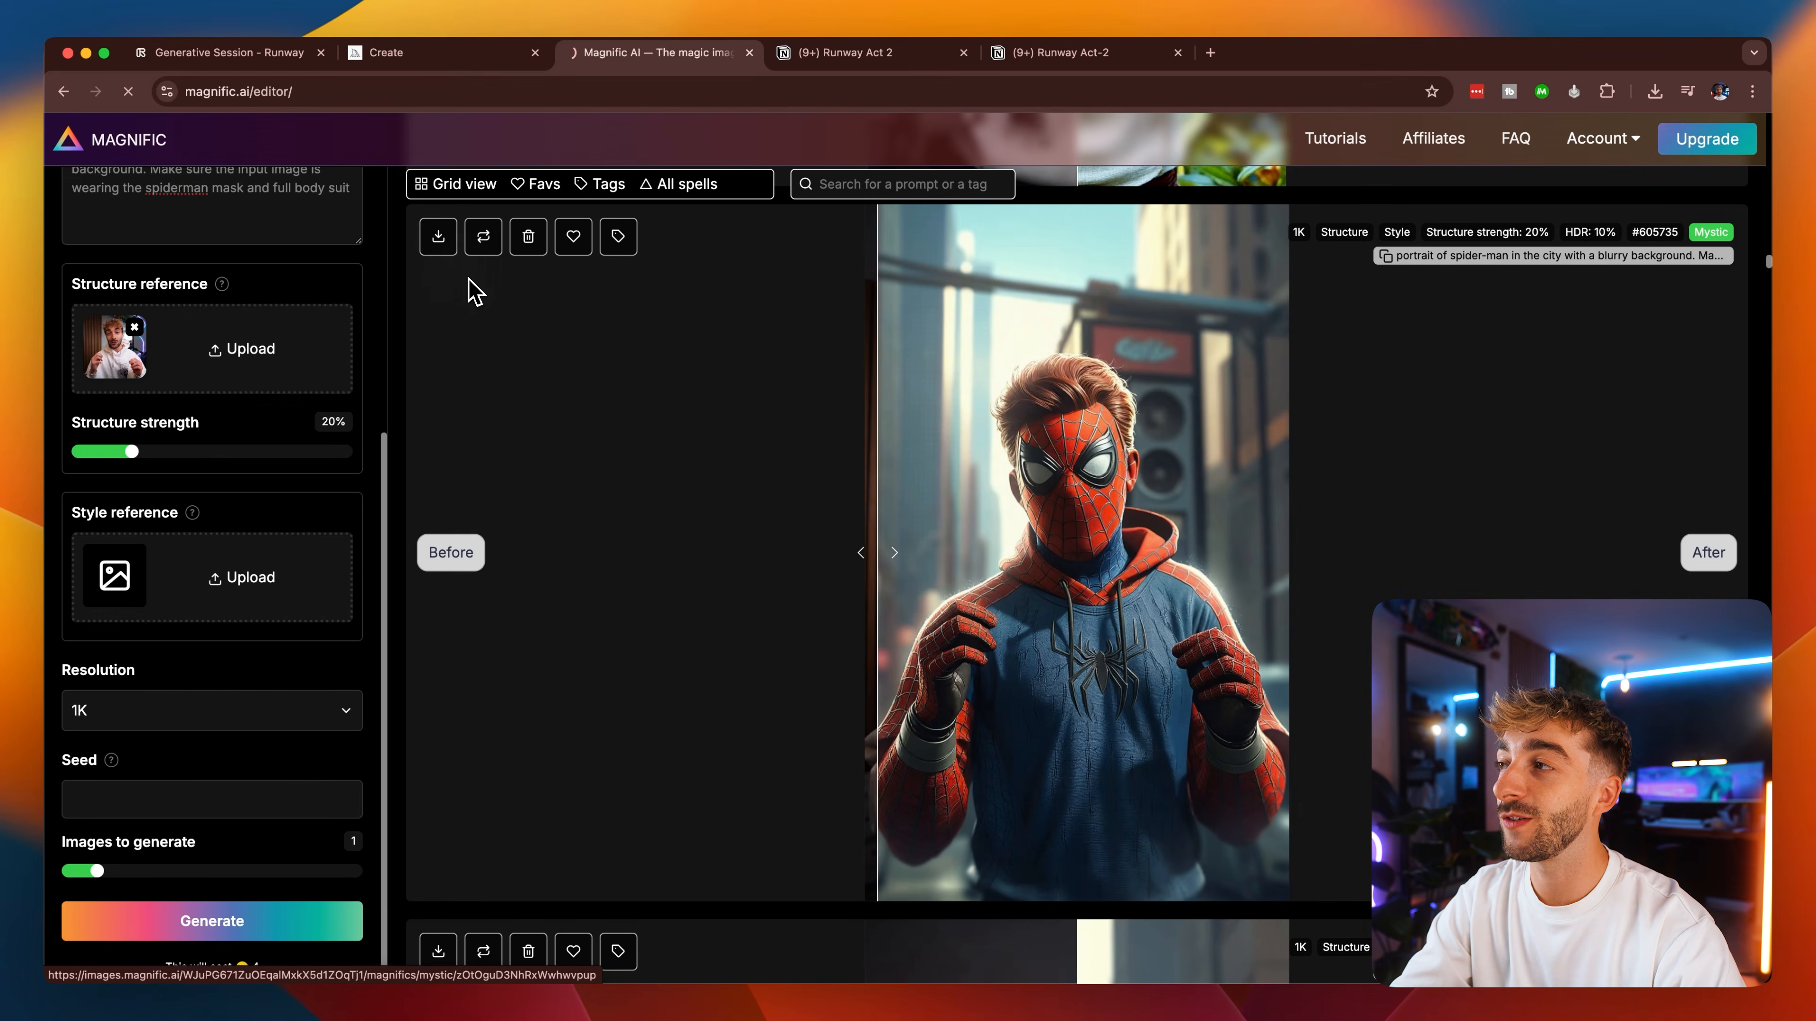
{"action": "left_click", "coordinate": [1217, 683]}
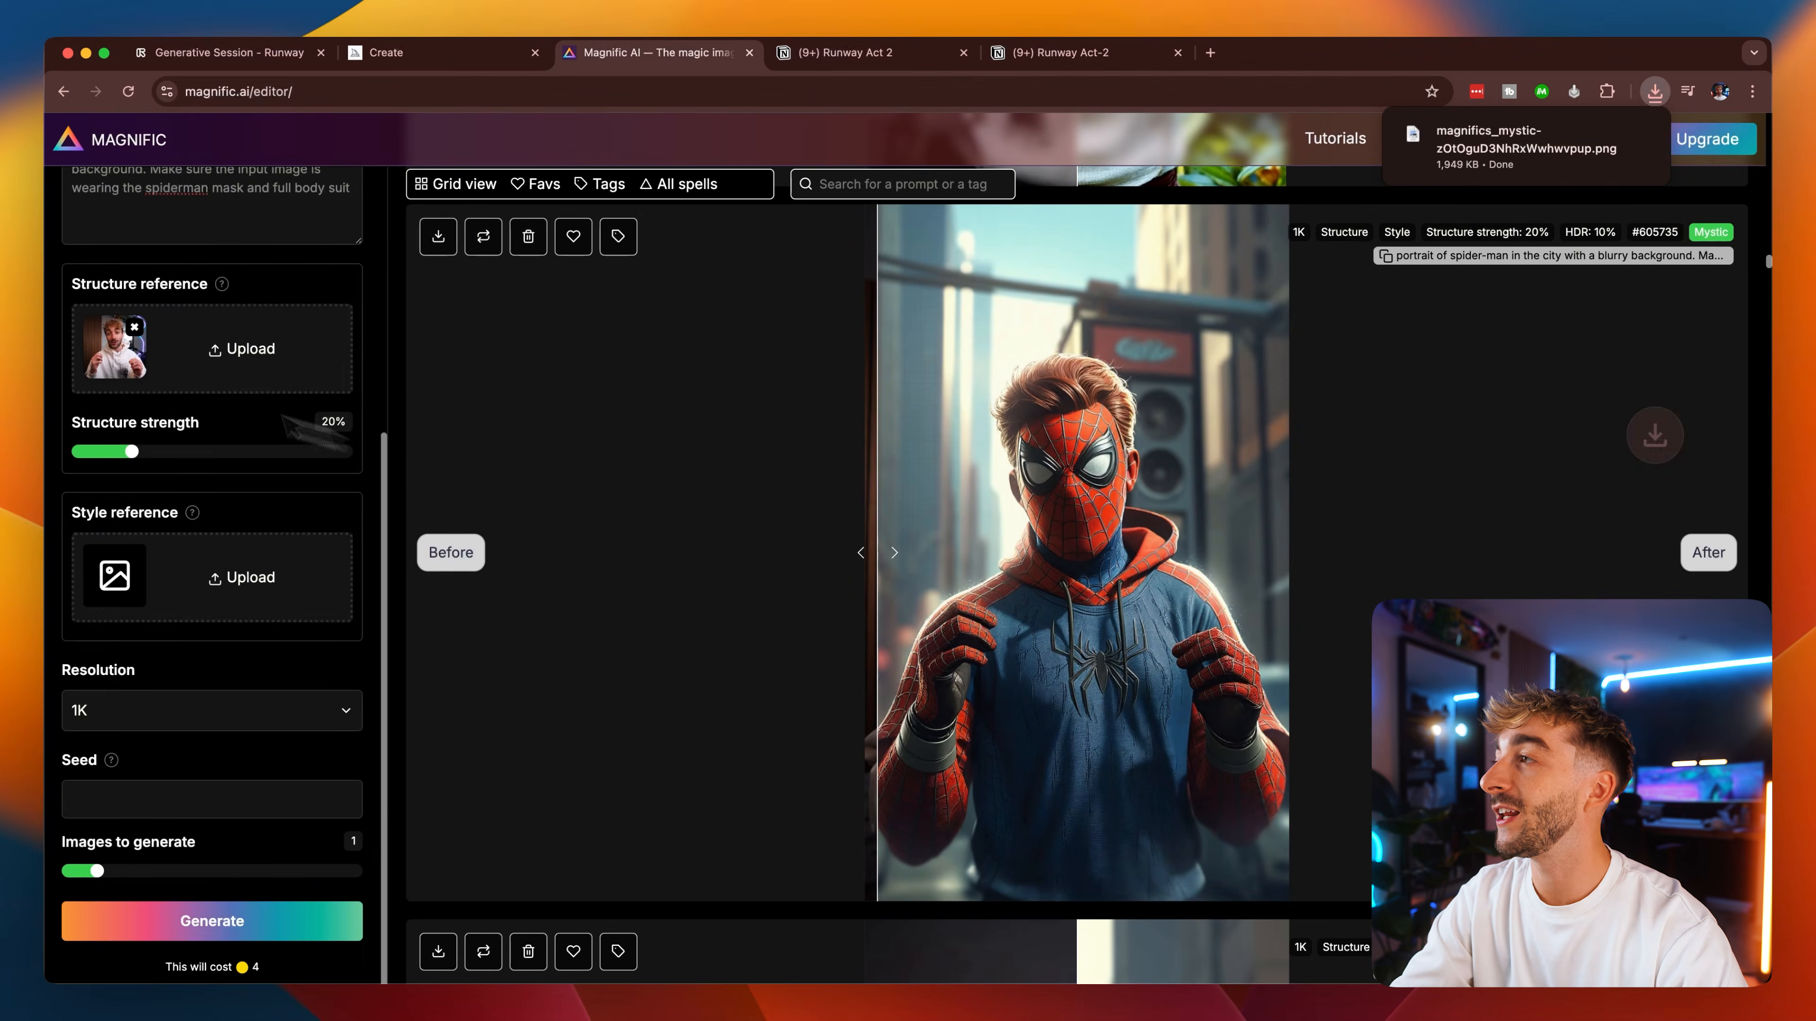
Upscale the downloaded Spider-Man hoodie image with the Magnific Upscaler at a 2x scale factor, and compare before and after.
{"action": "scroll", "coordinate": [186, 444], "scroll_direction": "up", "scroll_amount": 5}
{"action": "left_click", "coordinate": [223, 447]}
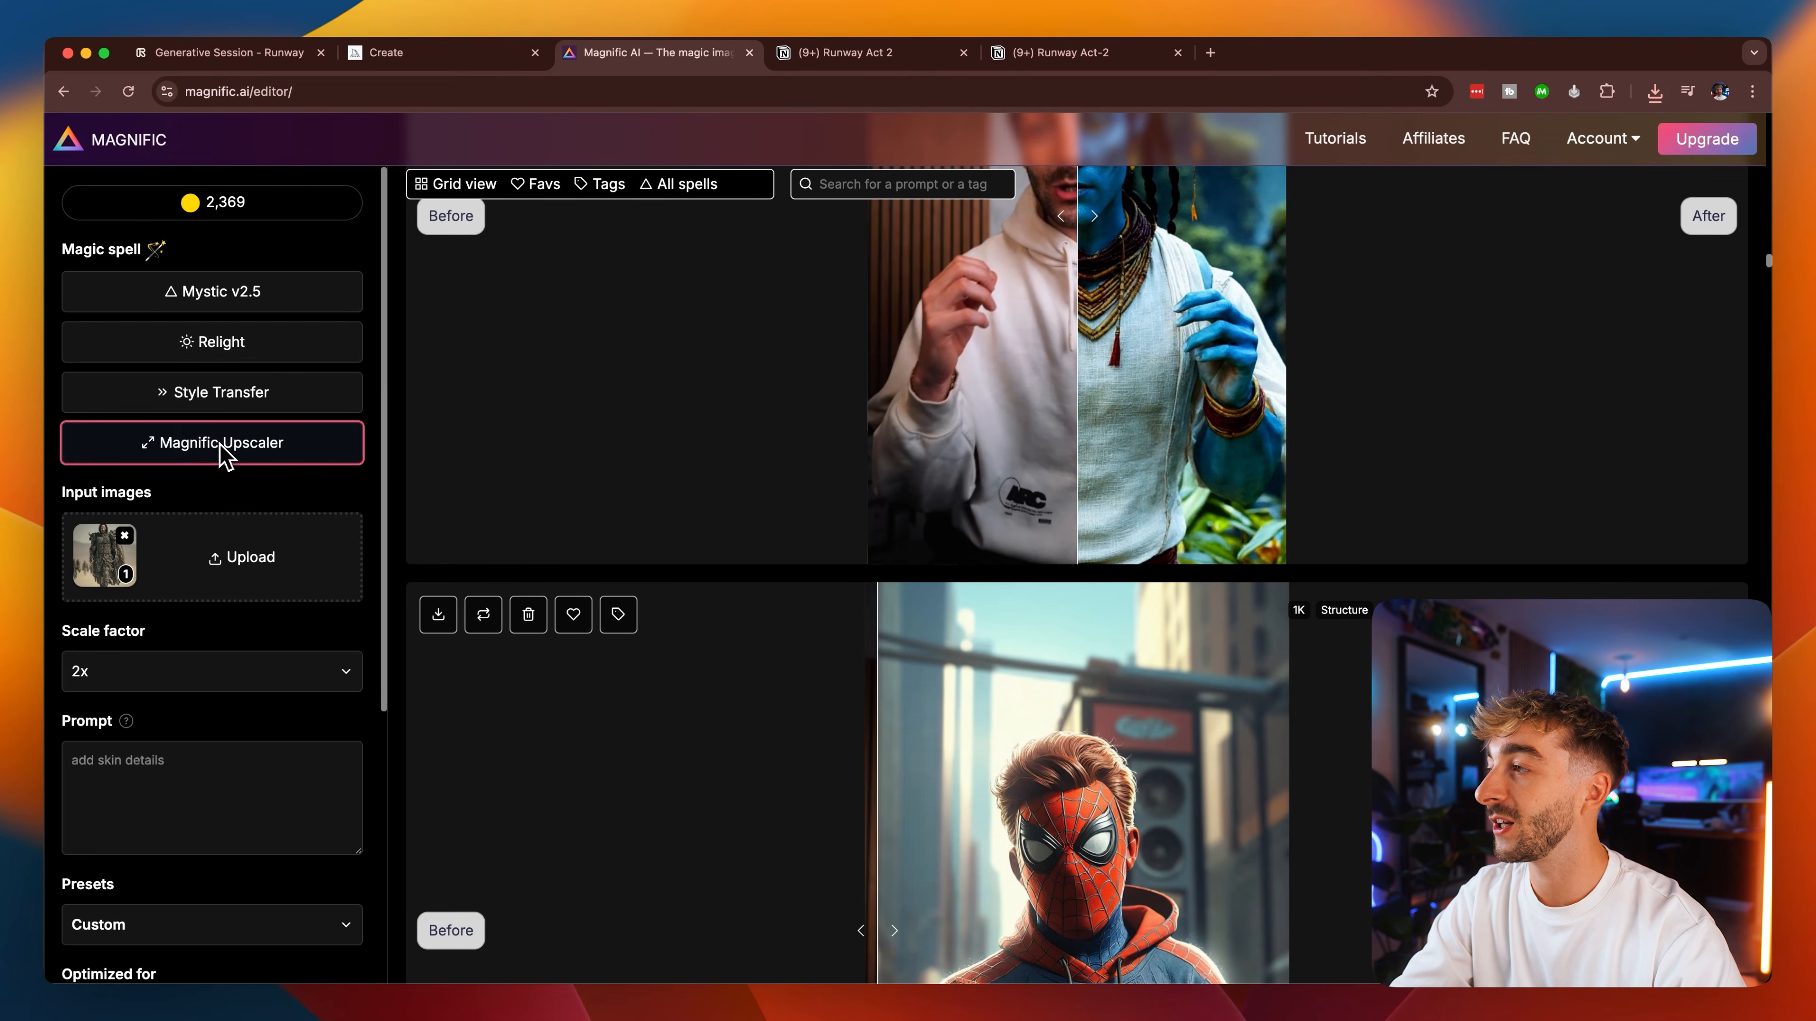
{"action": "scroll", "coordinate": [224, 629], "scroll_direction": "down", "scroll_amount": 5}
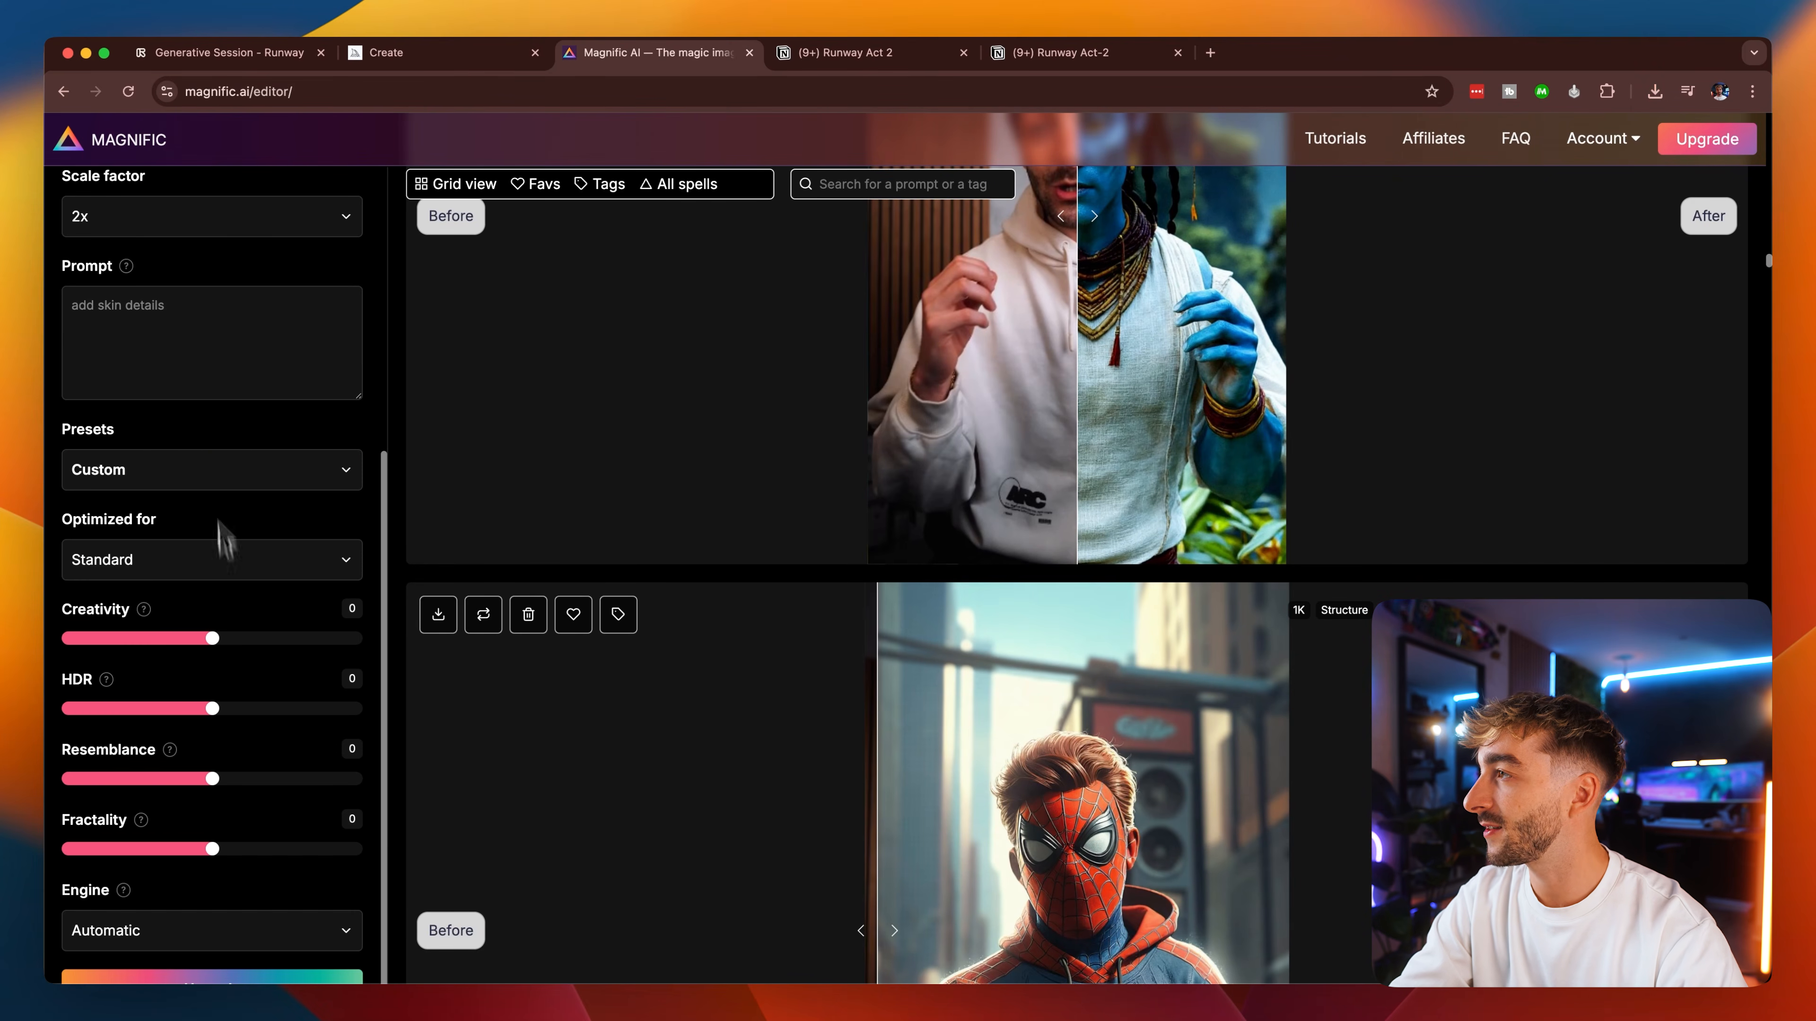
{"action": "scroll", "coordinate": [208, 429], "scroll_direction": "down", "scroll_amount": 2}
{"action": "left_click", "coordinate": [211, 921]}
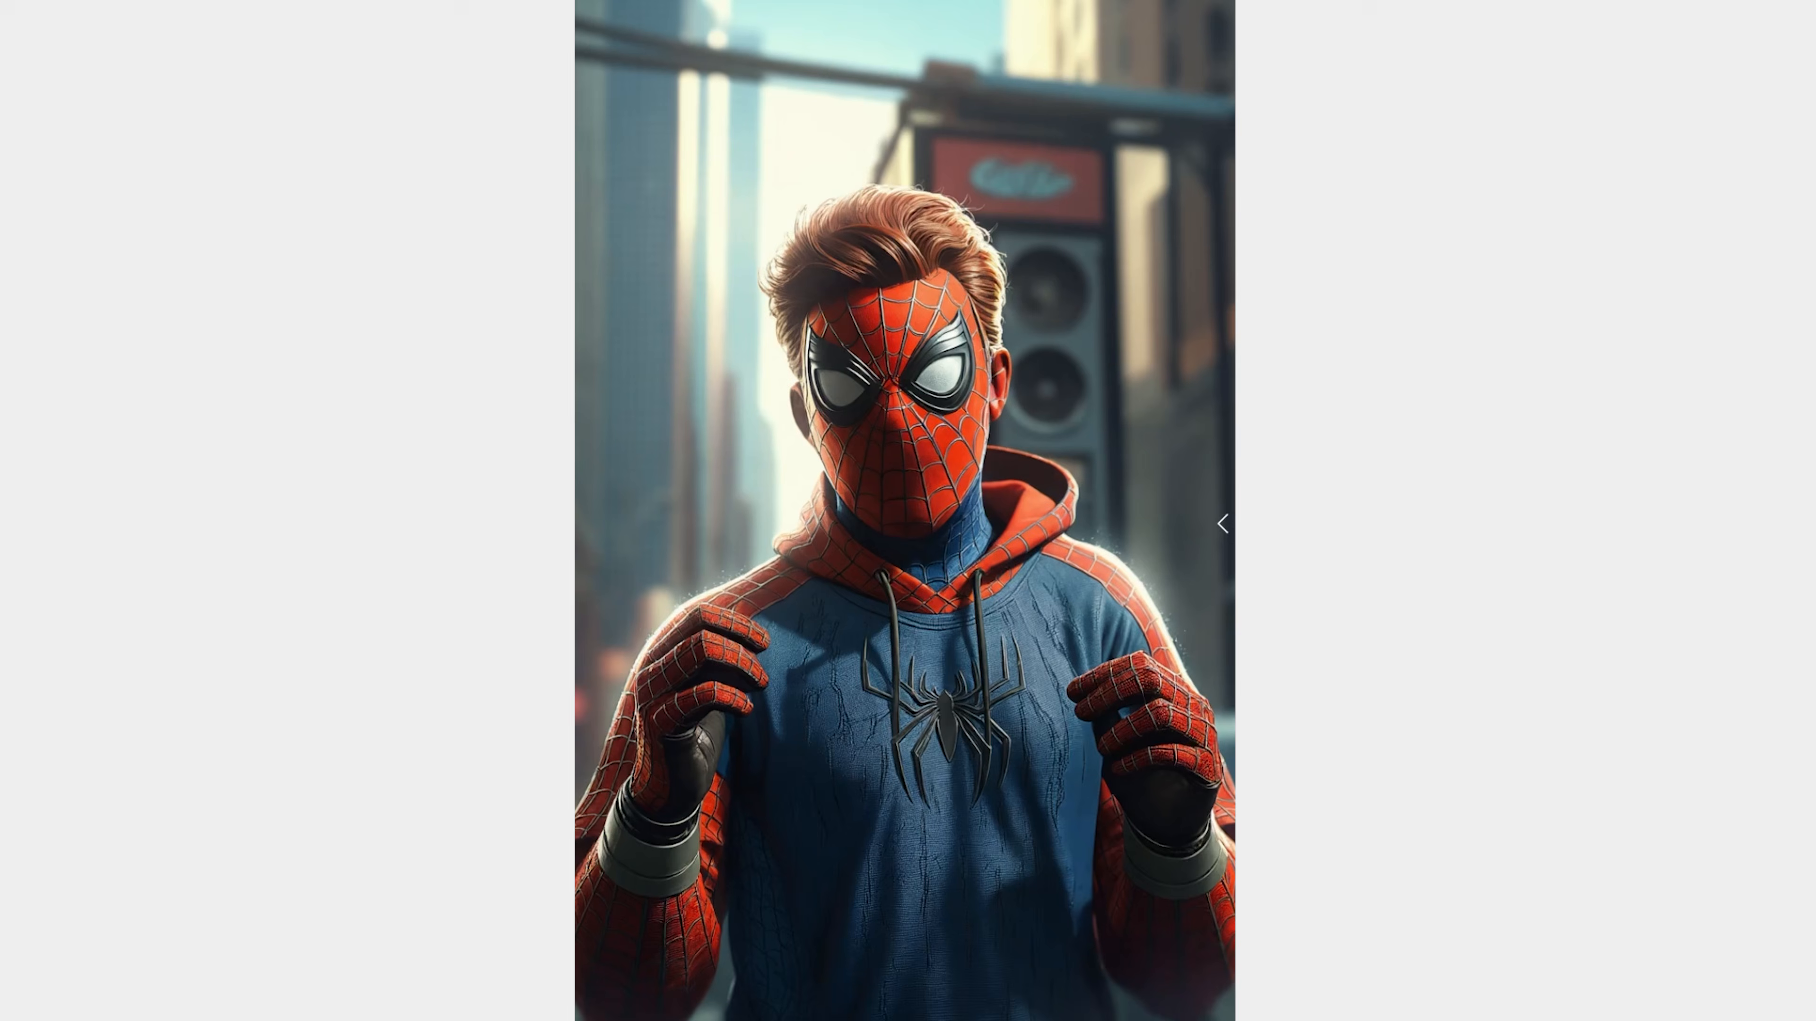
{"action": "left_click_drag", "start_coordinate": [1219, 522], "coordinate": [588, 478]}
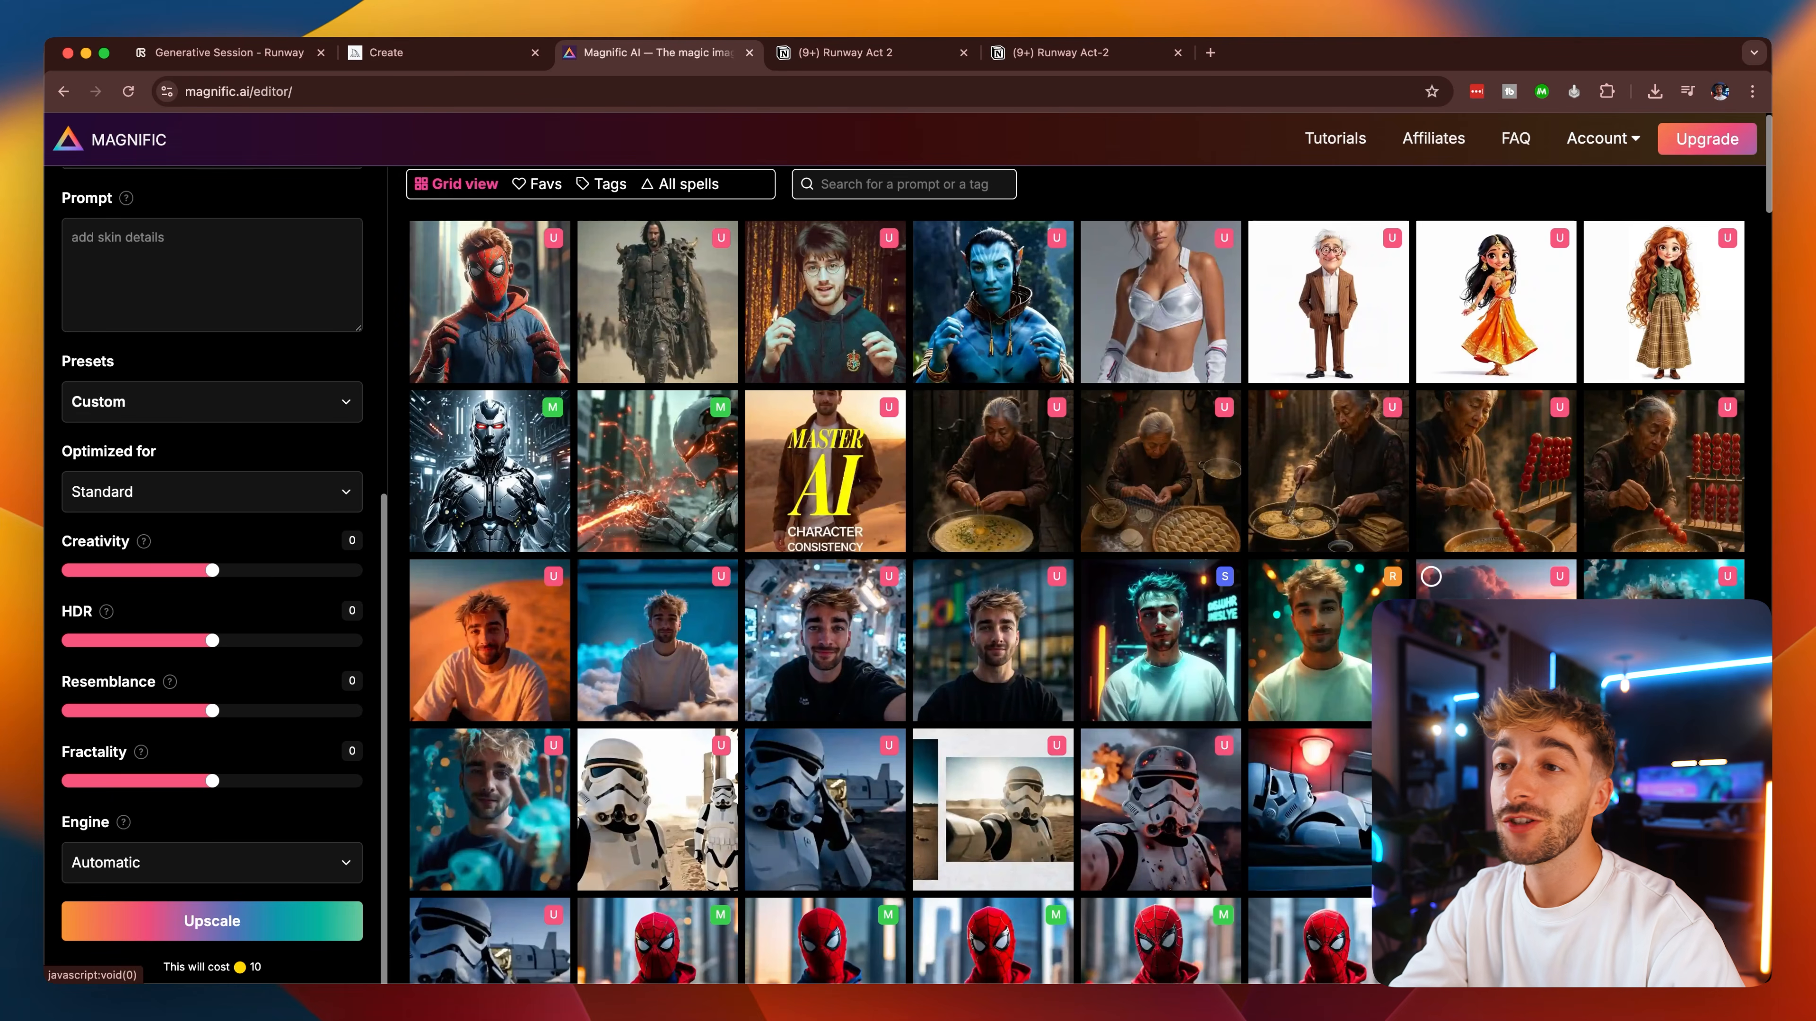
Browse the history grid and compare the before and after versions of the relit Seb Tropical Fizz can images.
{"action": "scroll", "coordinate": [1309, 768], "scroll_direction": "down", "scroll_amount": 10}
{"action": "scroll", "coordinate": [1308, 773], "scroll_direction": "down", "scroll_amount": 20}
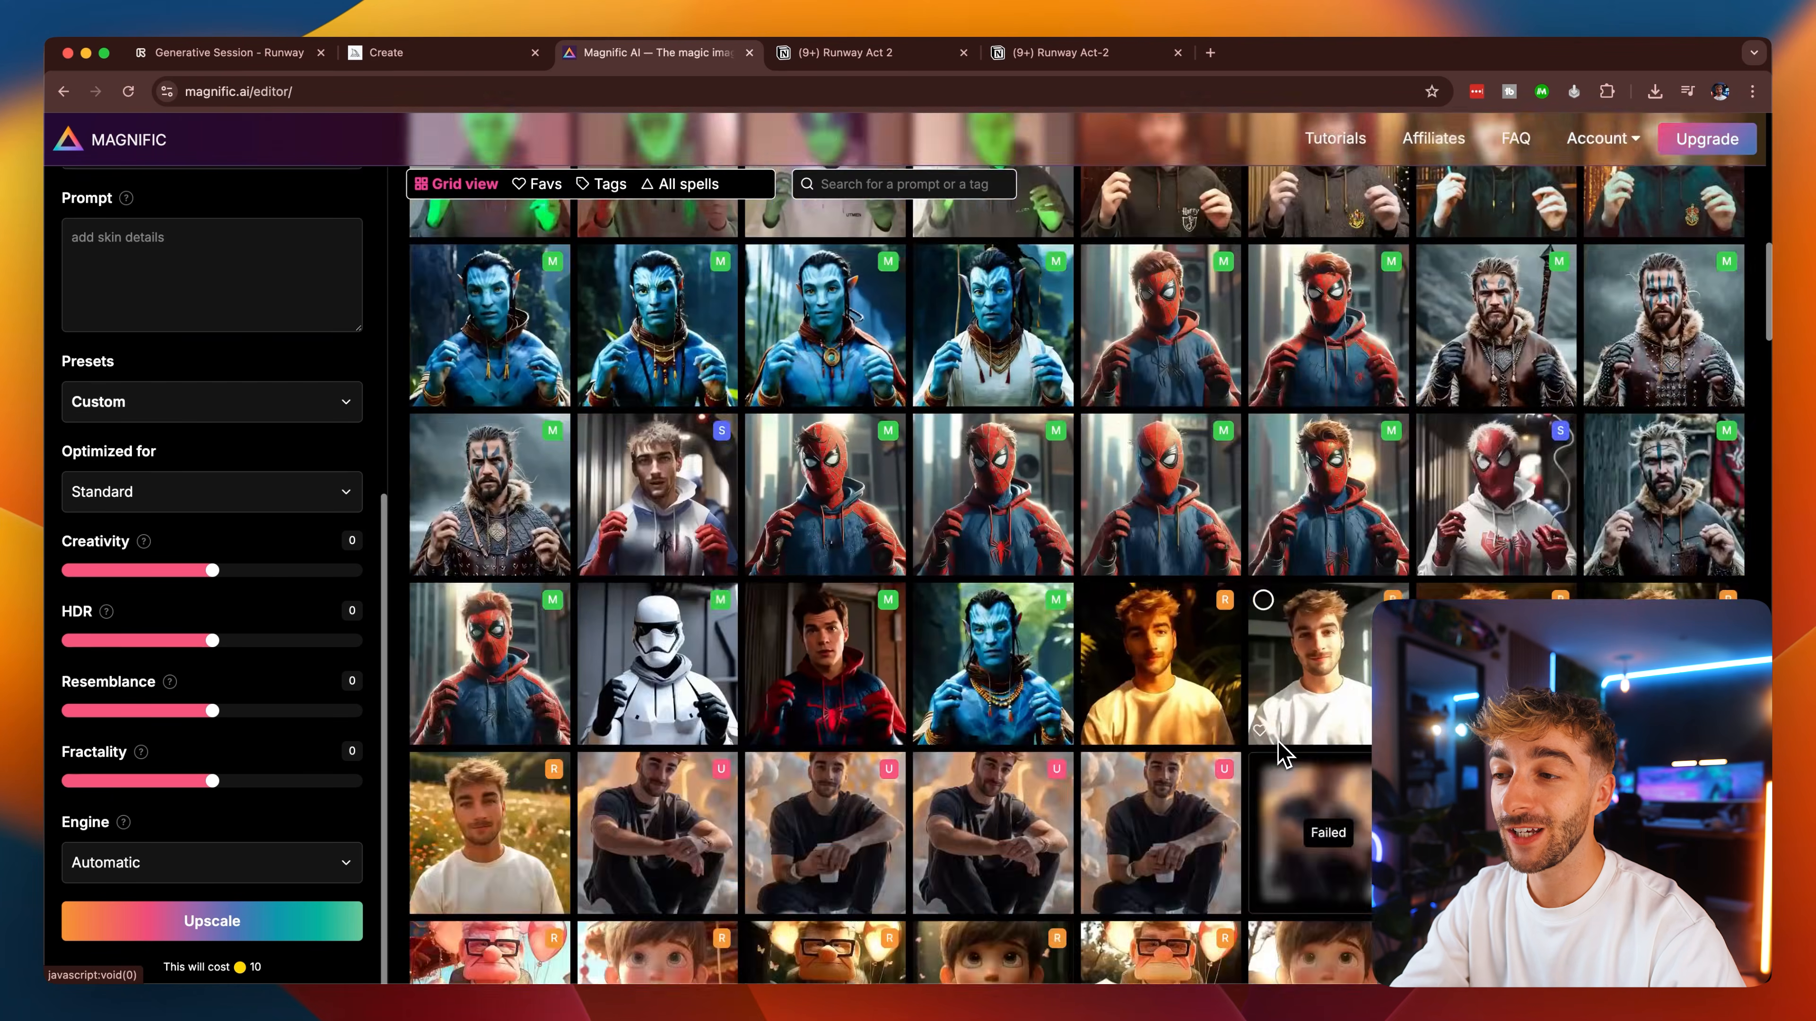
{"action": "scroll", "coordinate": [1273, 743], "scroll_direction": "down", "scroll_amount": 2}
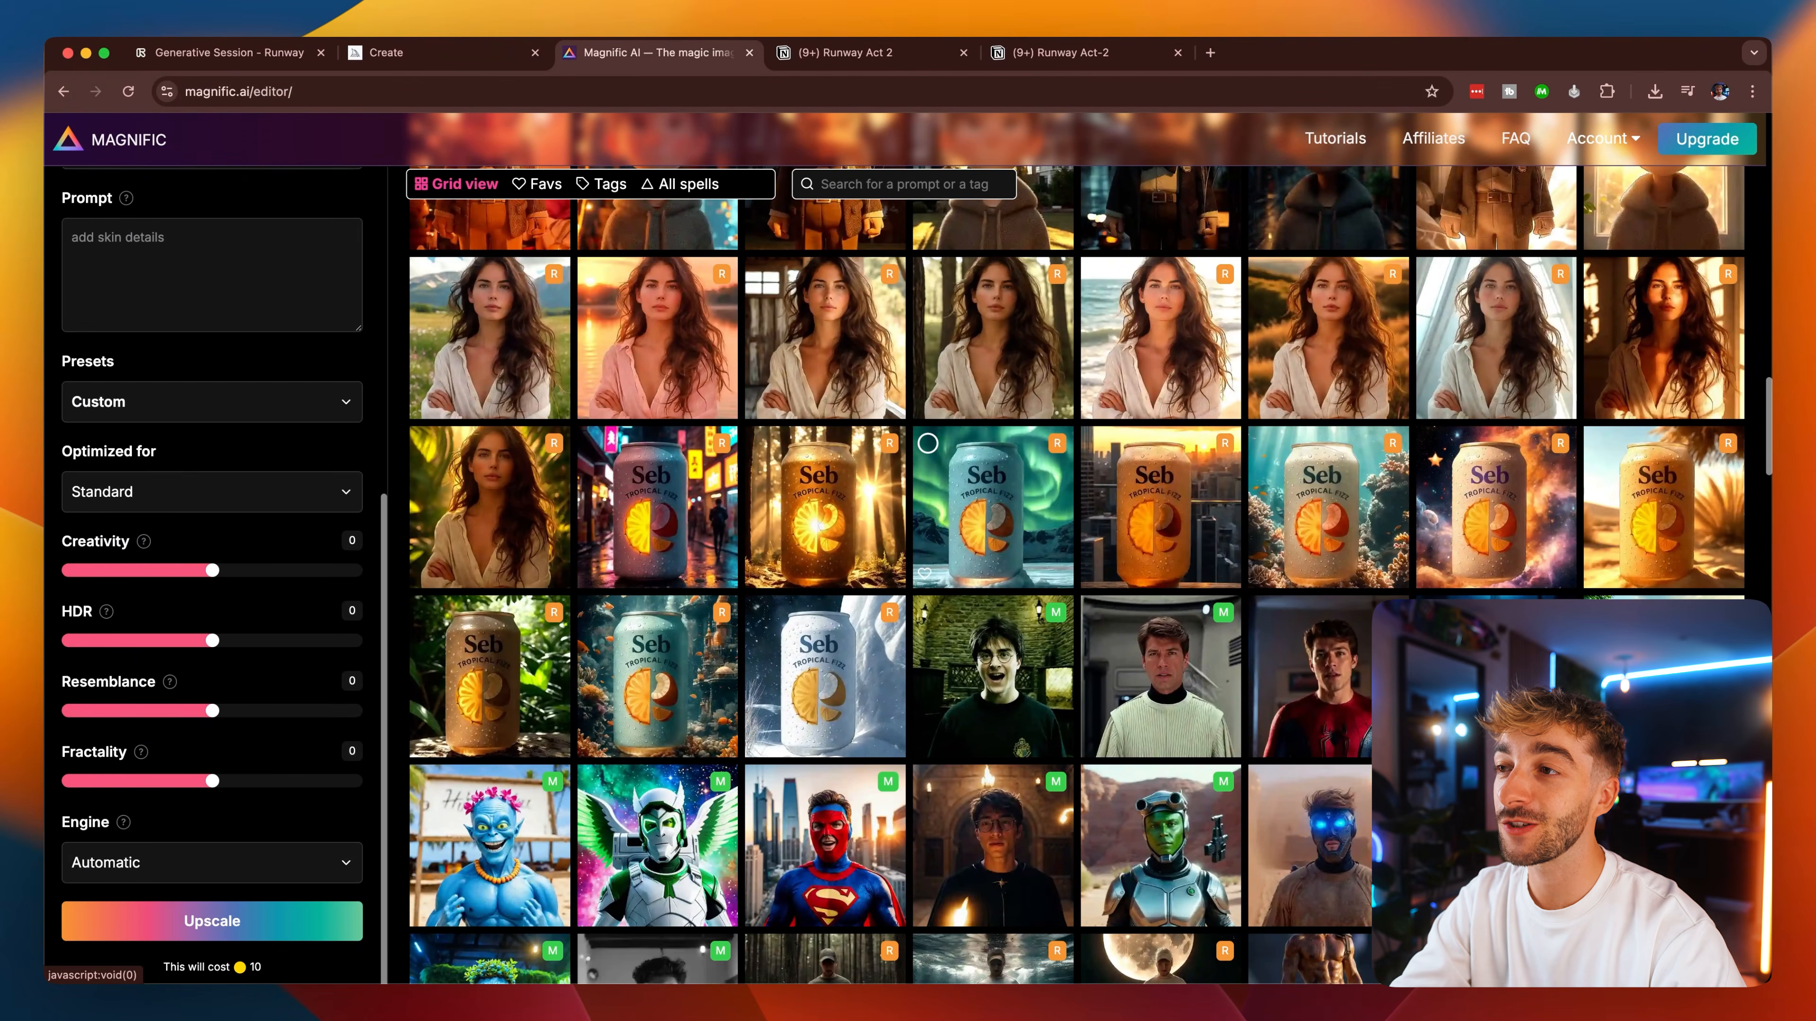
{"action": "left_click", "coordinate": [1016, 544]}
{"action": "left_click_drag", "start_coordinate": [1078, 561], "coordinate": [1342, 576]}
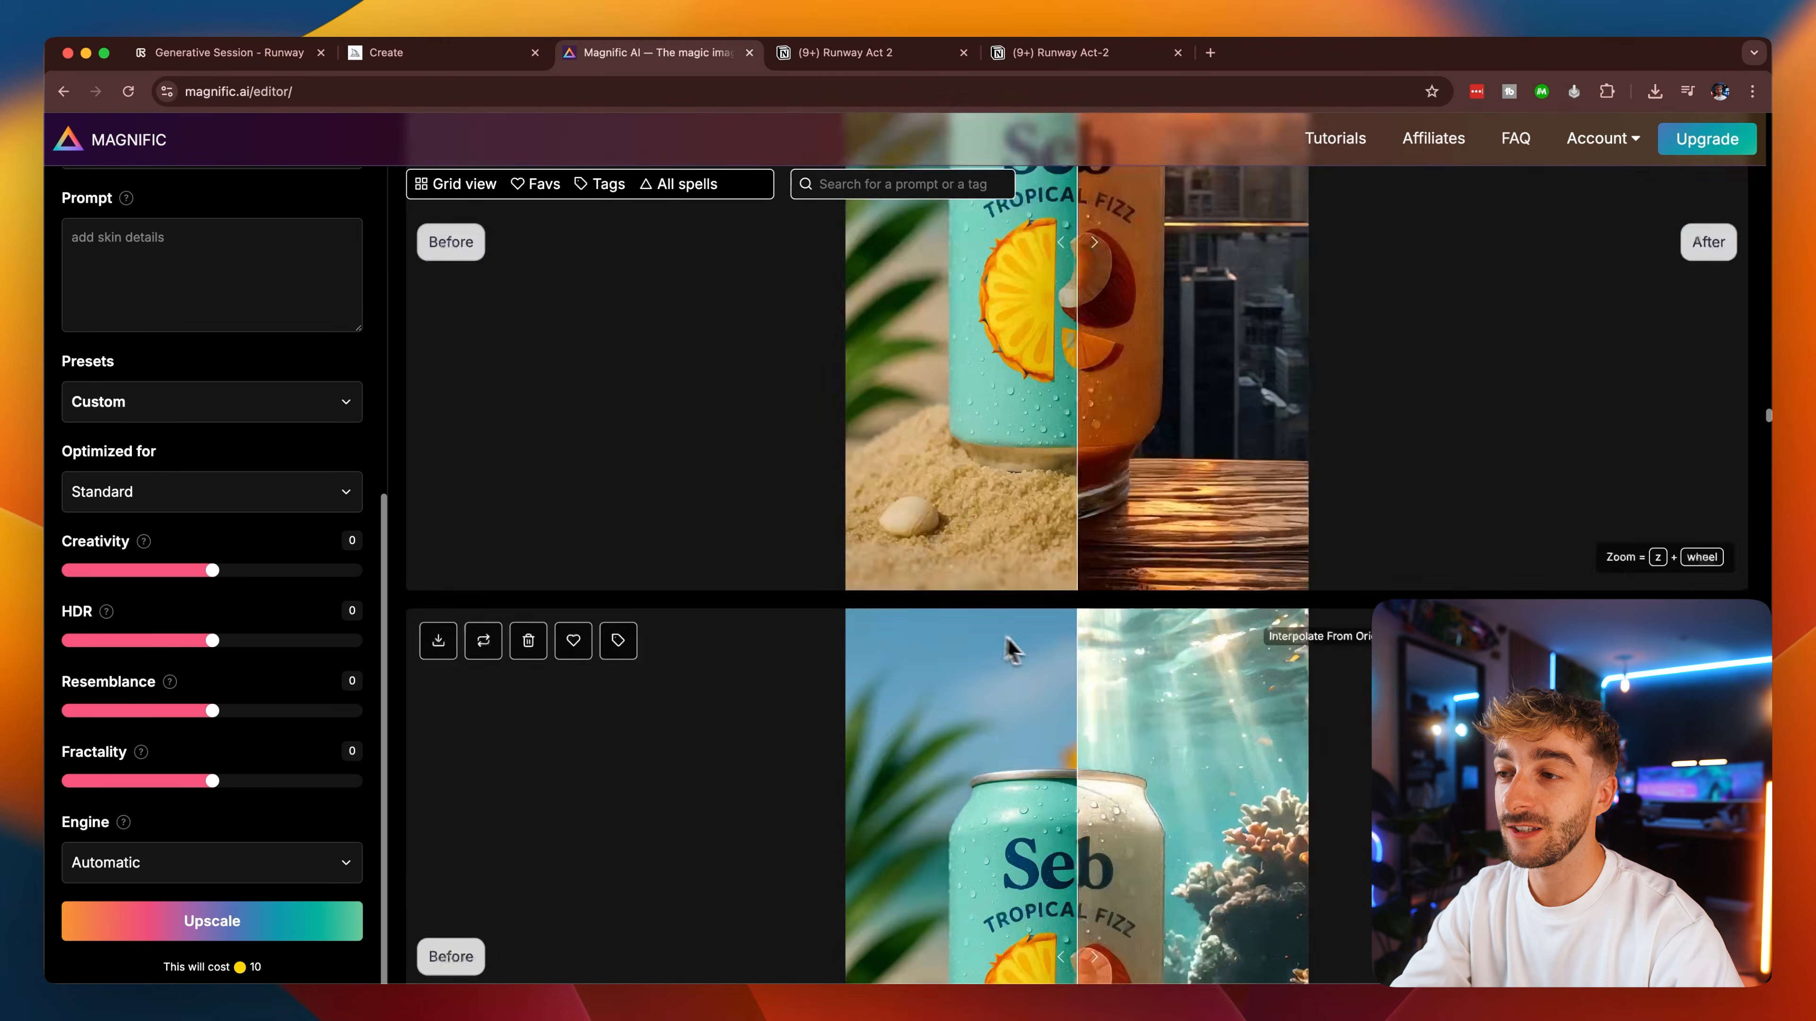
{"action": "scroll", "coordinate": [1009, 641], "scroll_direction": "up", "scroll_amount": 5}
{"action": "left_click_drag", "start_coordinate": [1074, 562], "coordinate": [786, 561]}
{"action": "scroll", "coordinate": [786, 562], "scroll_direction": "down", "scroll_amount": 10}
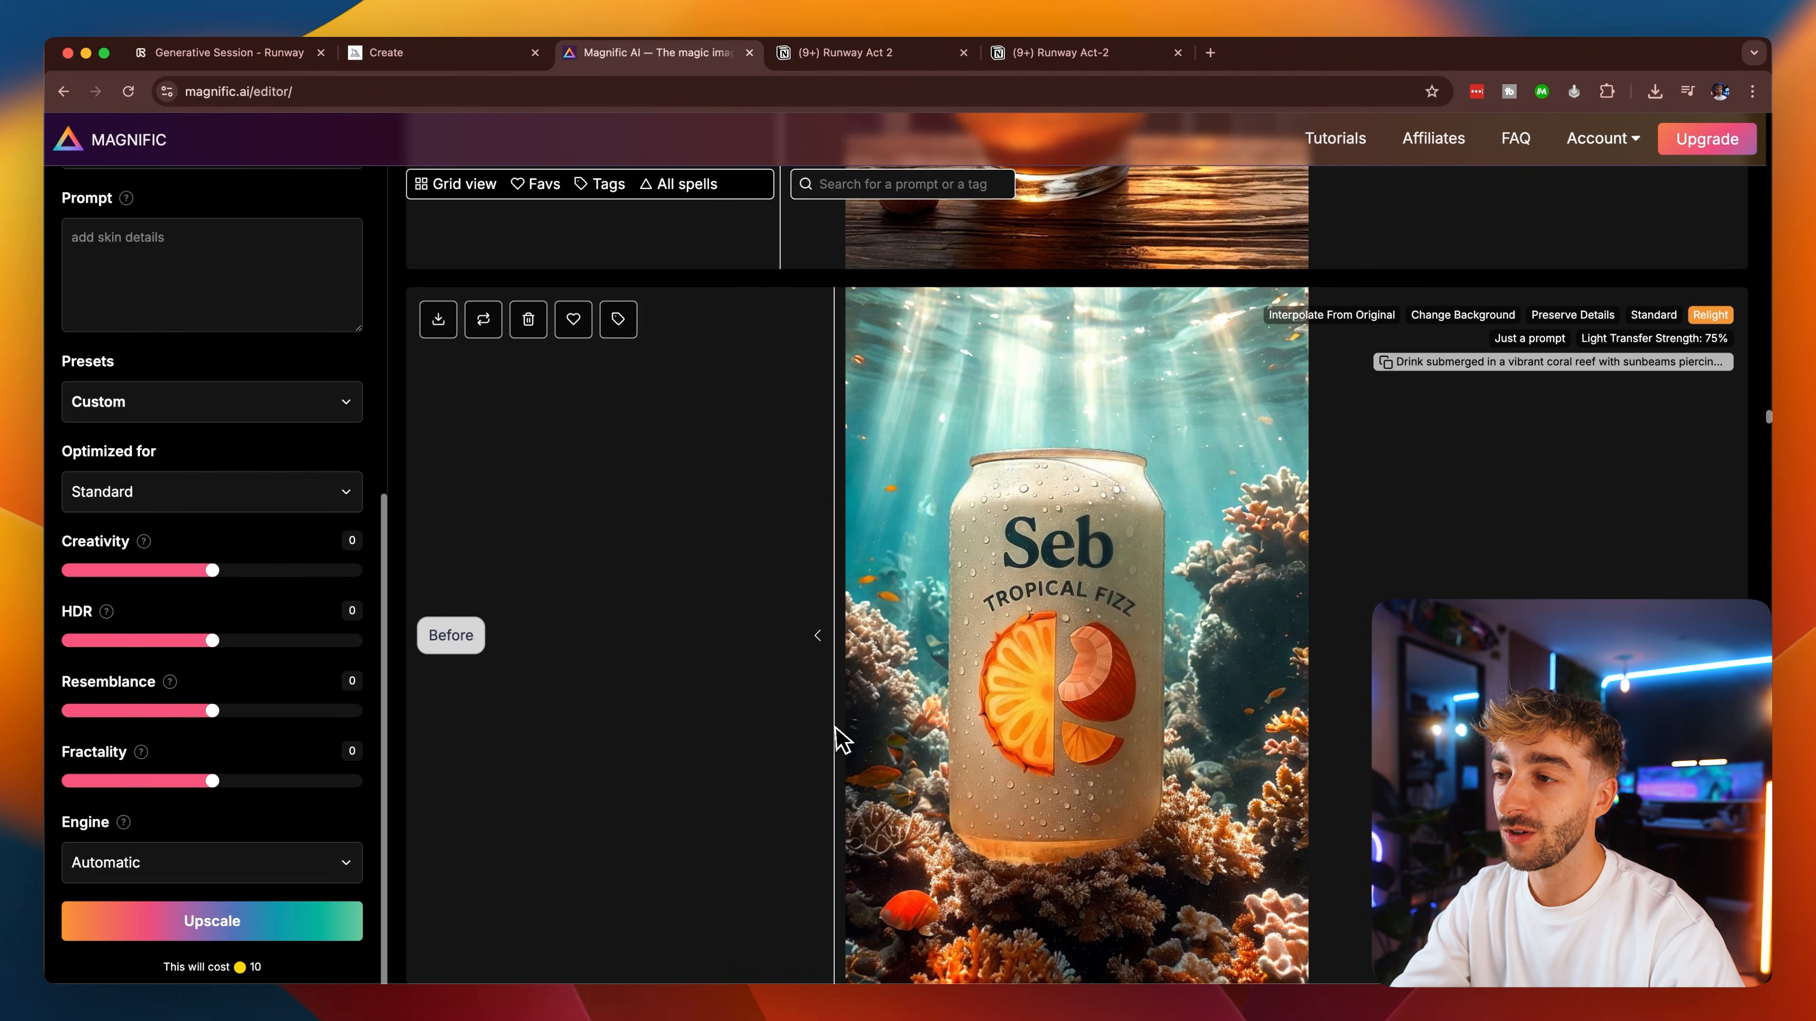
Return to the history grid, open the Style Transfer image of the grey-bearded warrior and compare it with its original.
{"action": "left_click", "coordinate": [461, 187]}
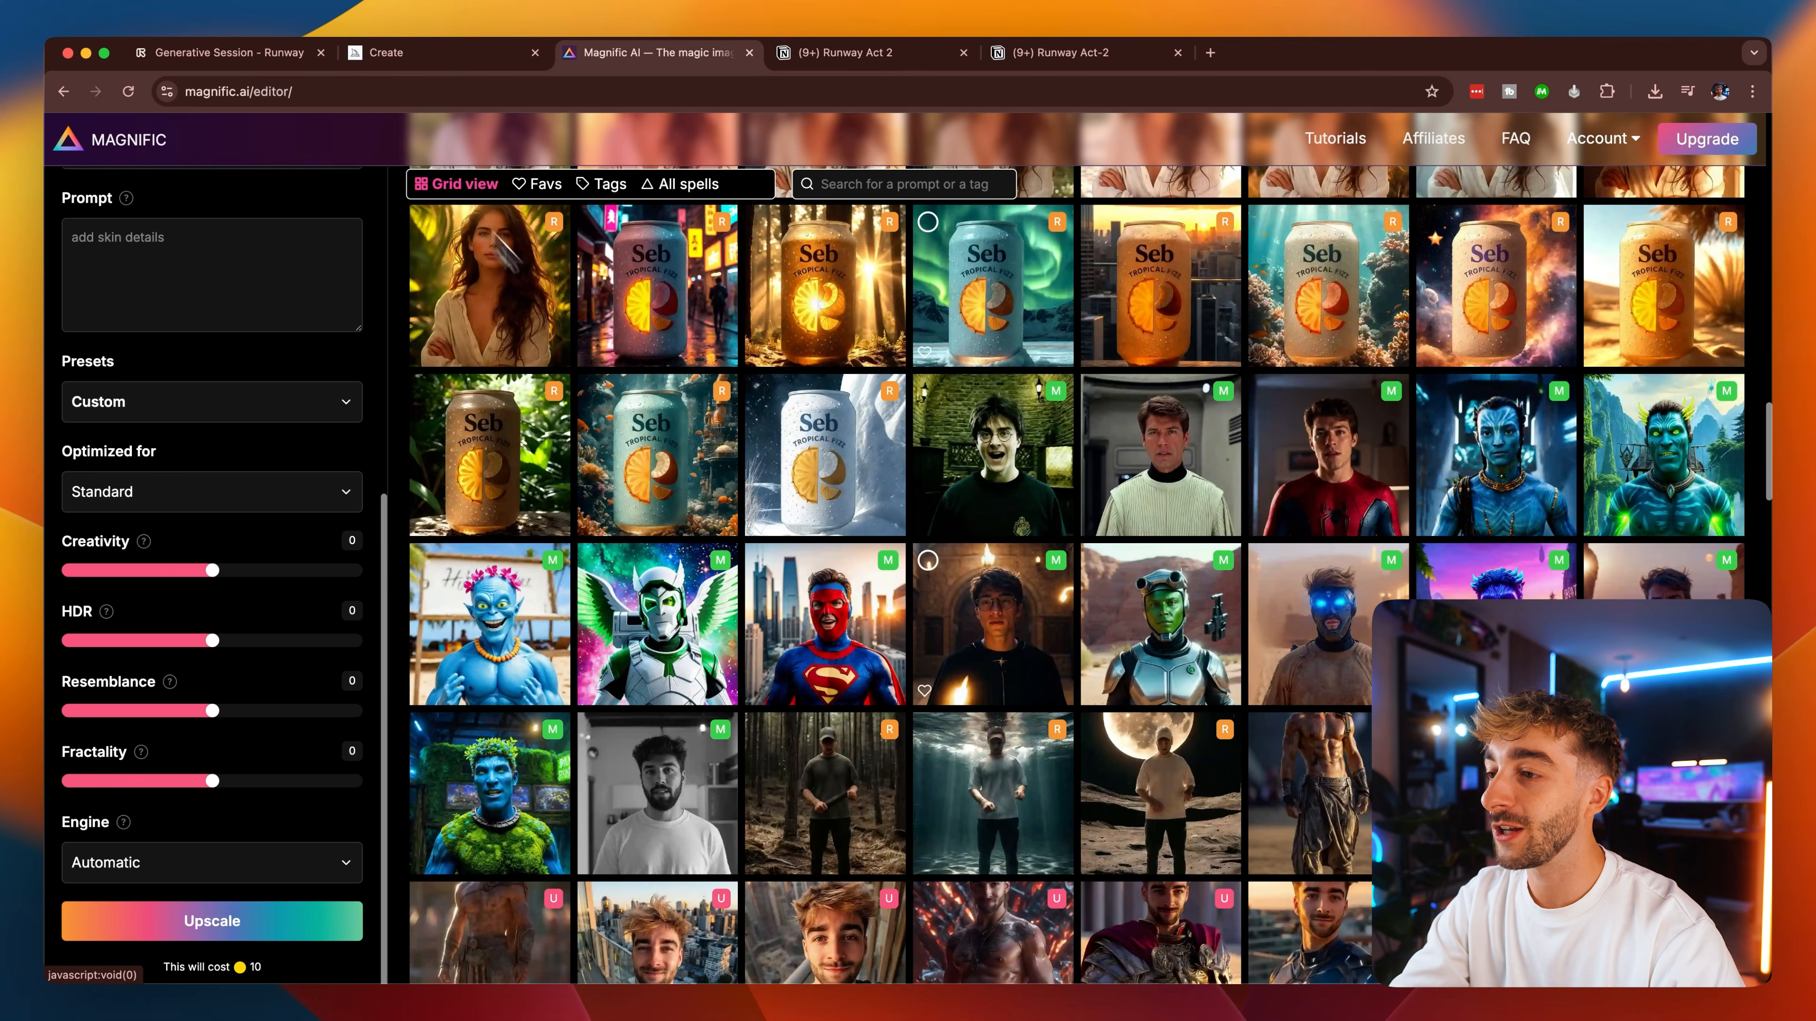
{"action": "scroll", "coordinate": [1001, 572], "scroll_direction": "down", "scroll_amount": 5}
{"action": "left_click", "coordinate": [1133, 655]}
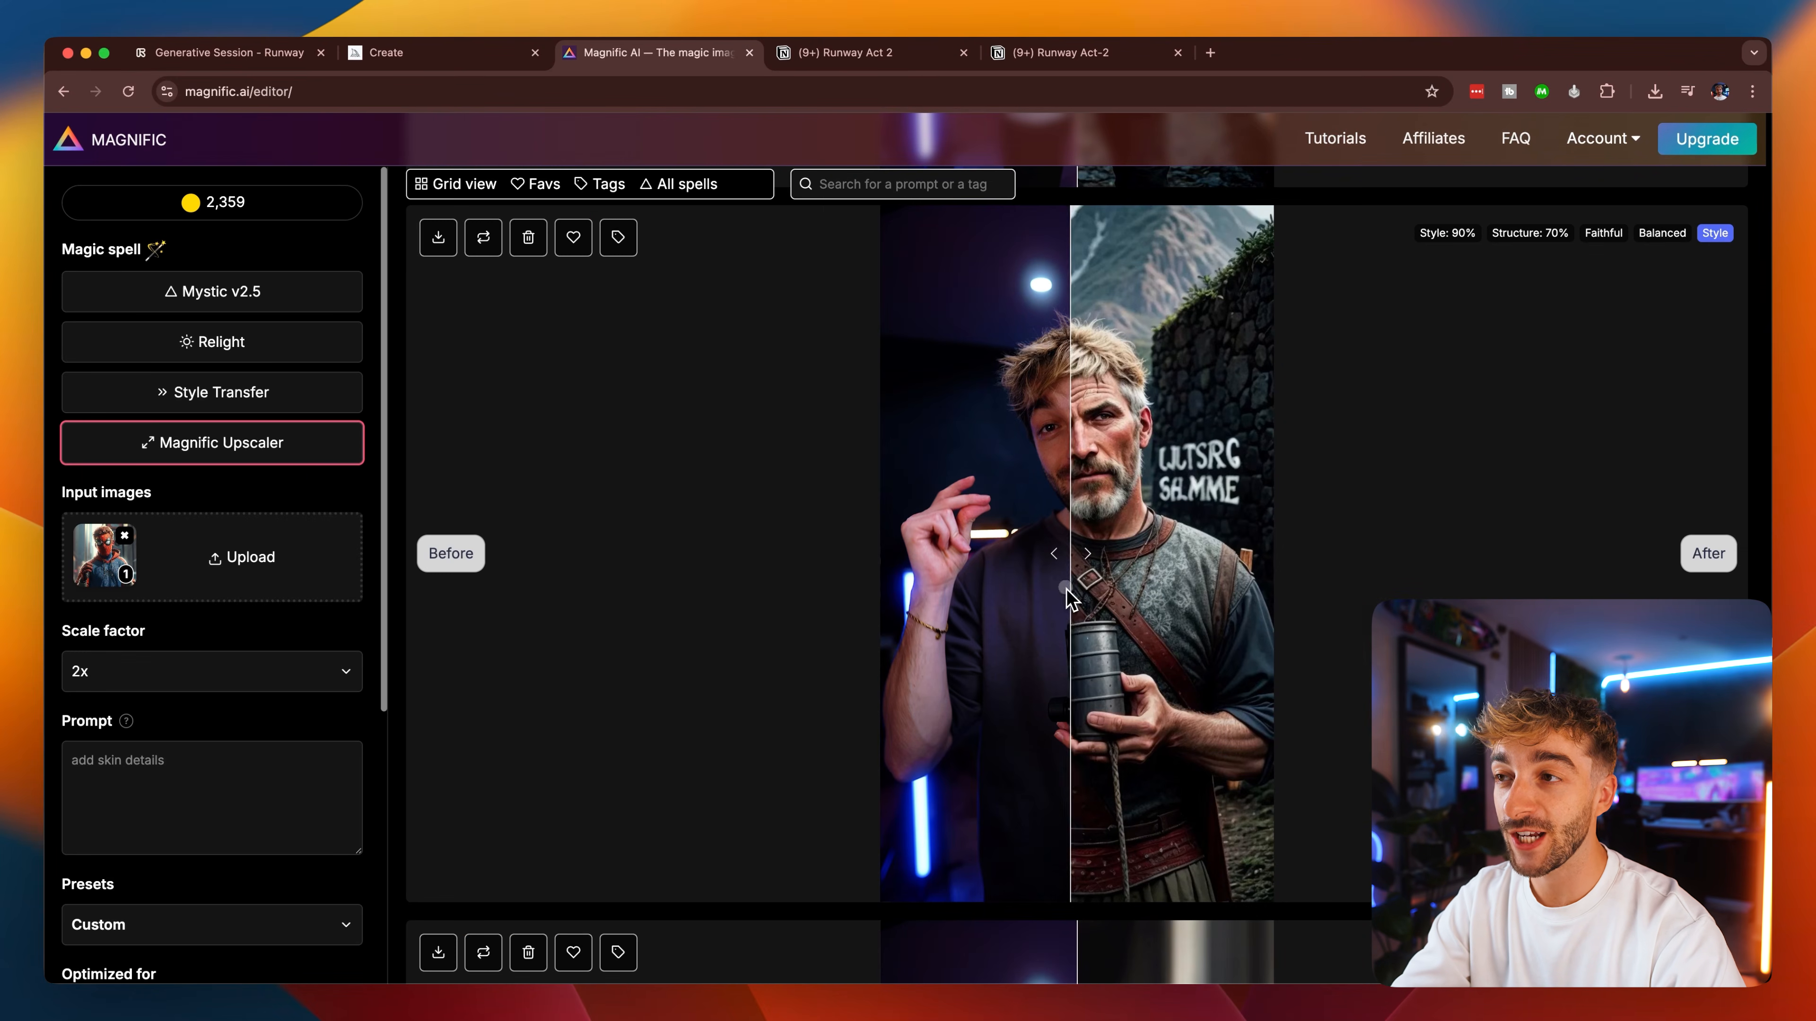
{"action": "left_click_drag", "start_coordinate": [1070, 599], "coordinate": [1268, 601]}
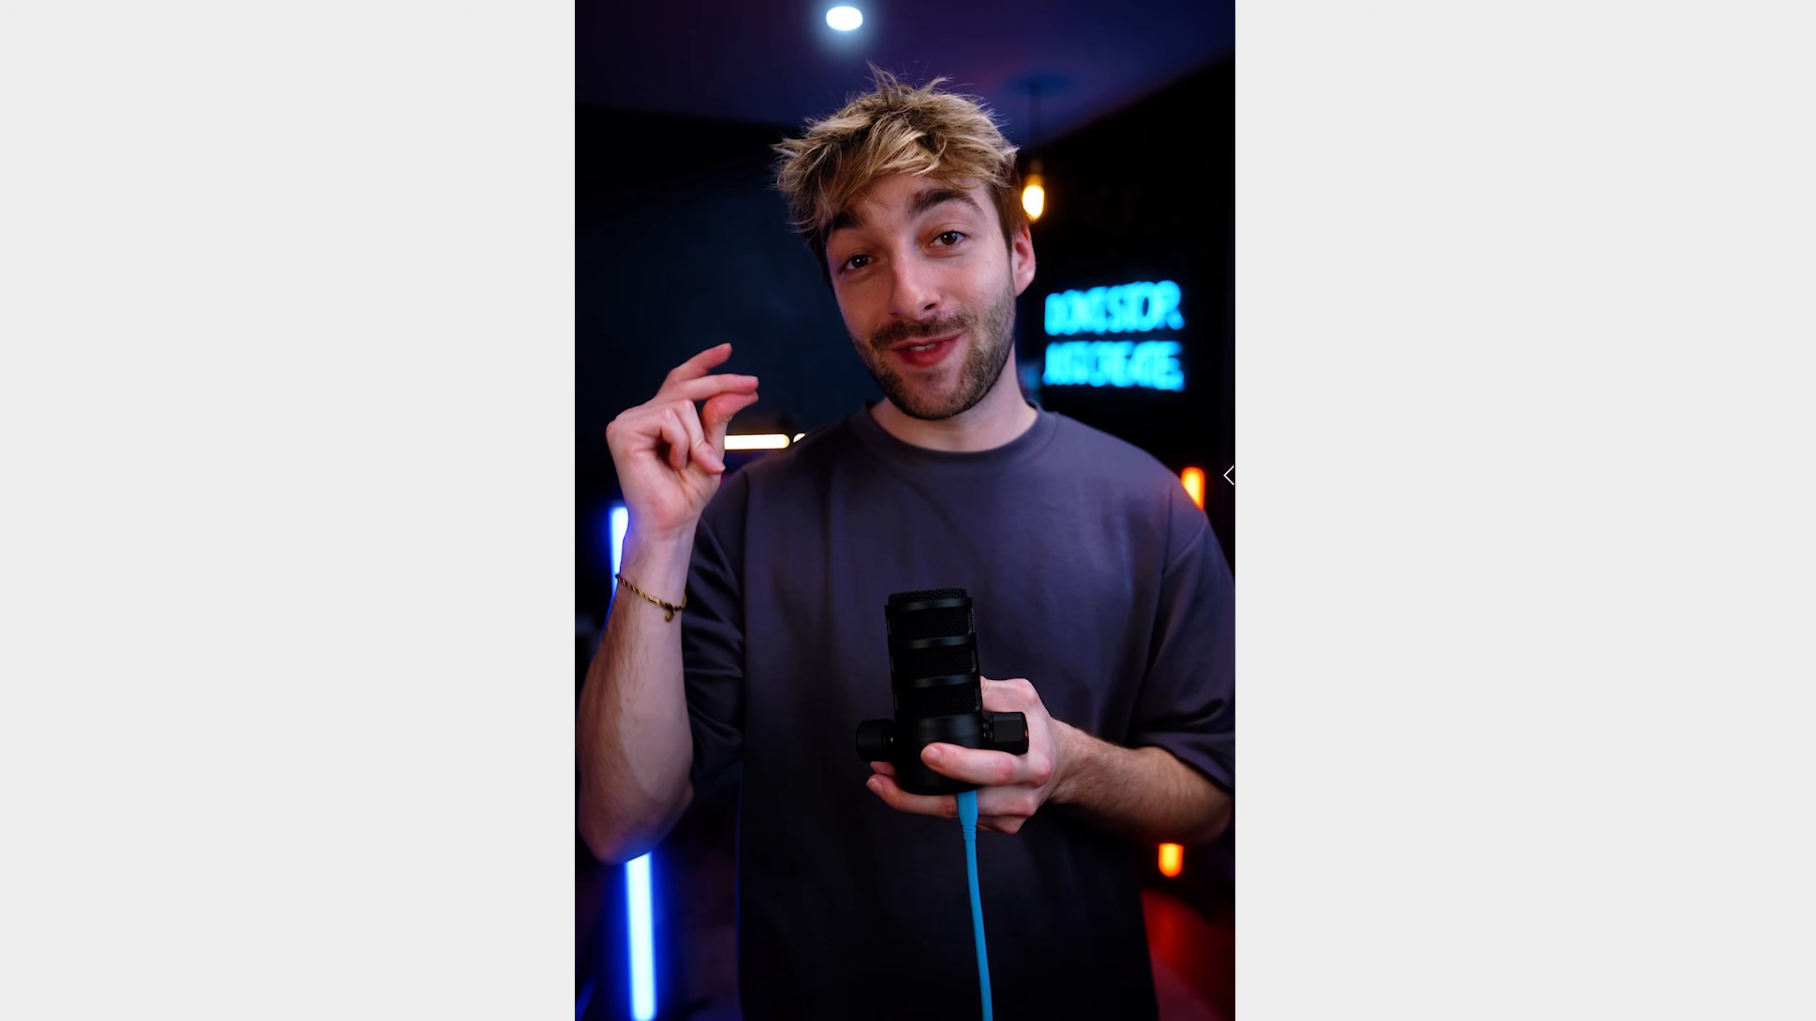